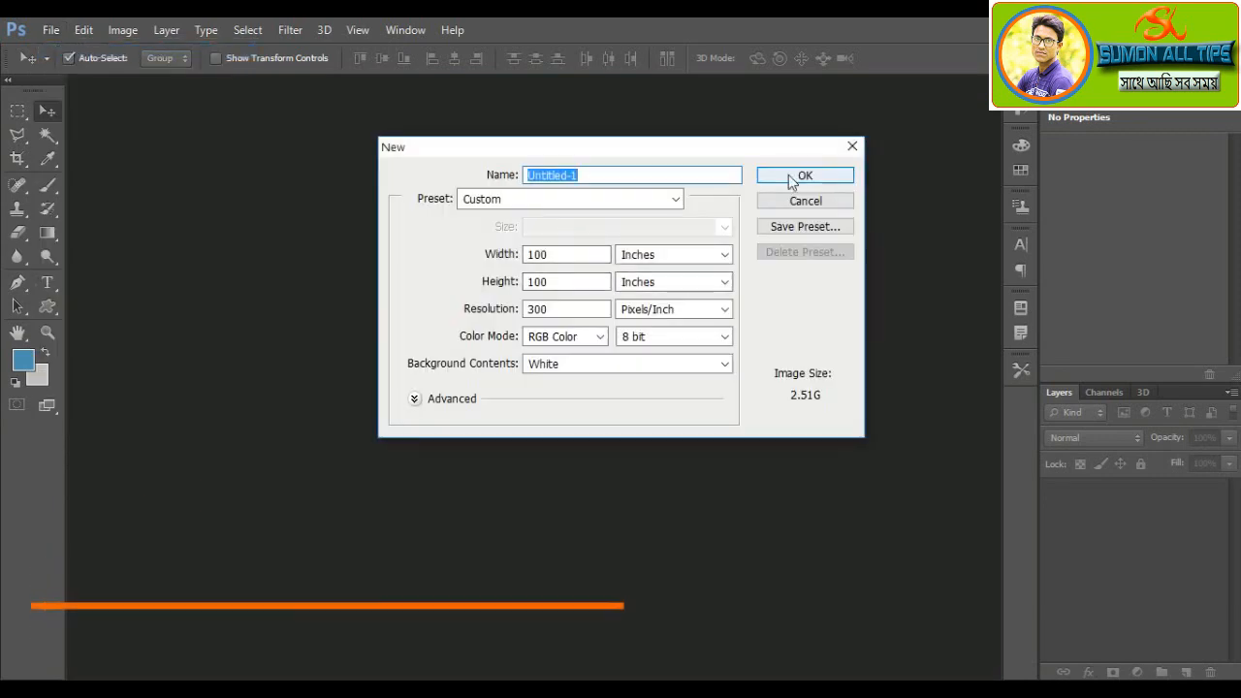
Step: Create a white RGB document of 100 × 100 inches at 300 pixels/inch and activate the Custom Shape tool
left_click(794, 176)
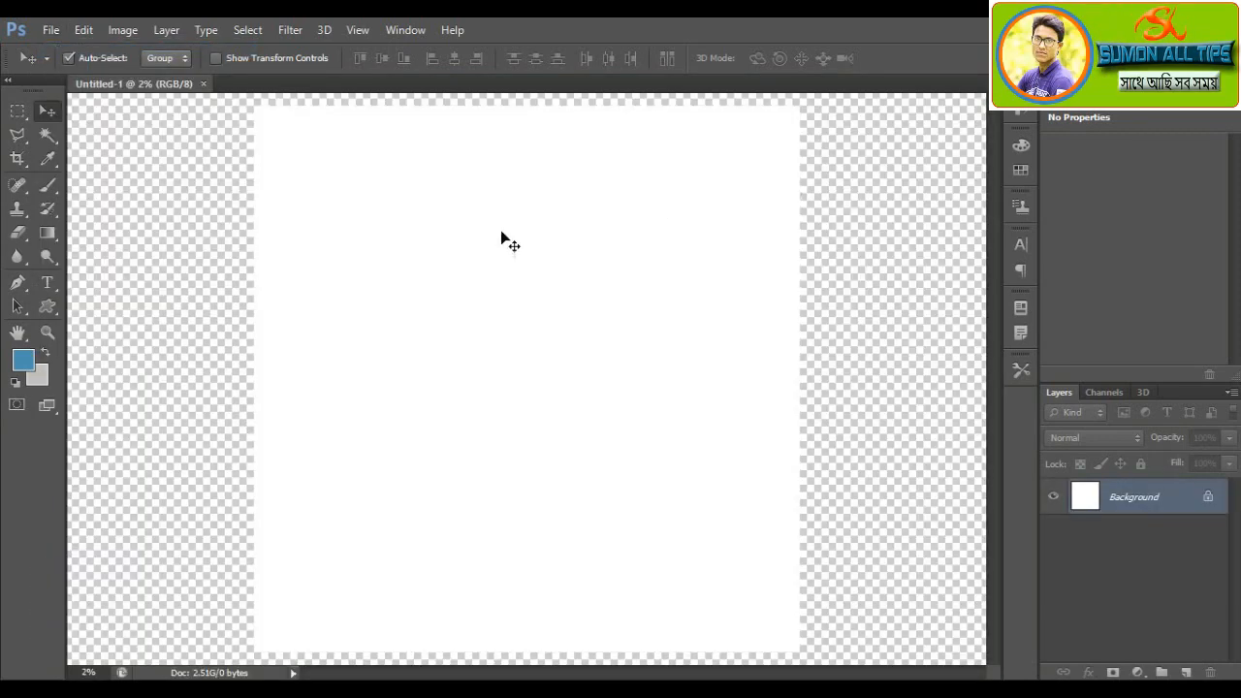
left_click(49, 307)
right_click(51, 303)
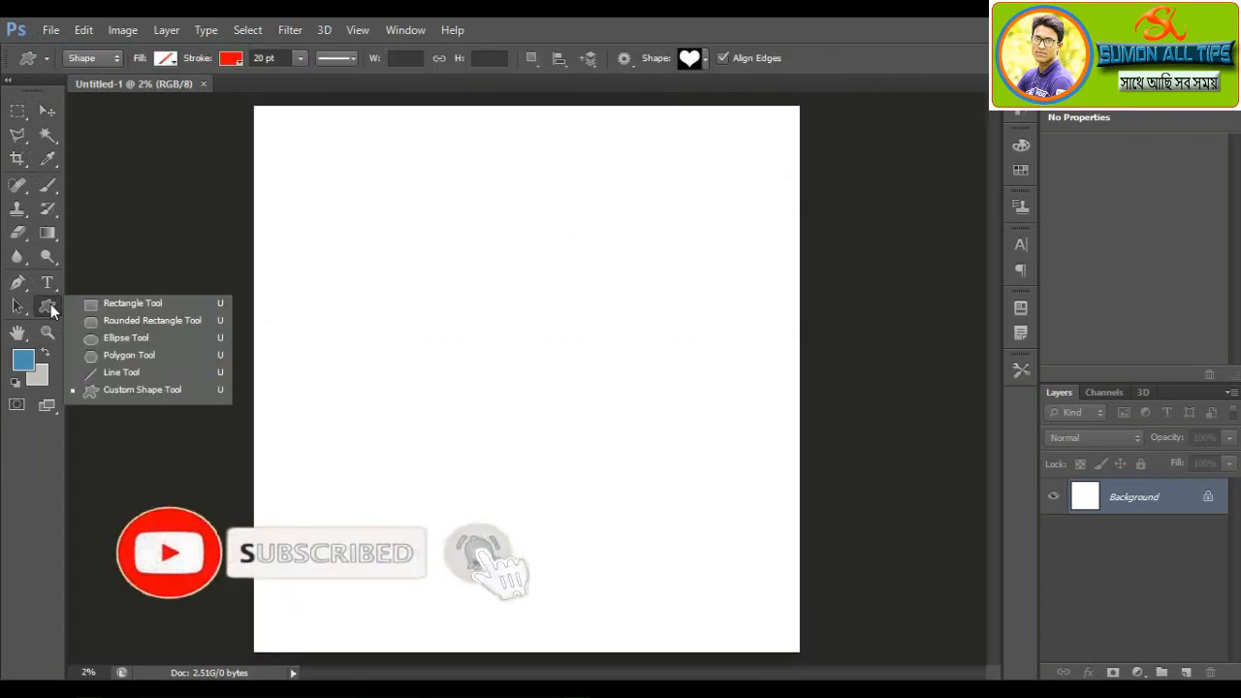
left_click(108, 303)
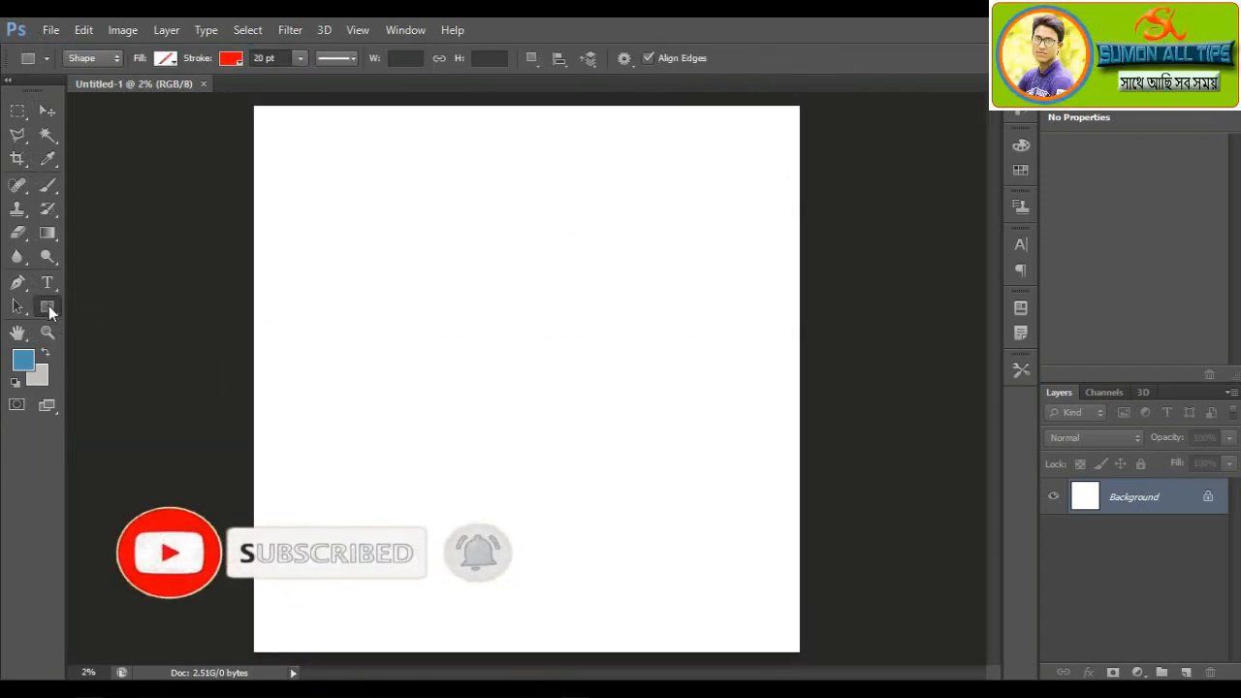
right_click(47, 306)
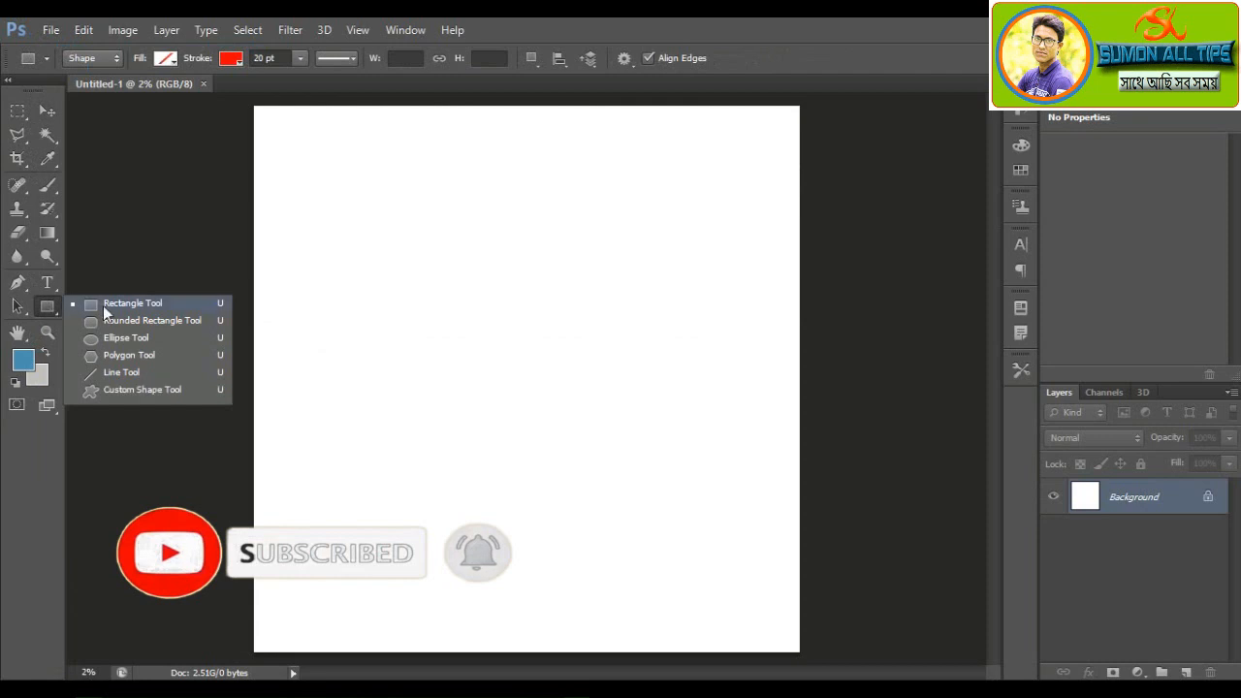
left_click(117, 389)
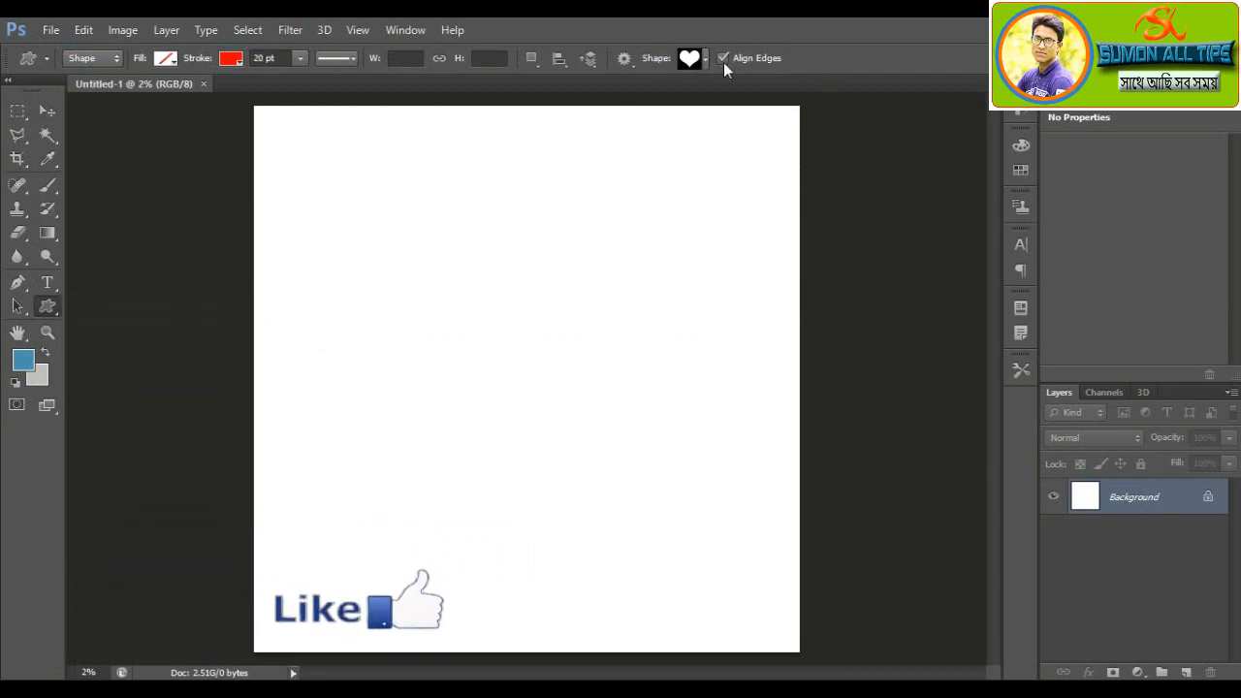
Step: Draw a large heart shape about 19702 px wide and 18100 px high on the canvas, with no fill and a red stroke
left_click(698, 58)
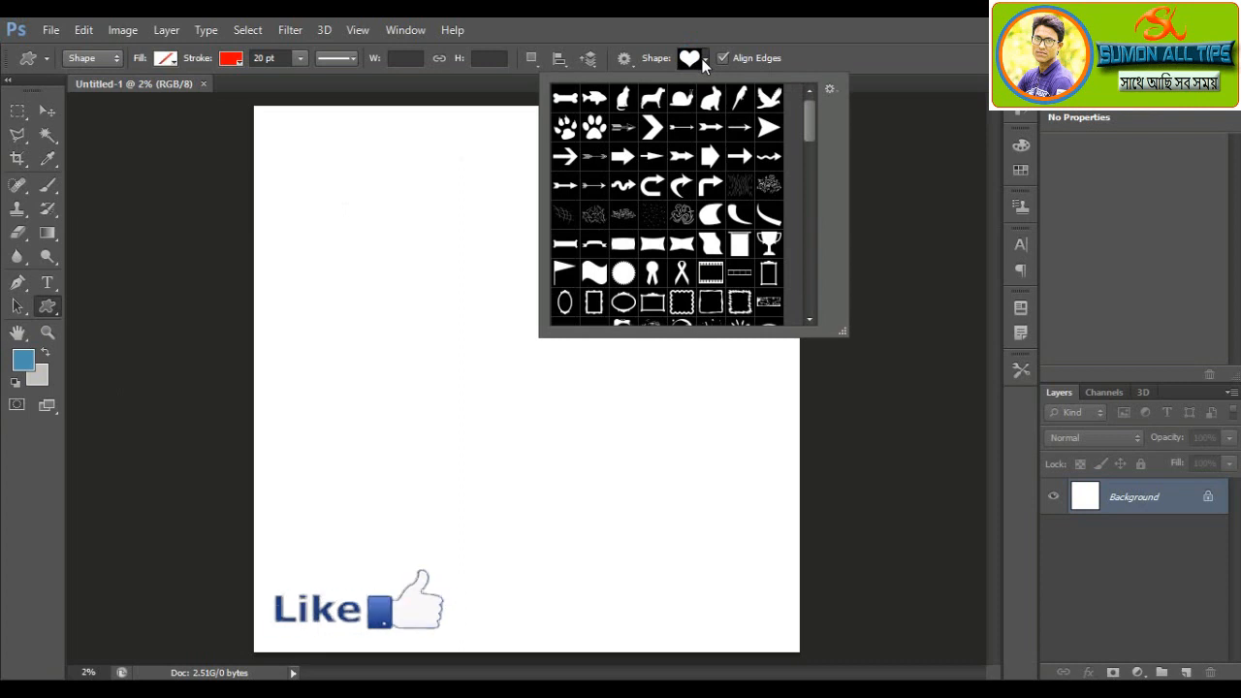
left_click(710, 214)
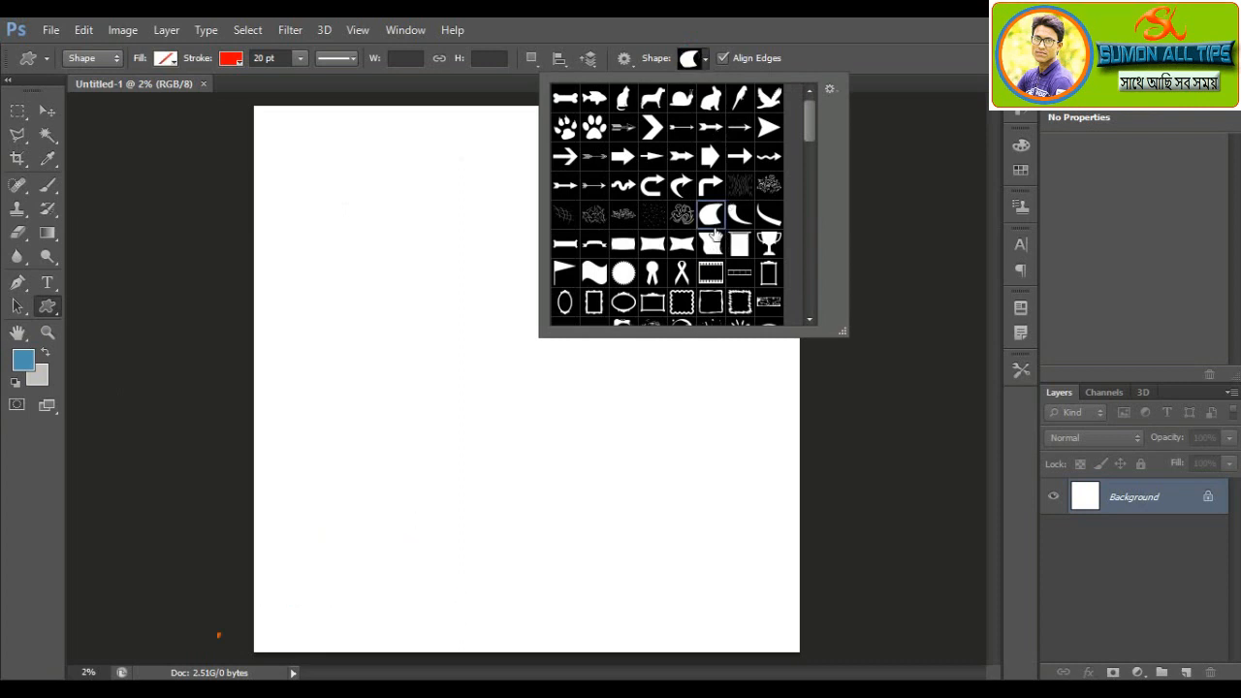
left_click_drag(806, 118, 799, 211)
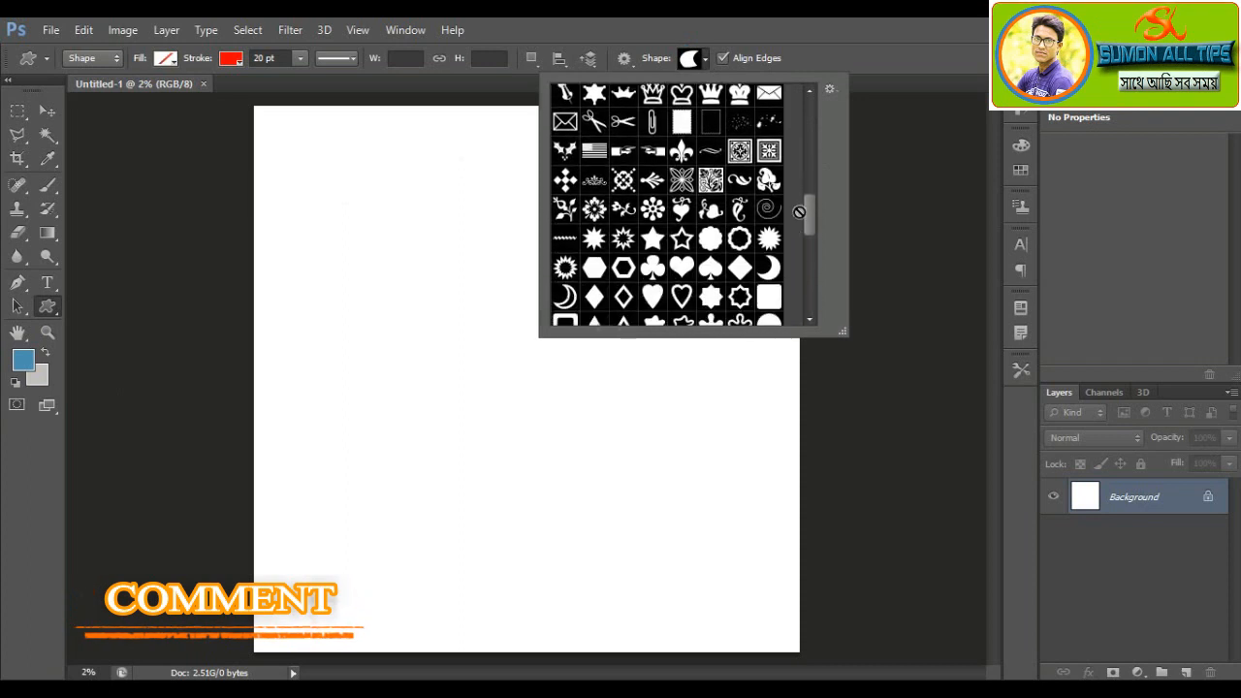
left_click(683, 268)
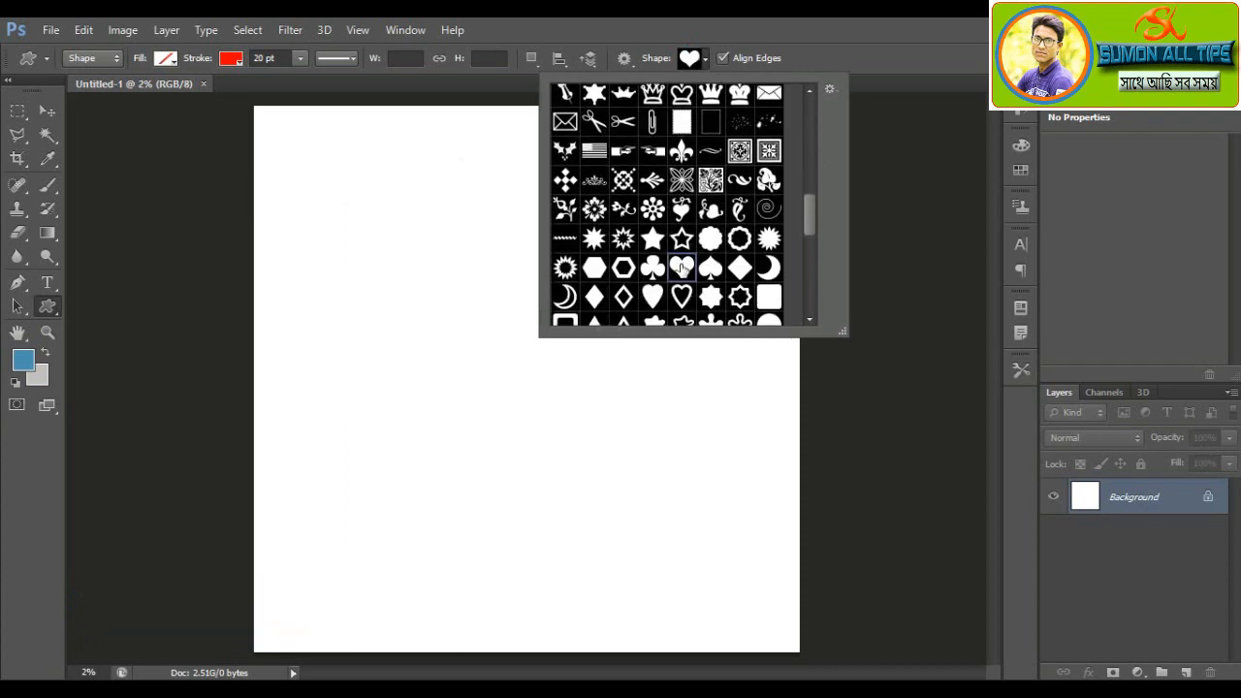
left_click(727, 23)
left_click_drag(368, 191, 714, 510)
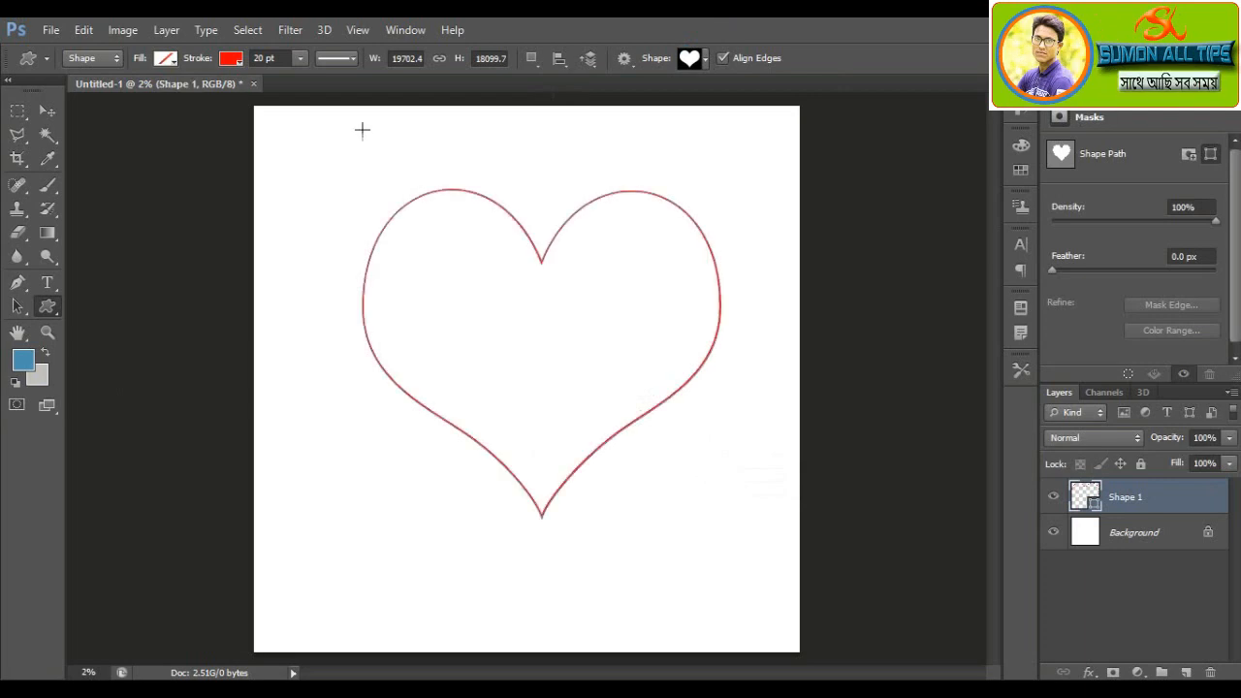
Step: Set the heart's stroke width to 88.40 pt and move the heart to the middle of the canvas
left_click(300, 57)
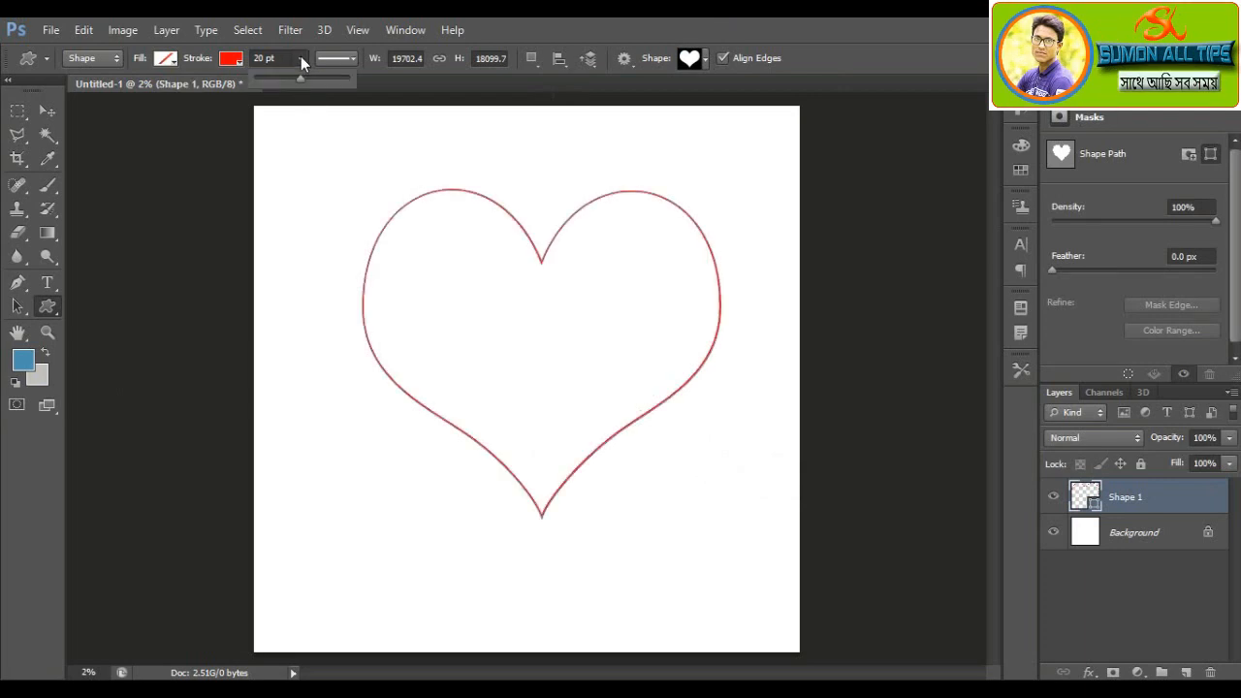
left_click_drag(299, 77, 329, 77)
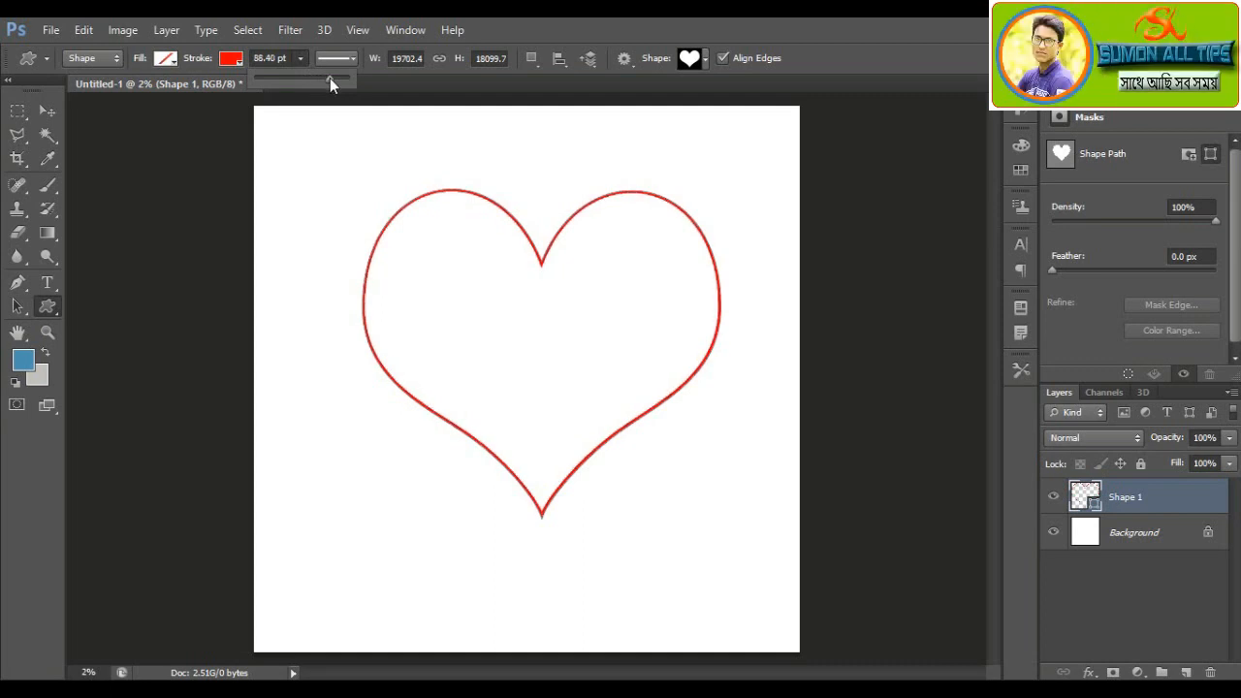
left_click(48, 113)
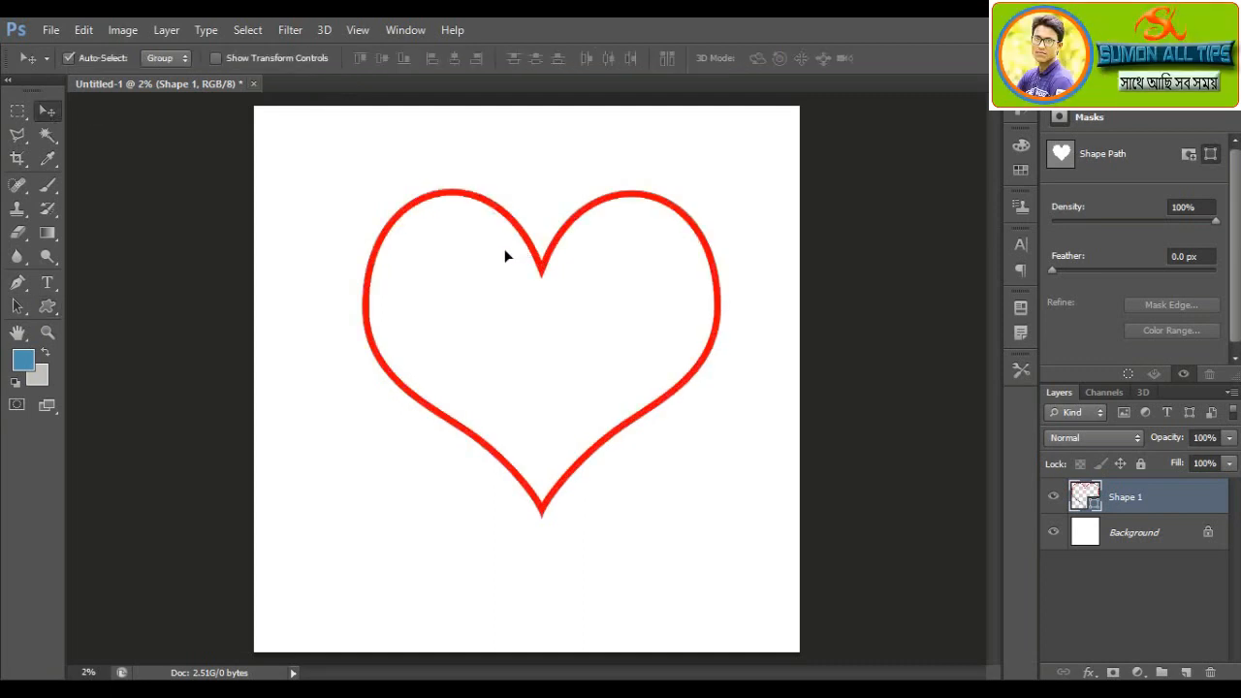
left_click_drag(504, 256, 510, 267)
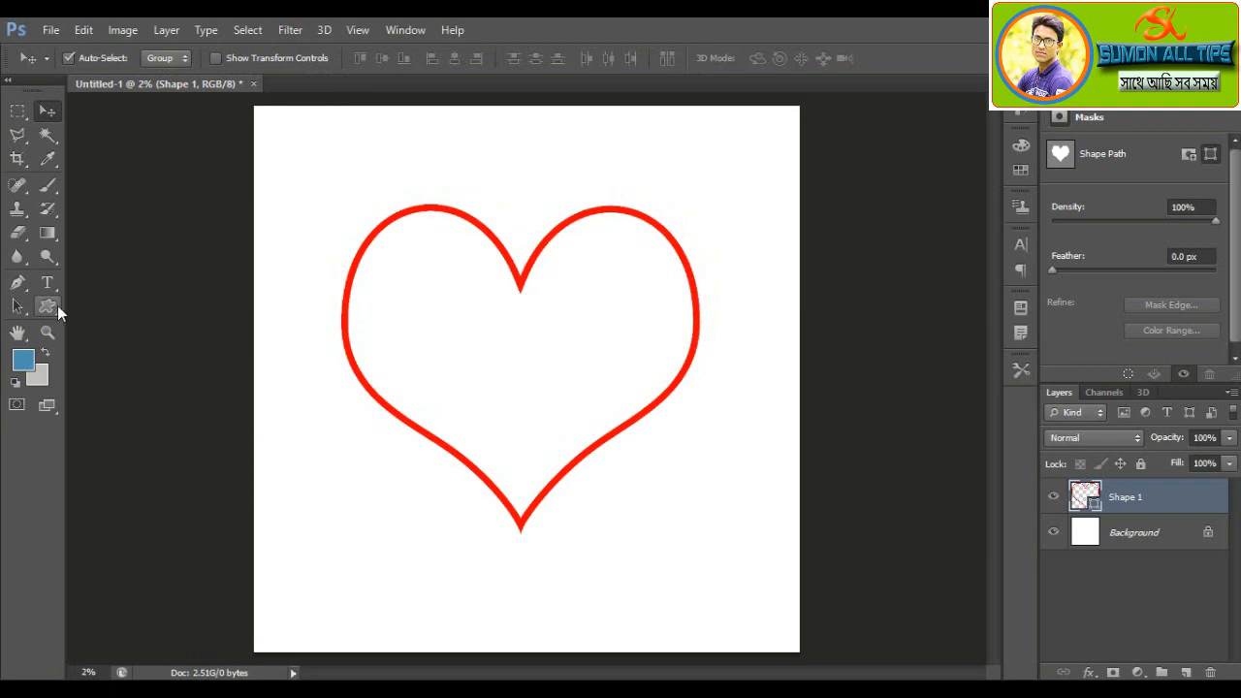
Step: Add a new layer above the heart and set the Ellipse tool to no stroke
left_click(54, 304)
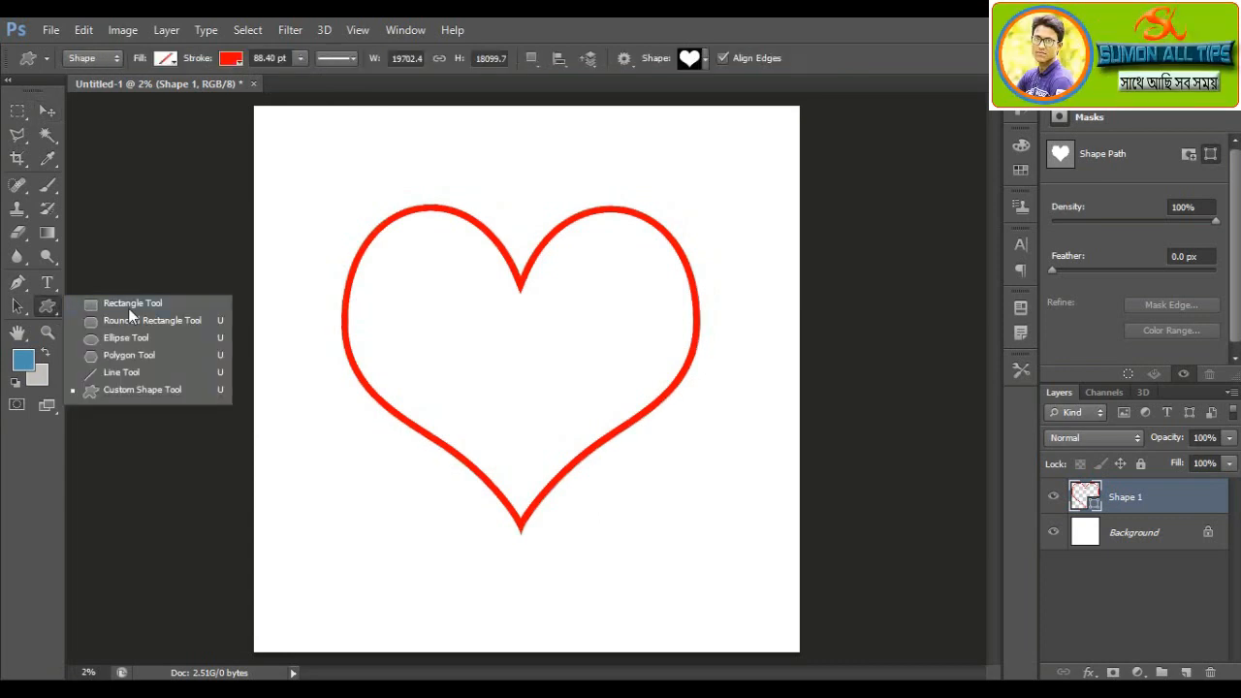
left_click(112, 342)
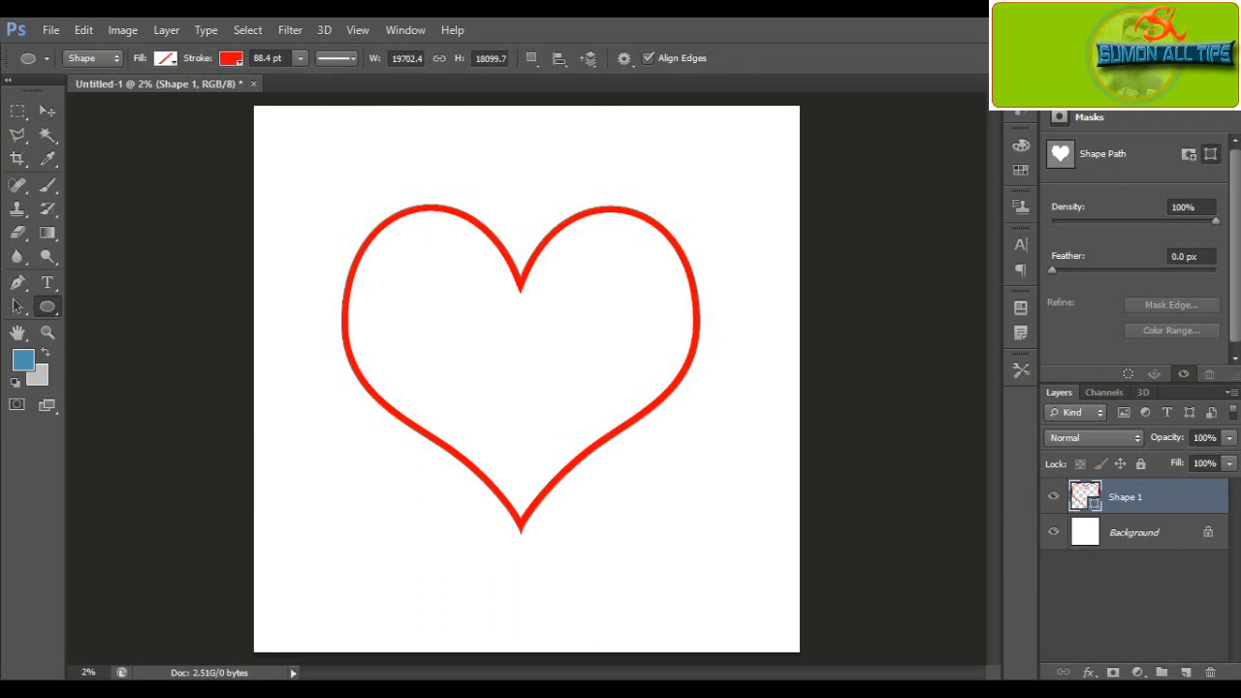
left_click(1185, 671)
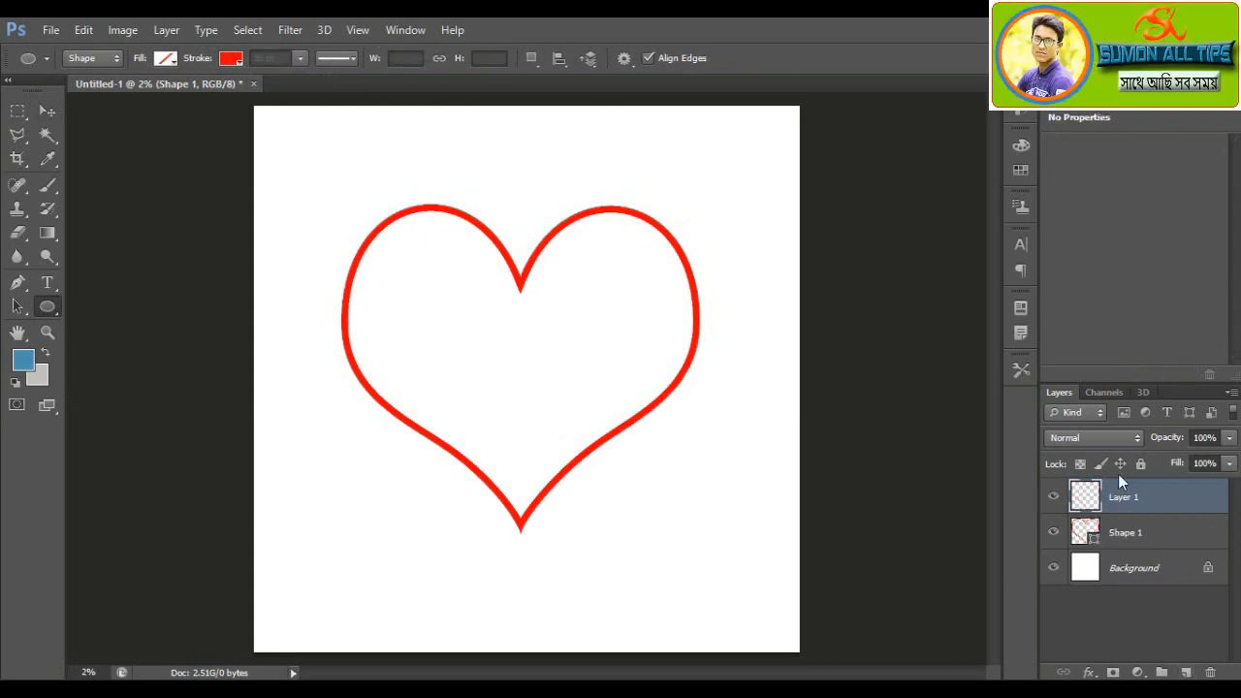
left_click(228, 61)
left_click(154, 94)
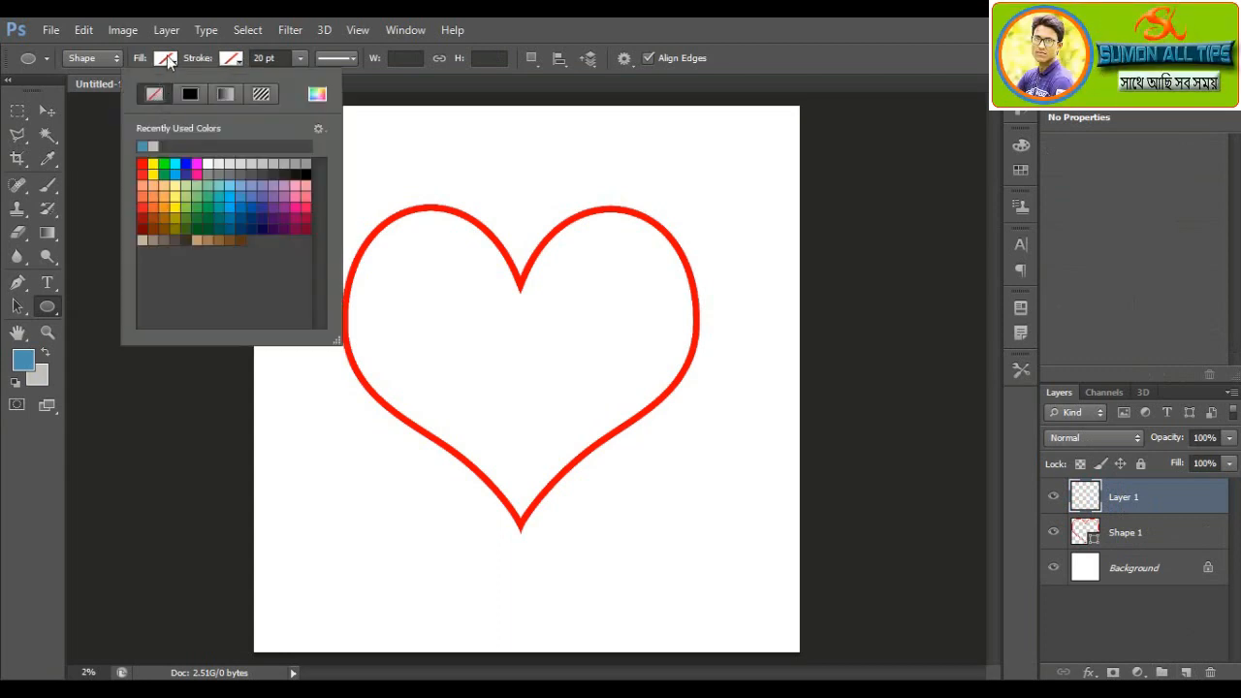
Step: Draw an orange-filled circle of about 1200 × 1200 px at the heart's upper notch
left_click(166, 59)
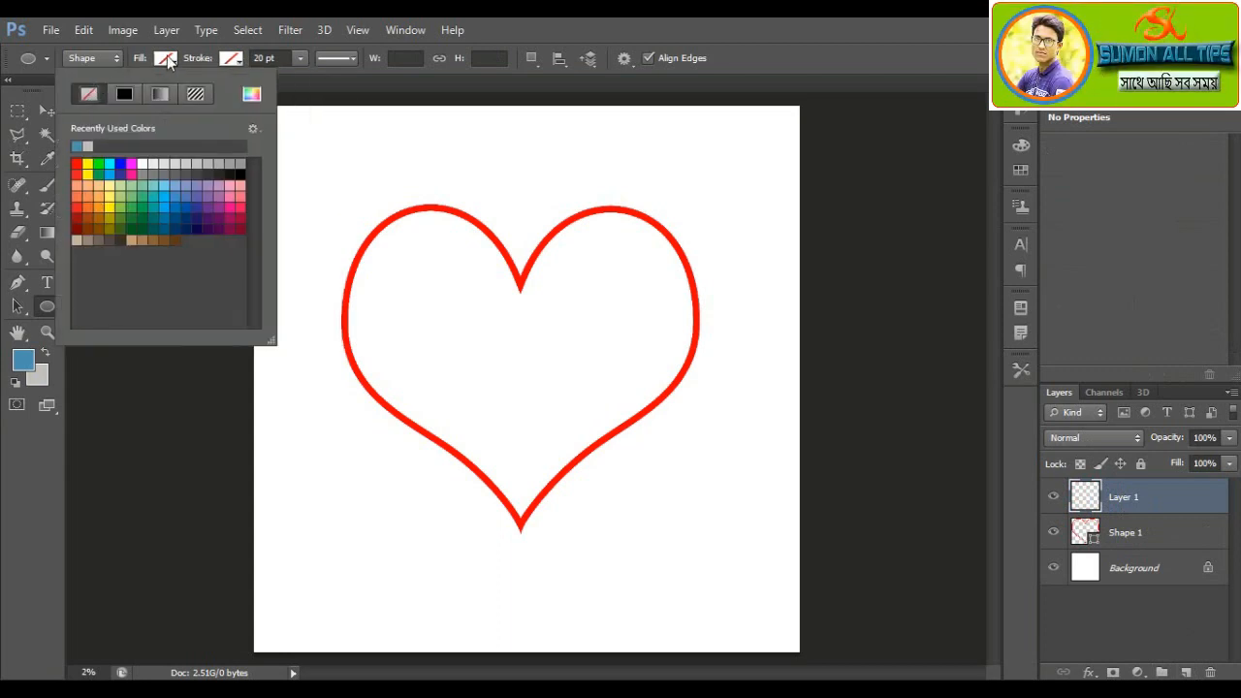
left_click(121, 163)
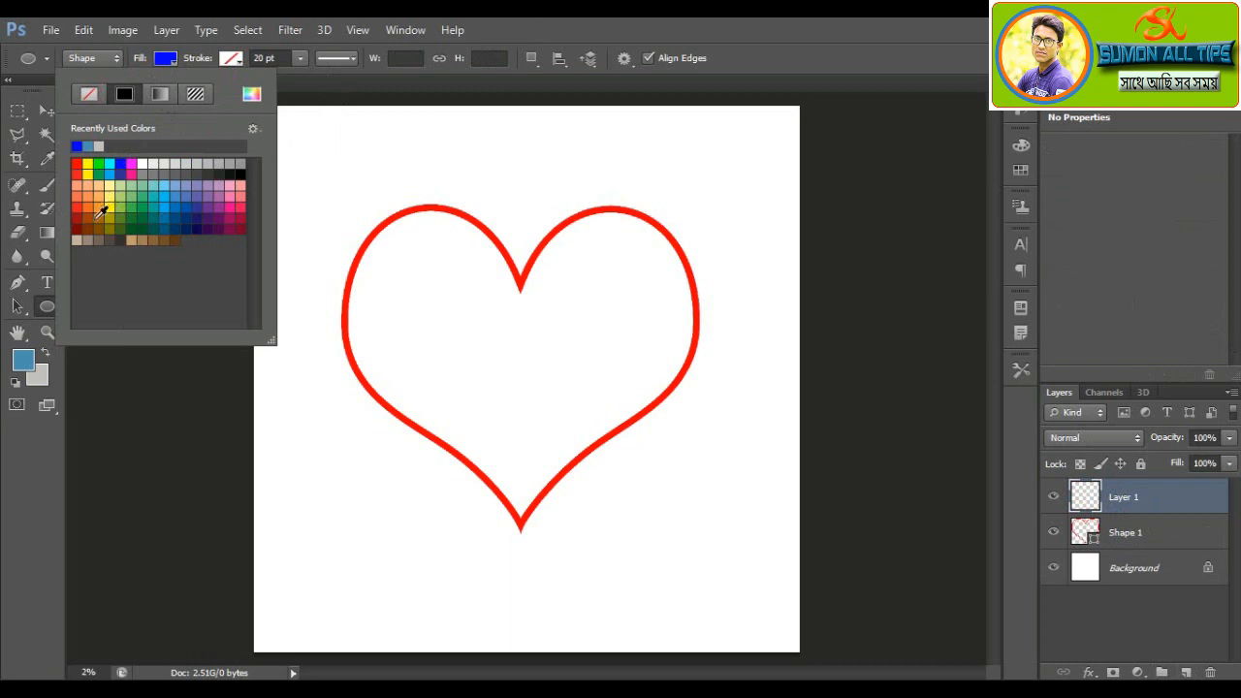
left_click(100, 206)
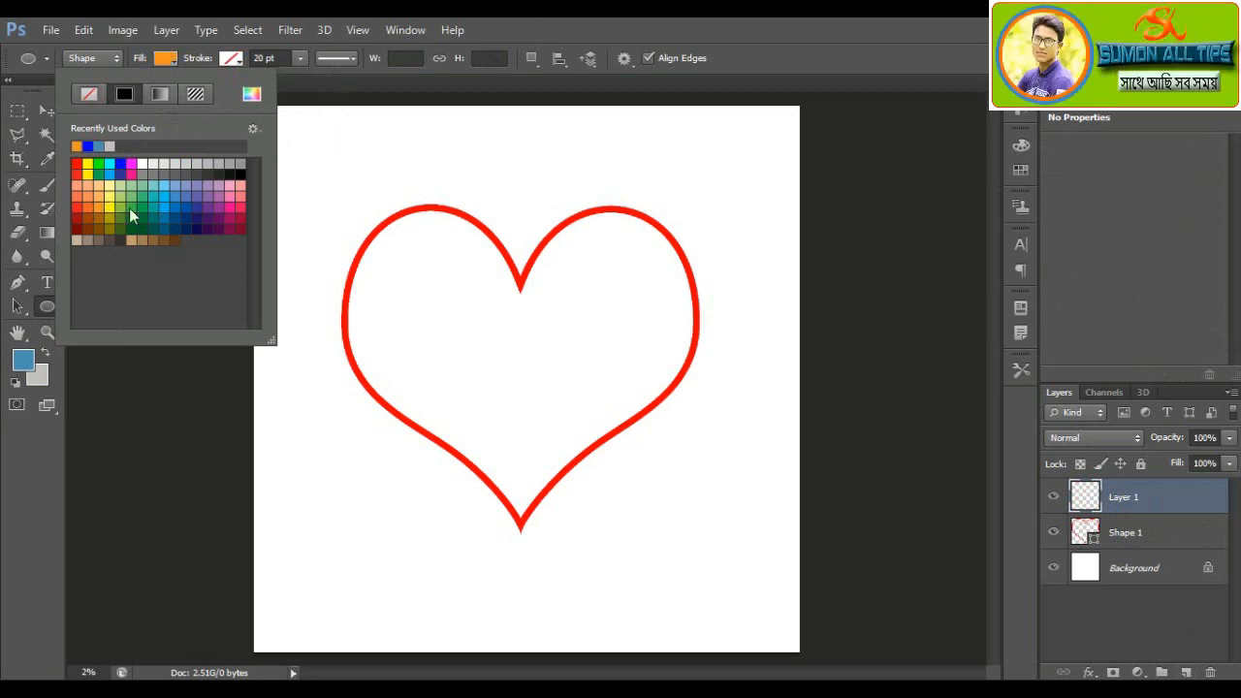
left_click(657, 27)
left_click_drag(505, 266, 530, 299)
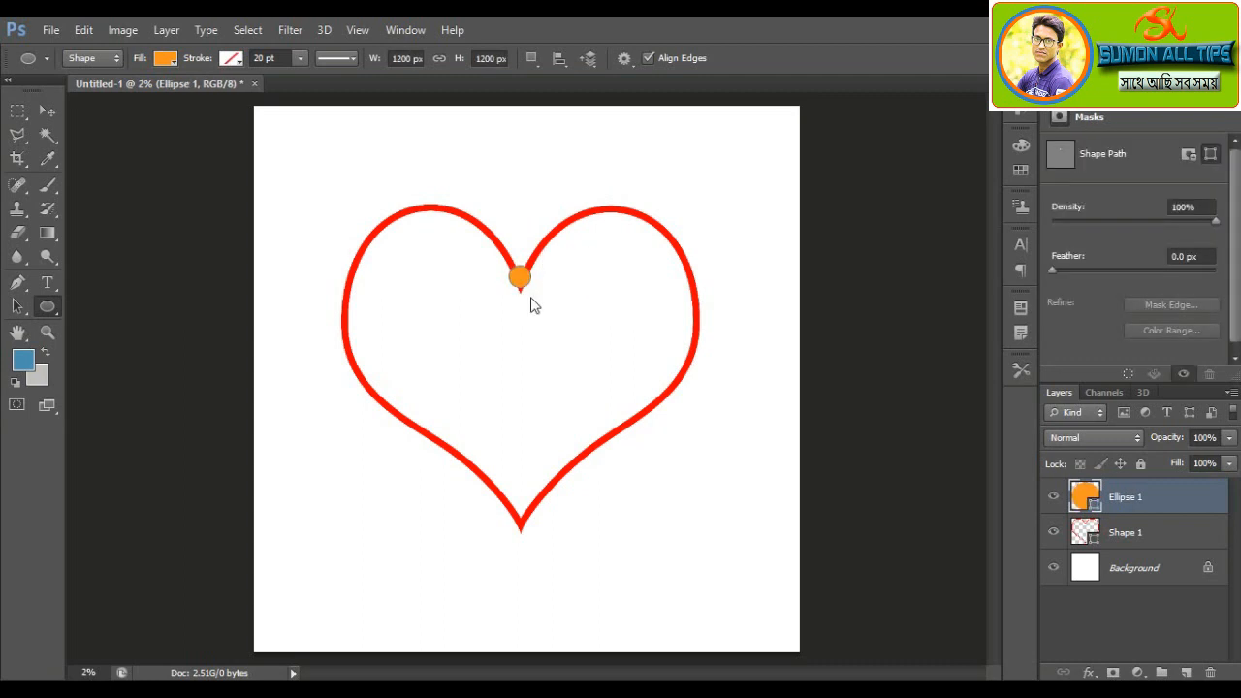
Step: Nudge the orange circle down so it covers the tip of the heart's upper notch
left_click(43, 107)
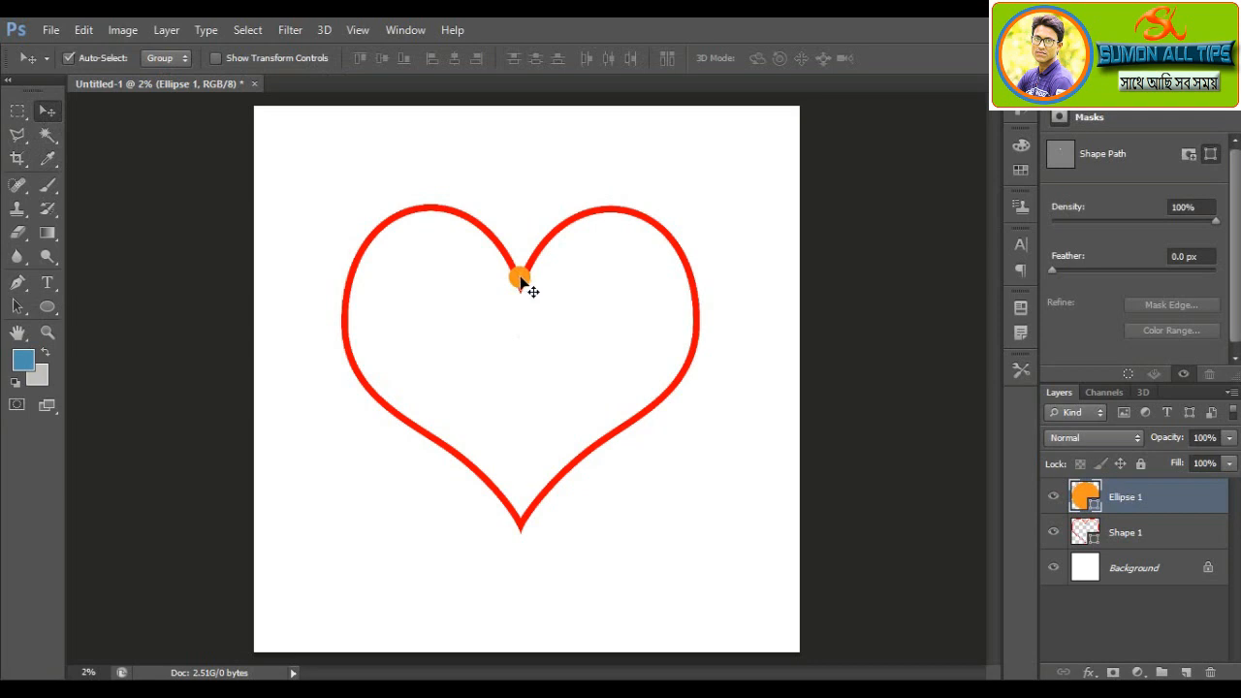
key("Down")
key("Down")
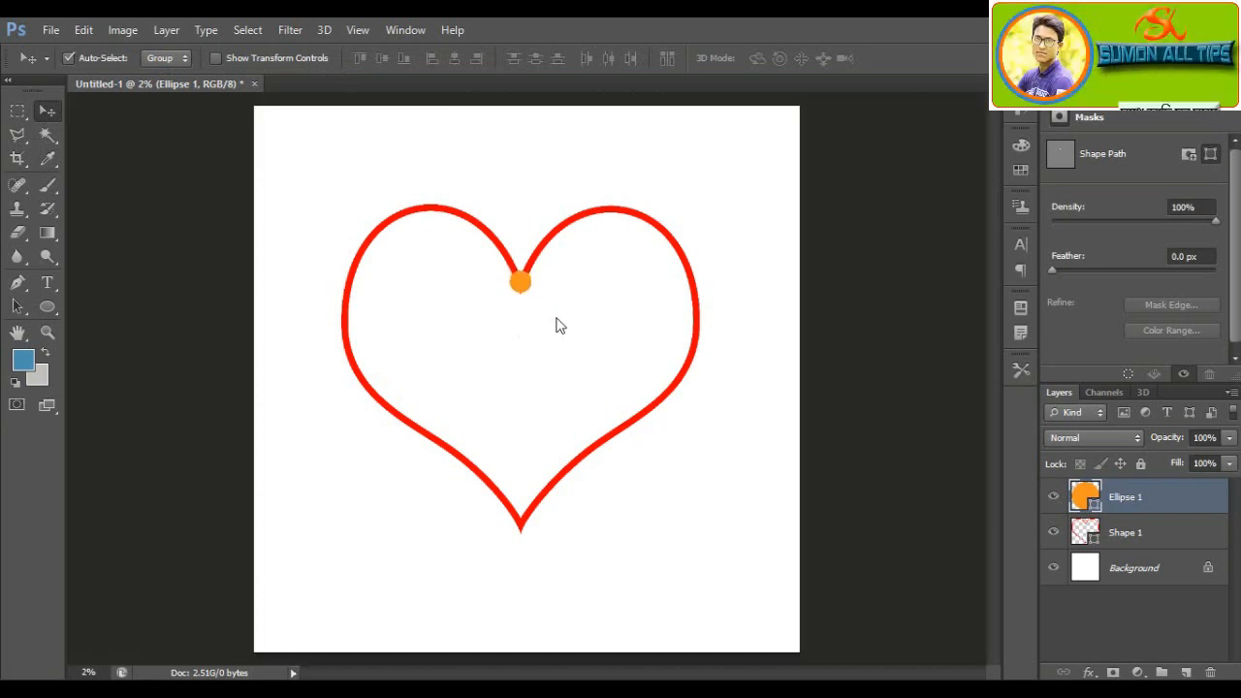
Step: Duplicate the orange circle onto the start of the heart's right lobe and scale the copy to 74.92%
left_click(54, 330)
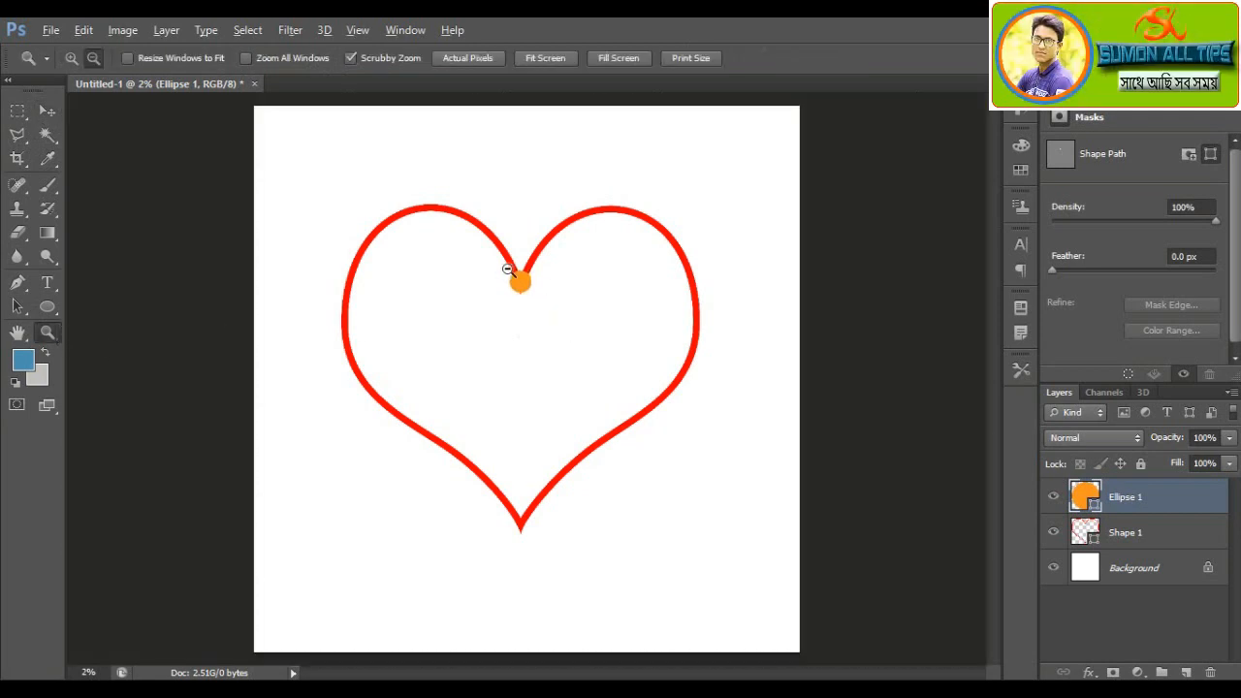
left_click_drag(515, 277, 563, 349)
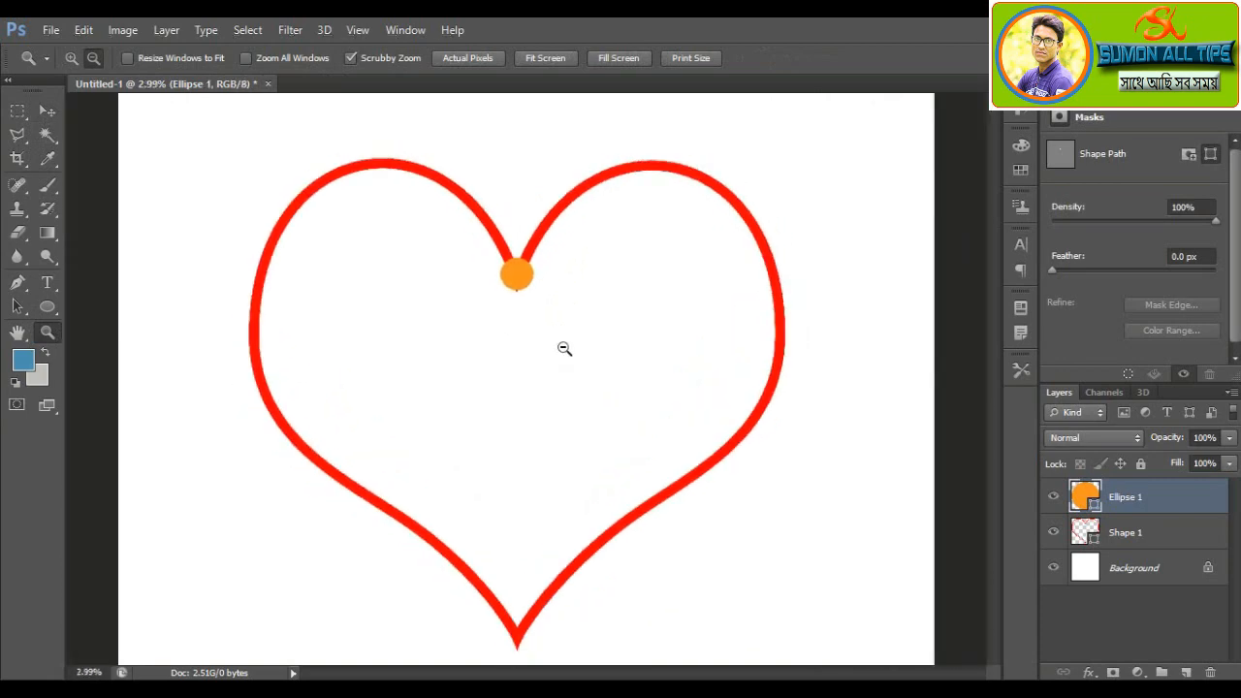
left_click(48, 113)
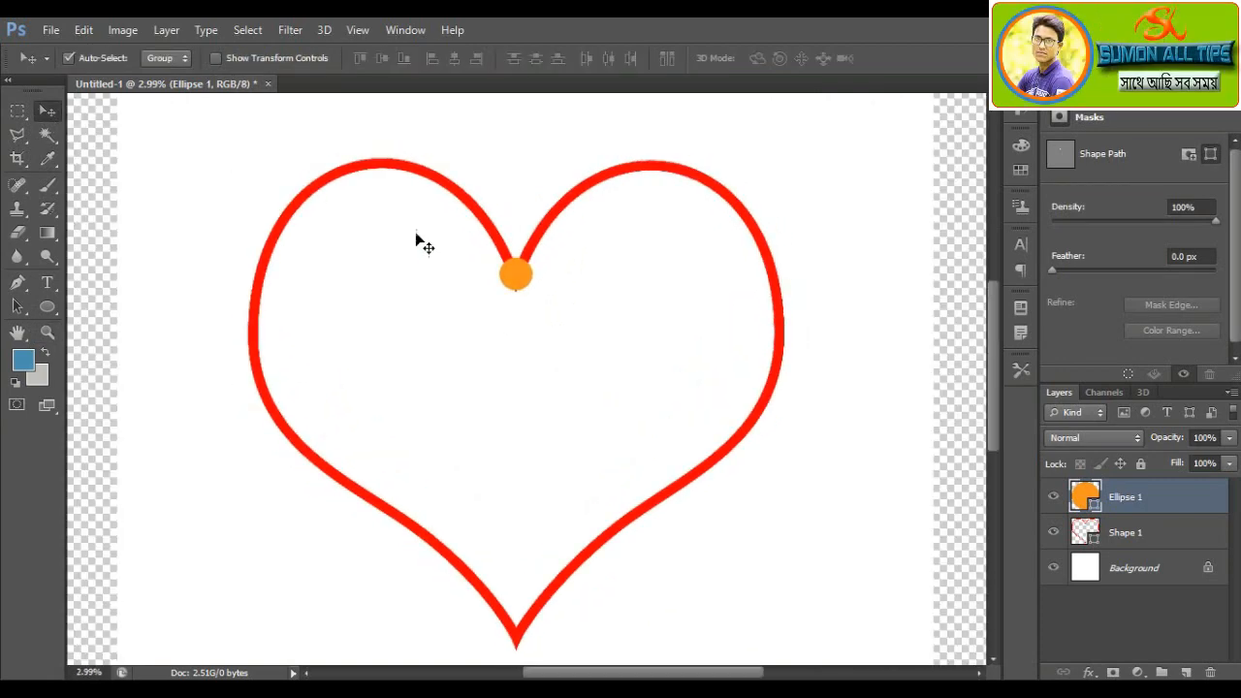
left_click_drag(513, 274, 541, 236)
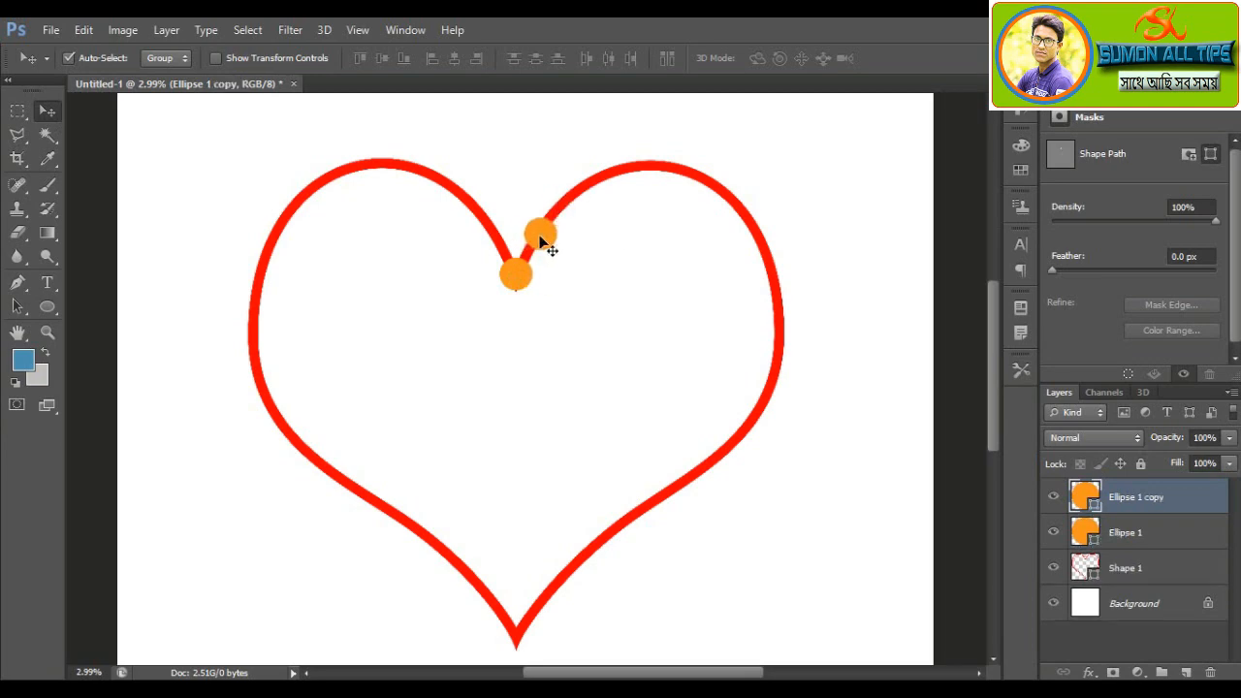
key("ctrl+t")
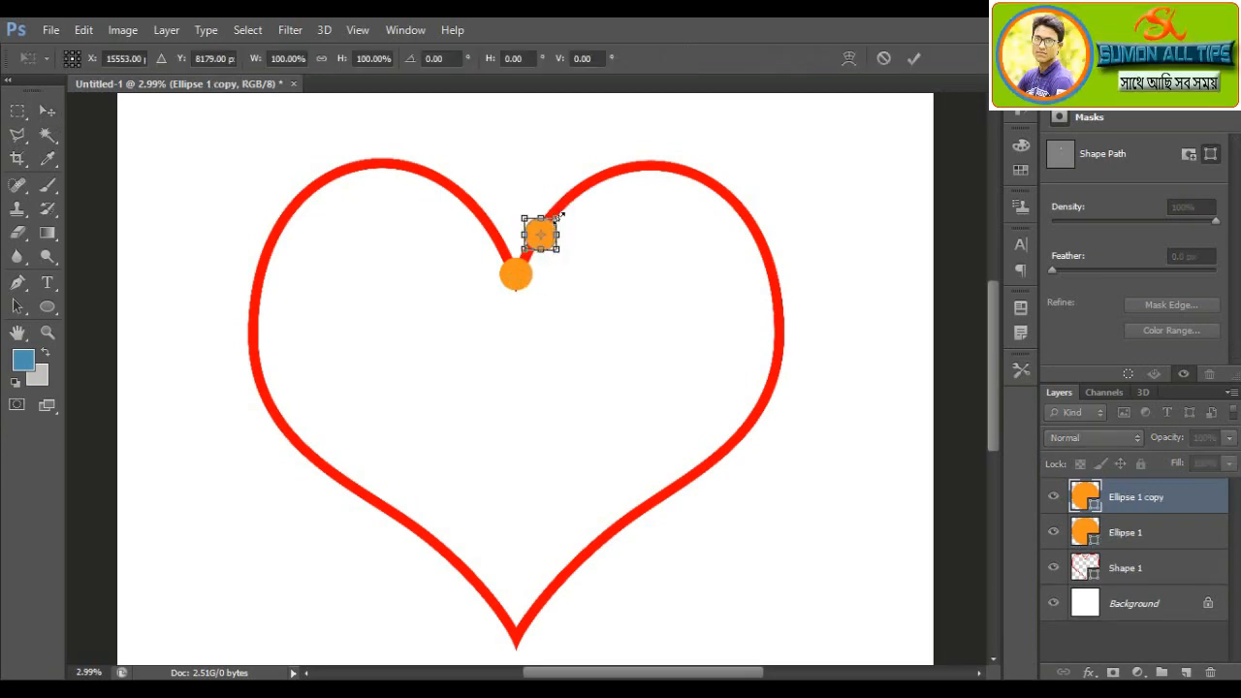
left_click_drag(559, 216, 555, 221)
key("Return")
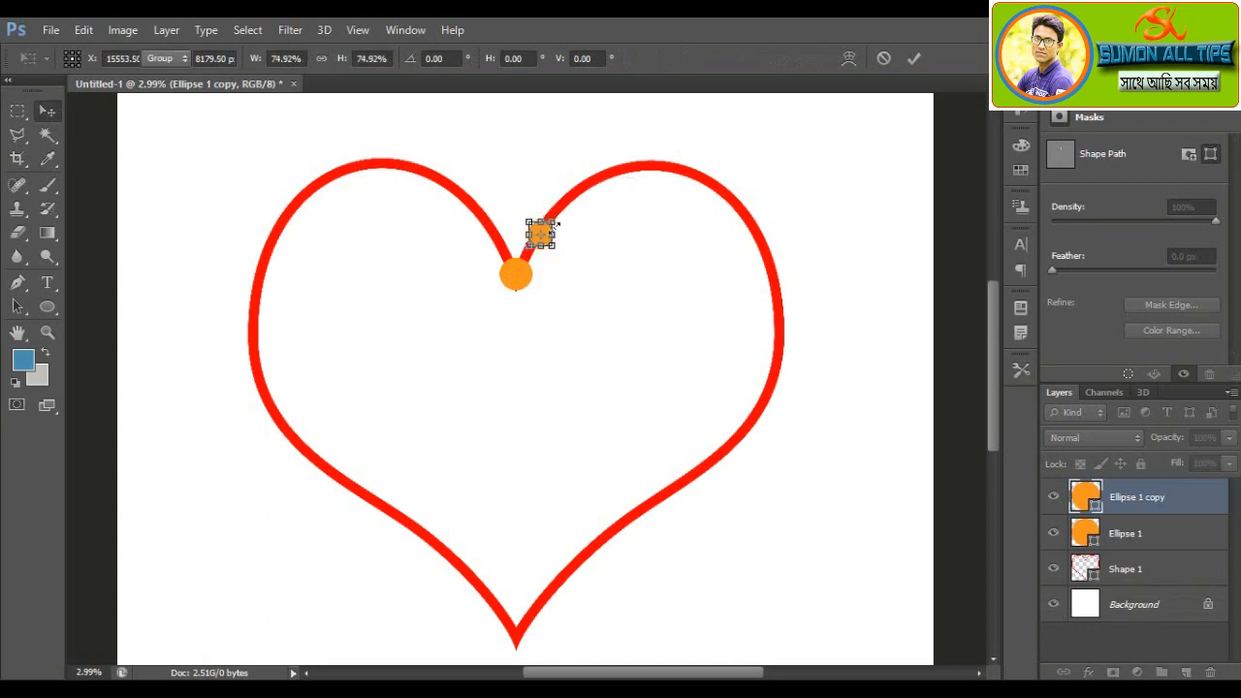
Step: Place three more copies of the small orange circle at intervals along the top of the heart's right lobe
left_click_drag(538, 241, 582, 192)
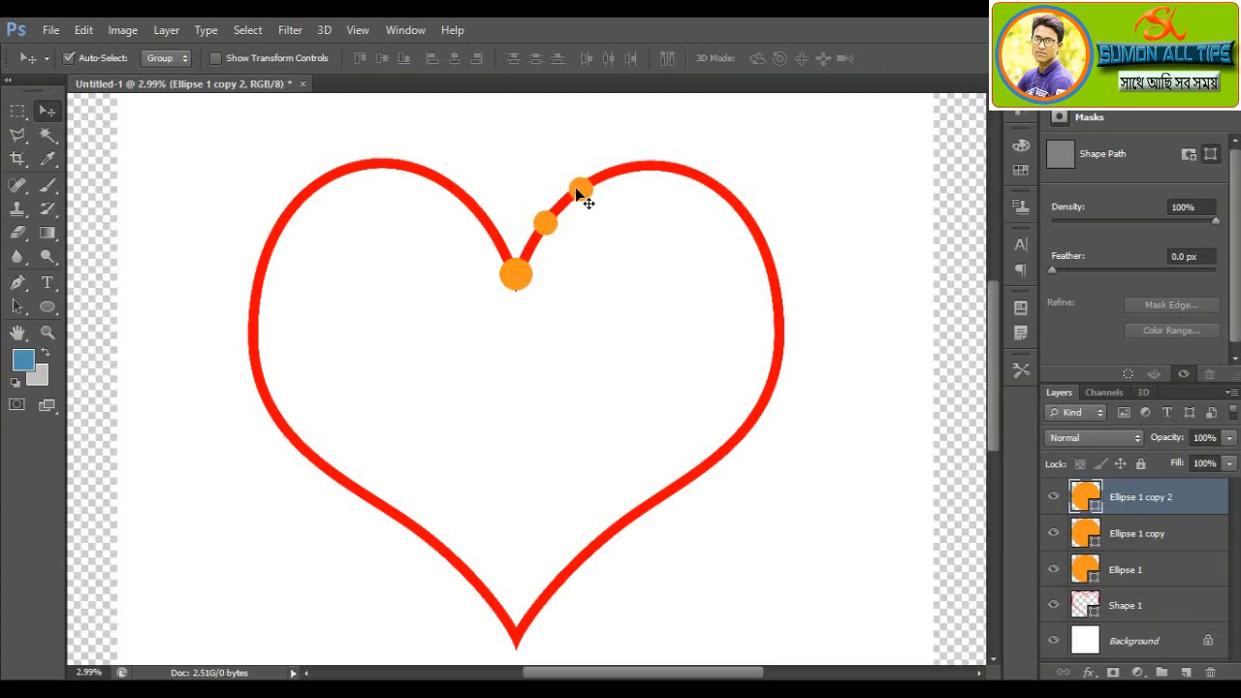
left_click_drag(582, 197, 627, 178)
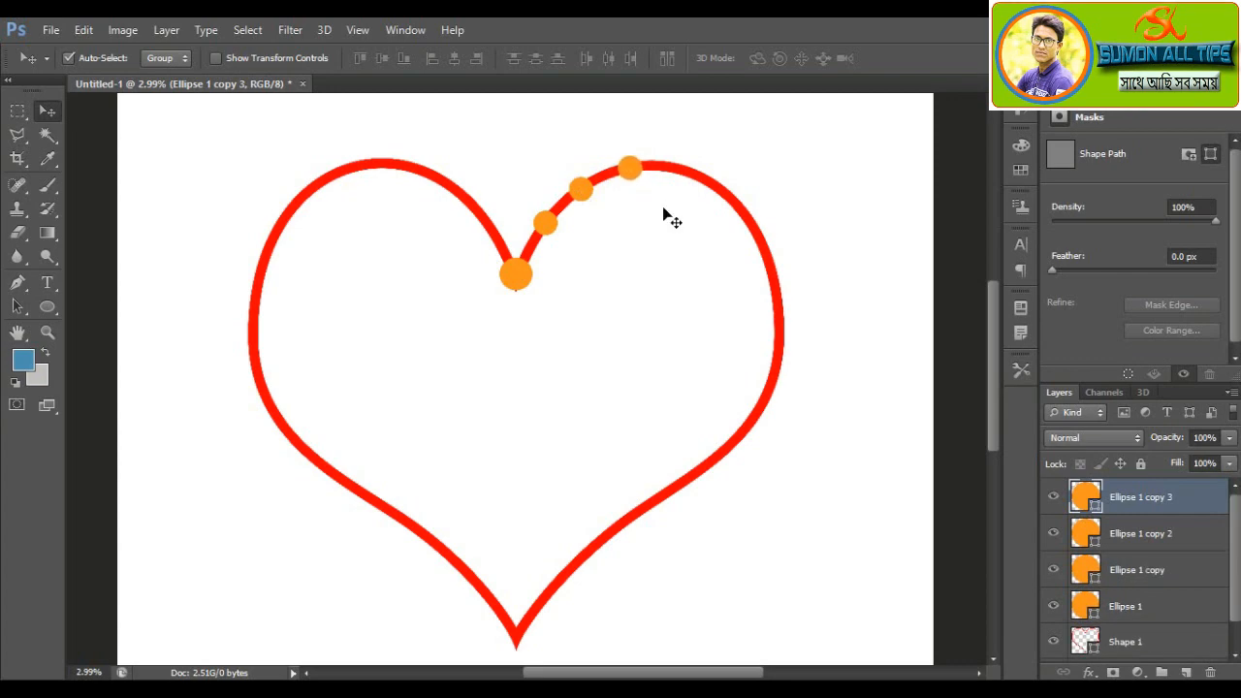
left_click_drag(630, 174, 678, 171)
key("Right")
key("Right")
key("Right")
key("Right")
key("Right")
key("Right")
key("Right")
key("Right")
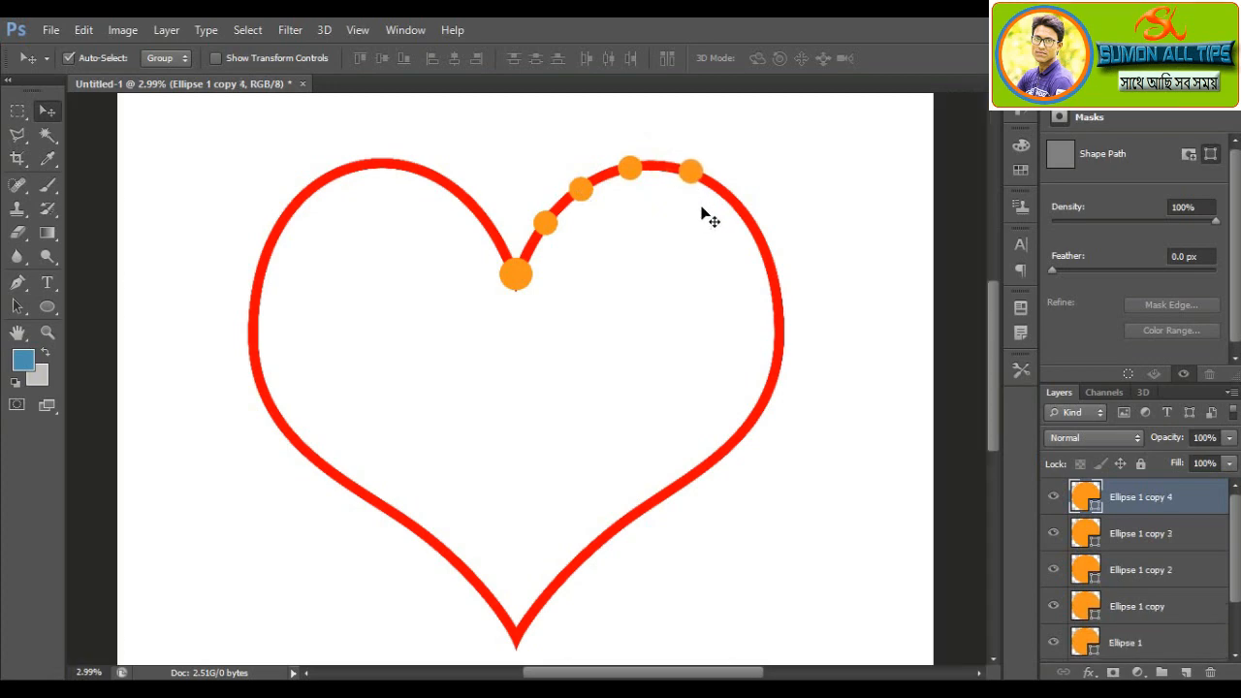
key("Right")
key("Right")
key("Right")
key("Right")
Step: Duplicate the orange circle further down the right lobe's outer curve, scale the copy to 73.97%, and centre it on the red outline
left_click_drag(734, 197, 742, 221)
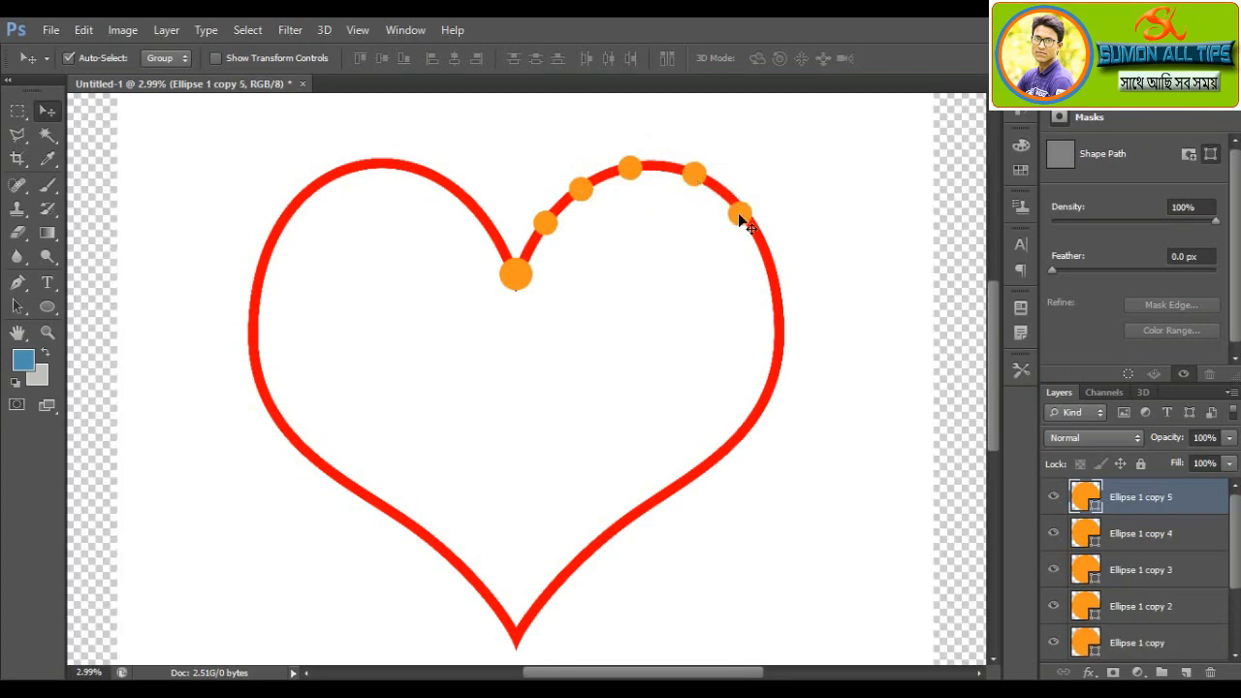
key("ctrl+t")
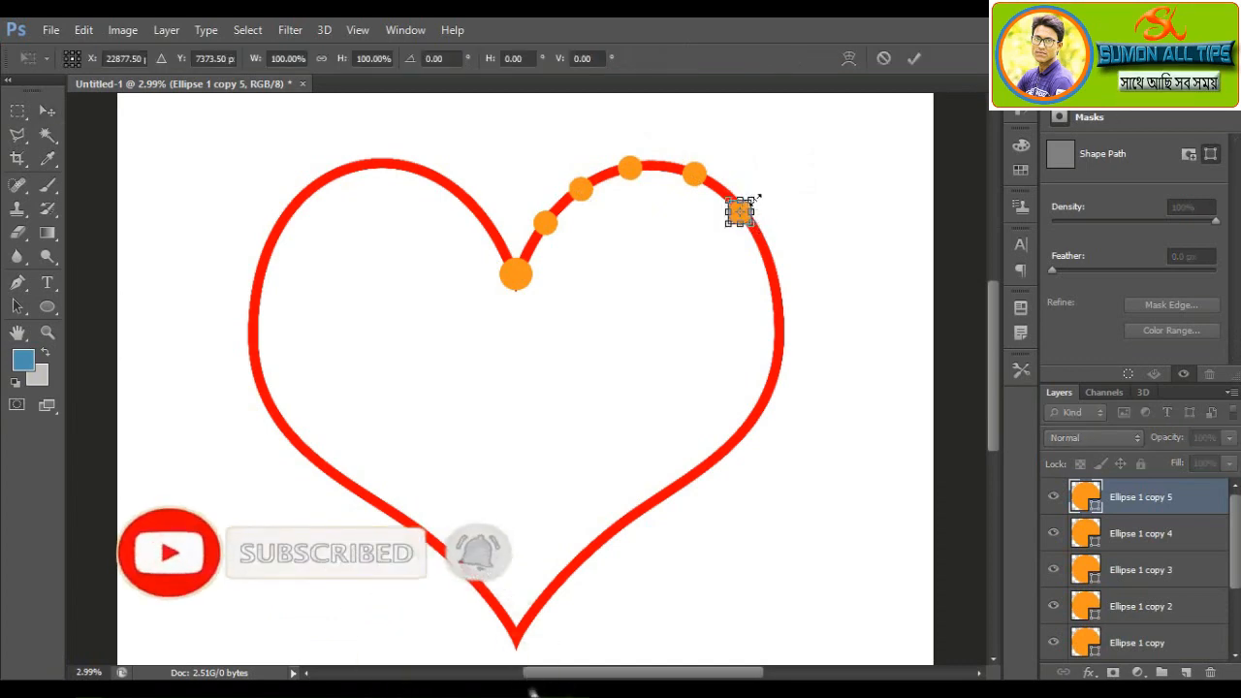
left_click_drag(756, 198, 753, 199)
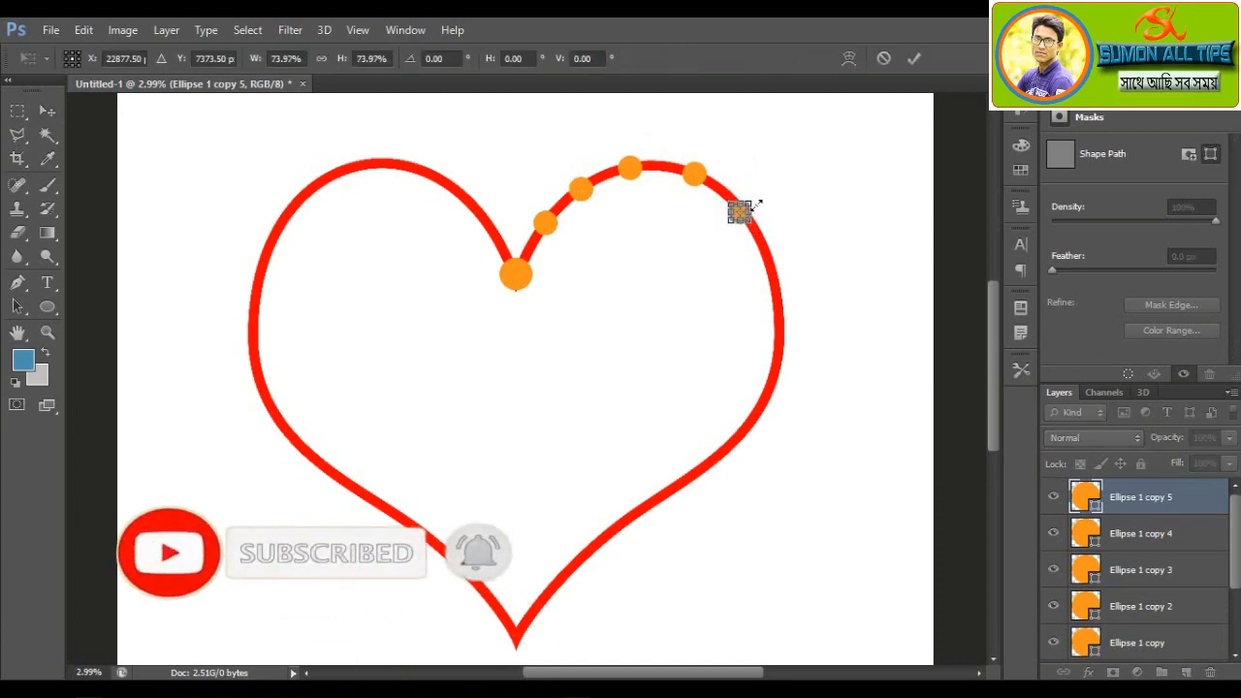
key("Return")
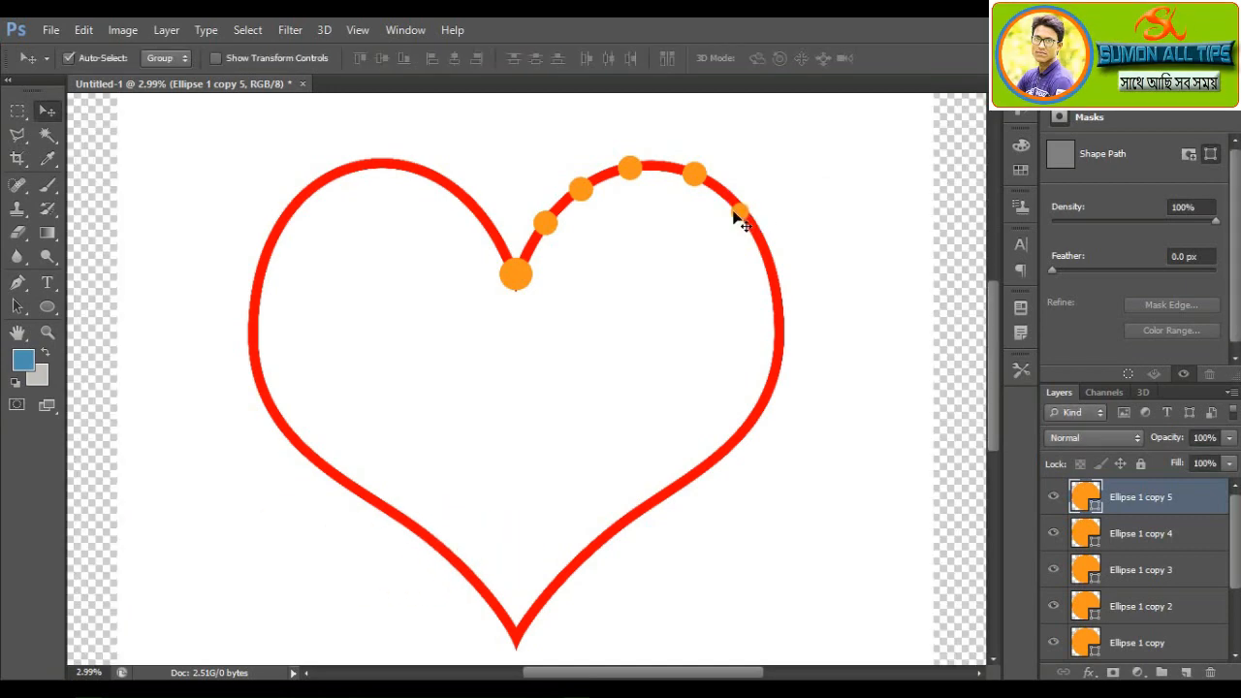
left_click_drag(739, 211, 740, 205)
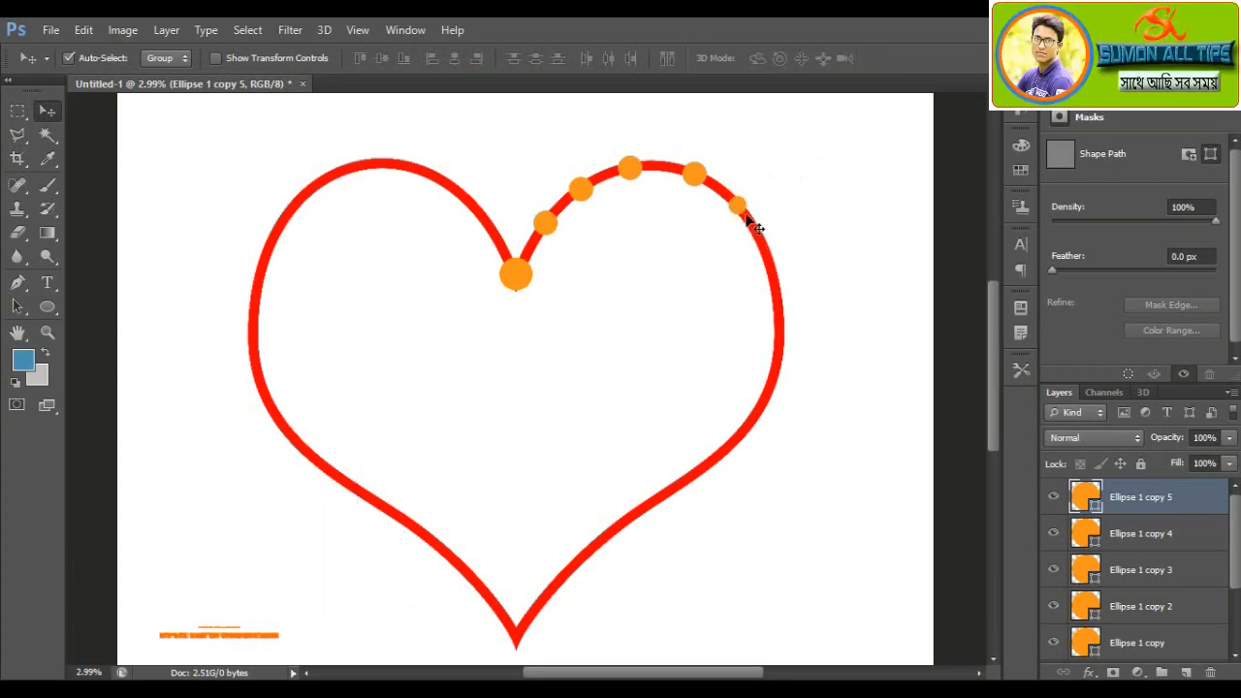
Step: Place four more copies of the reduced orange circle at even intervals down the heart's right side
left_click_drag(737, 201, 767, 254)
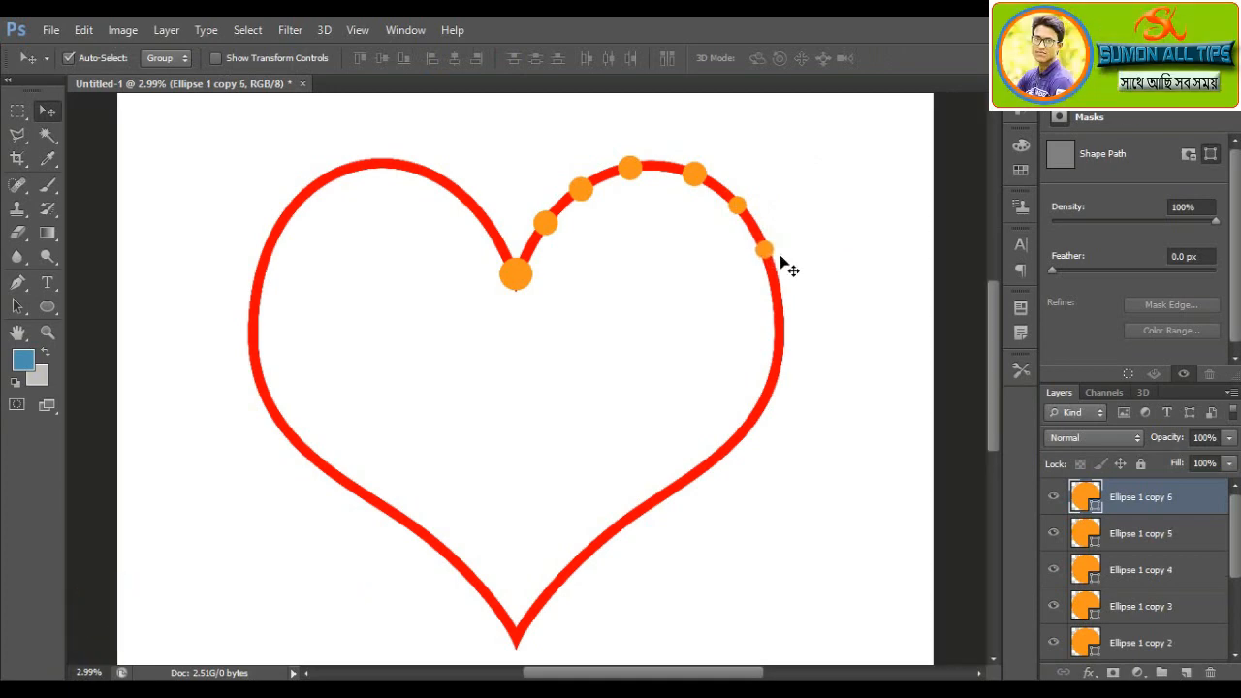
left_click_drag(771, 264, 775, 309)
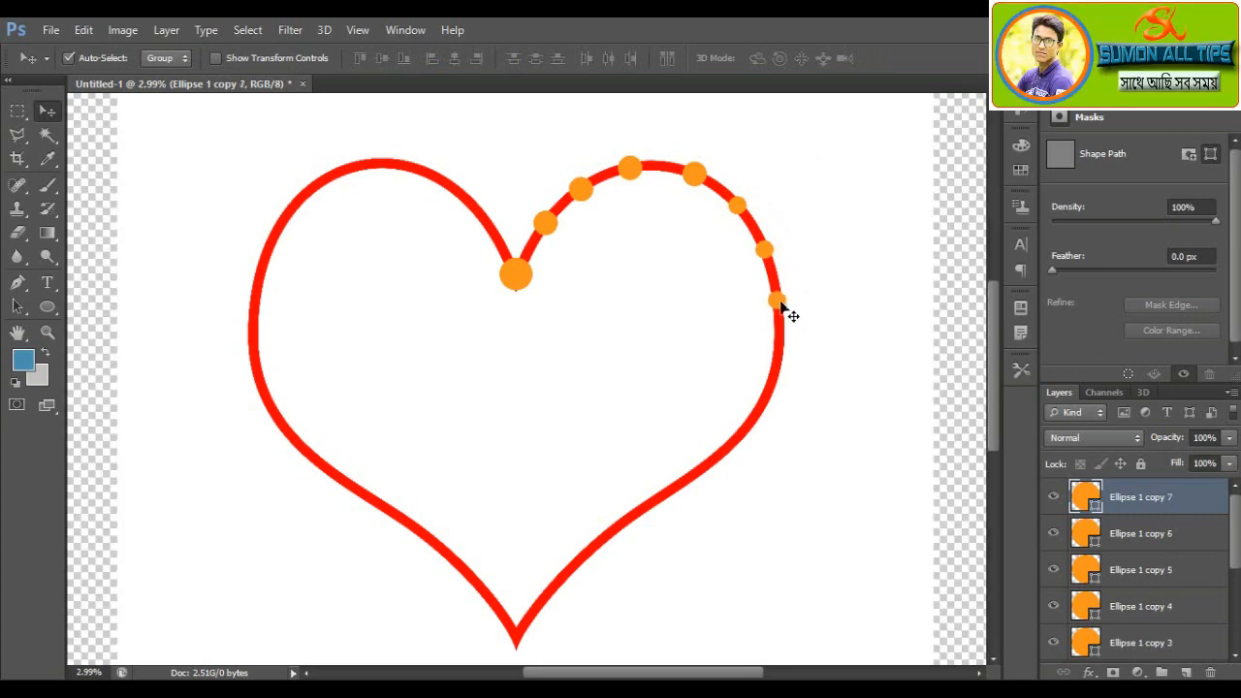
left_click_drag(782, 310, 785, 359)
left_click_drag(778, 352, 766, 396)
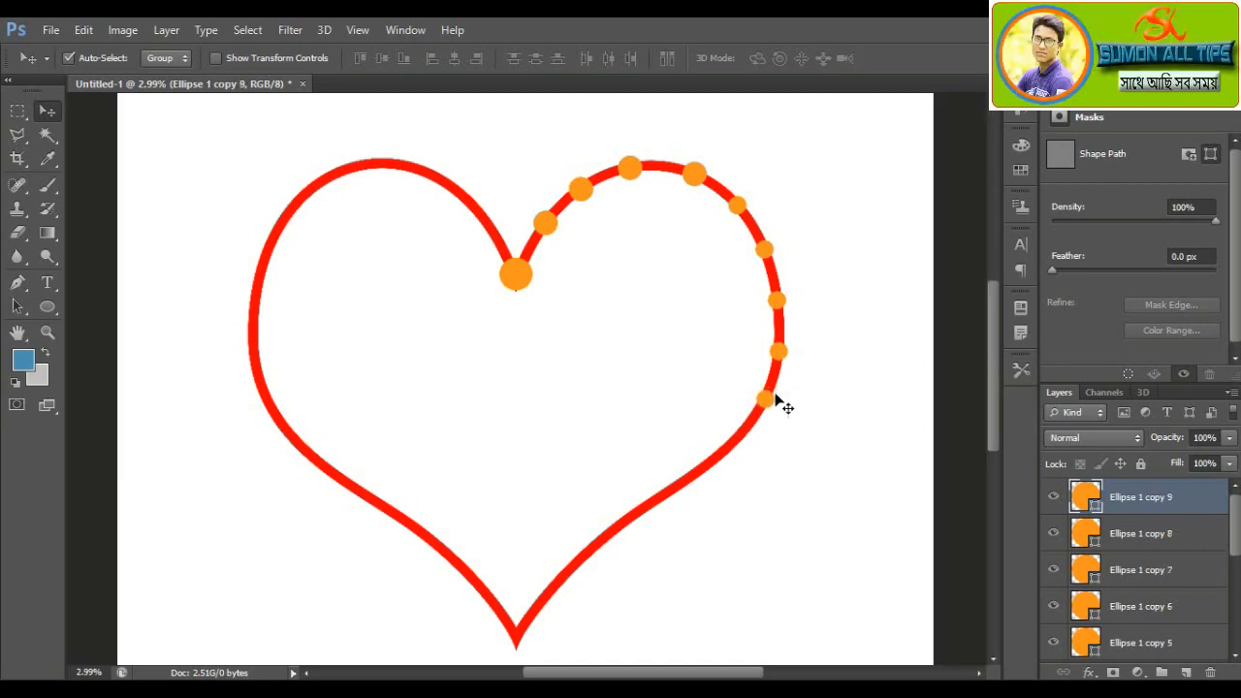
Step: Duplicate the orange circle onto the outline below the right side's curve and scale the copy down further
left_click_drag(736, 436, 736, 434)
key("ctrl+t")
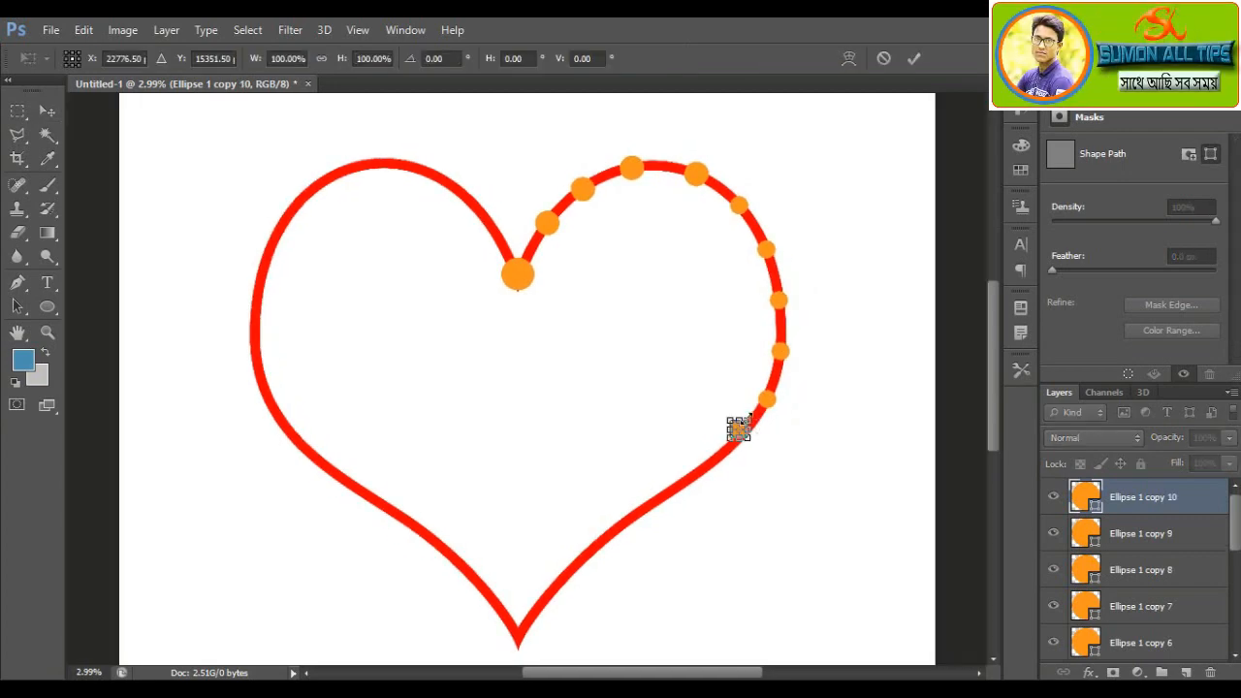
mouse_move(748, 418)
left_mouse_down()
mouse_move(737, 429)
mouse_move(755, 431)
left_mouse_up()
key("Return")
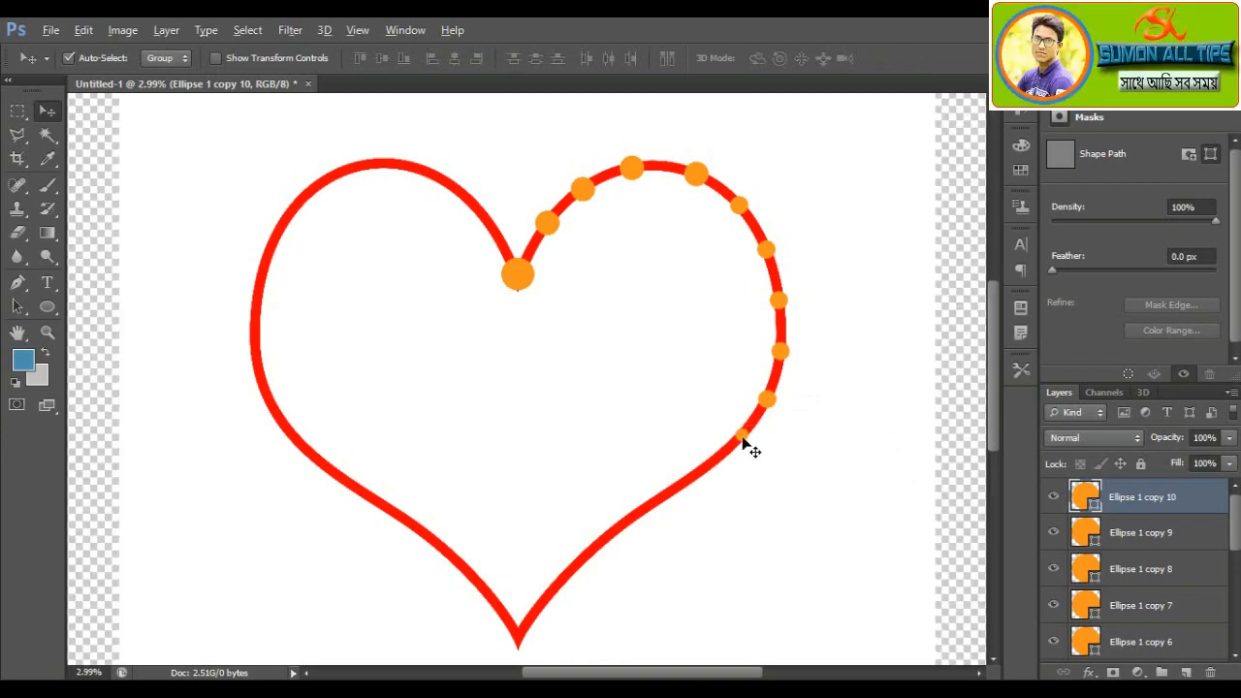
Step: Place five more copies of the smaller orange circle along the heart's lower-right edge toward the bottom tip
left_click_drag(745, 442, 710, 469)
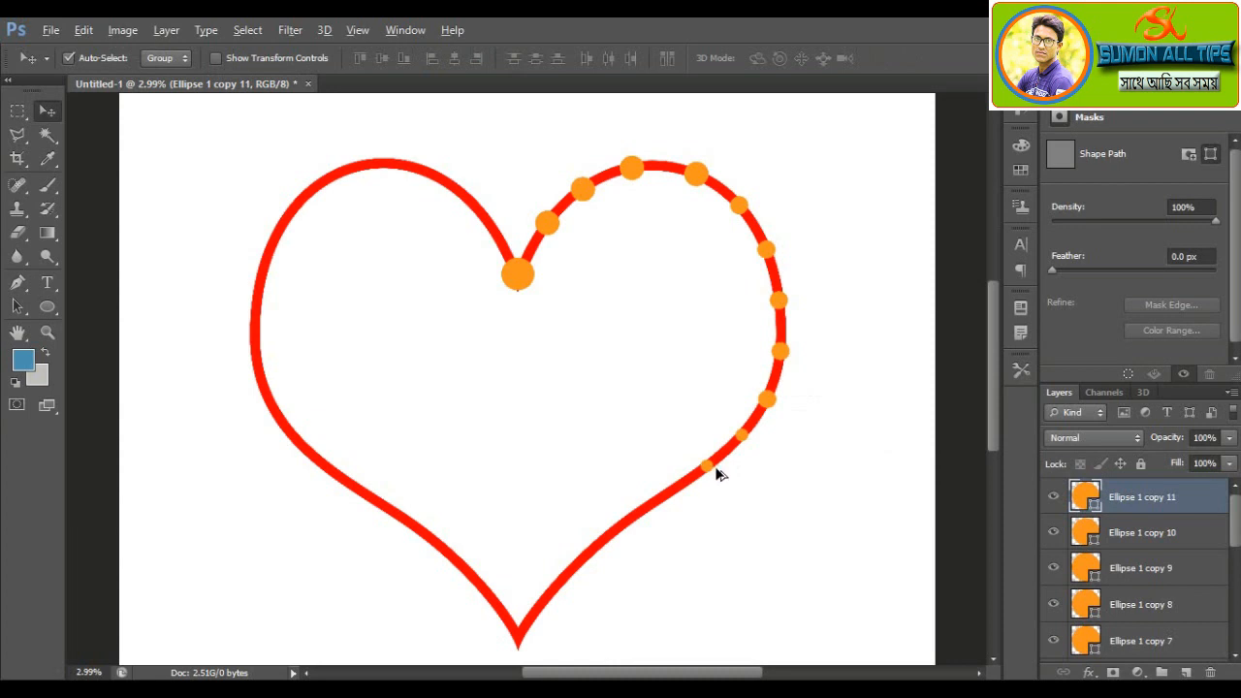
left_click_drag(705, 463, 668, 493)
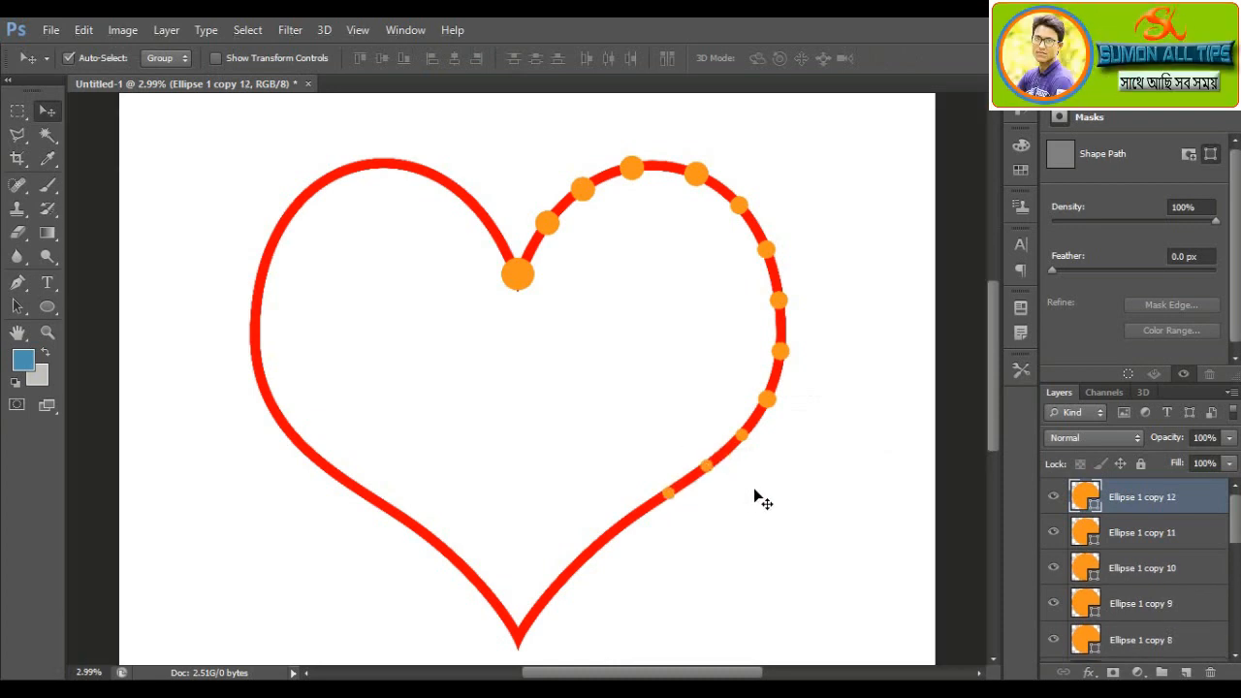
mouse_move(639, 517)
left_mouse_down()
mouse_move(637, 506)
mouse_move(631, 521)
left_mouse_up()
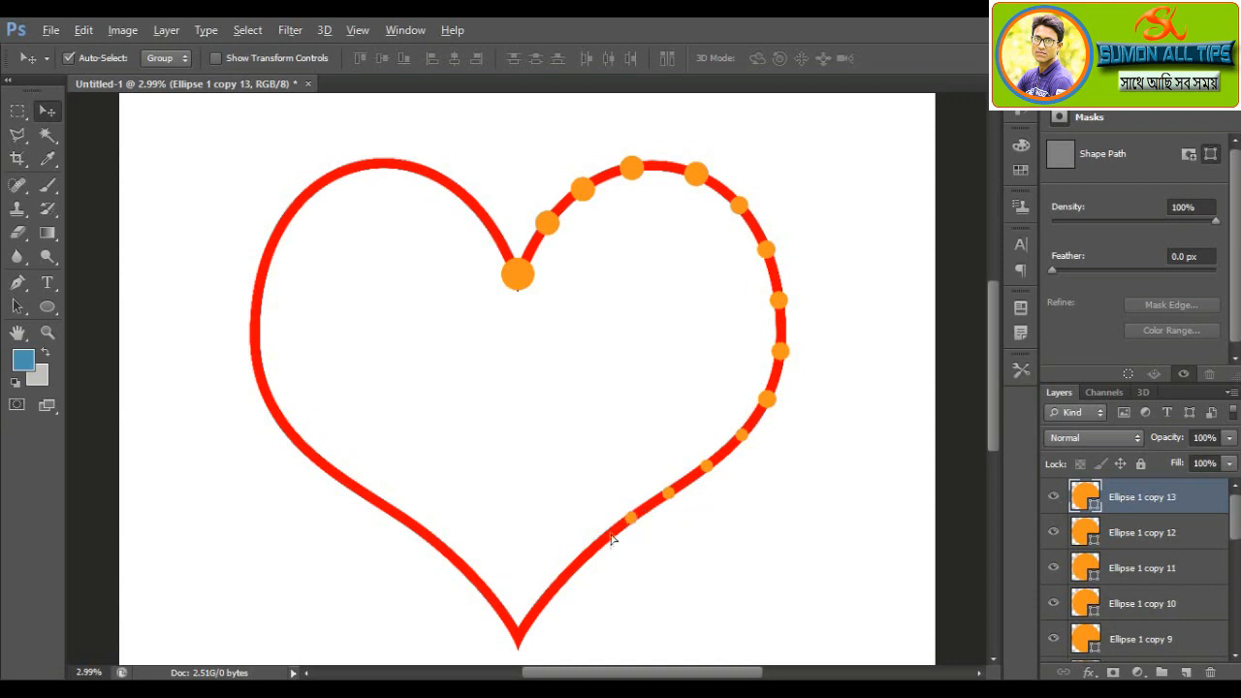
left_click_drag(606, 542, 600, 549)
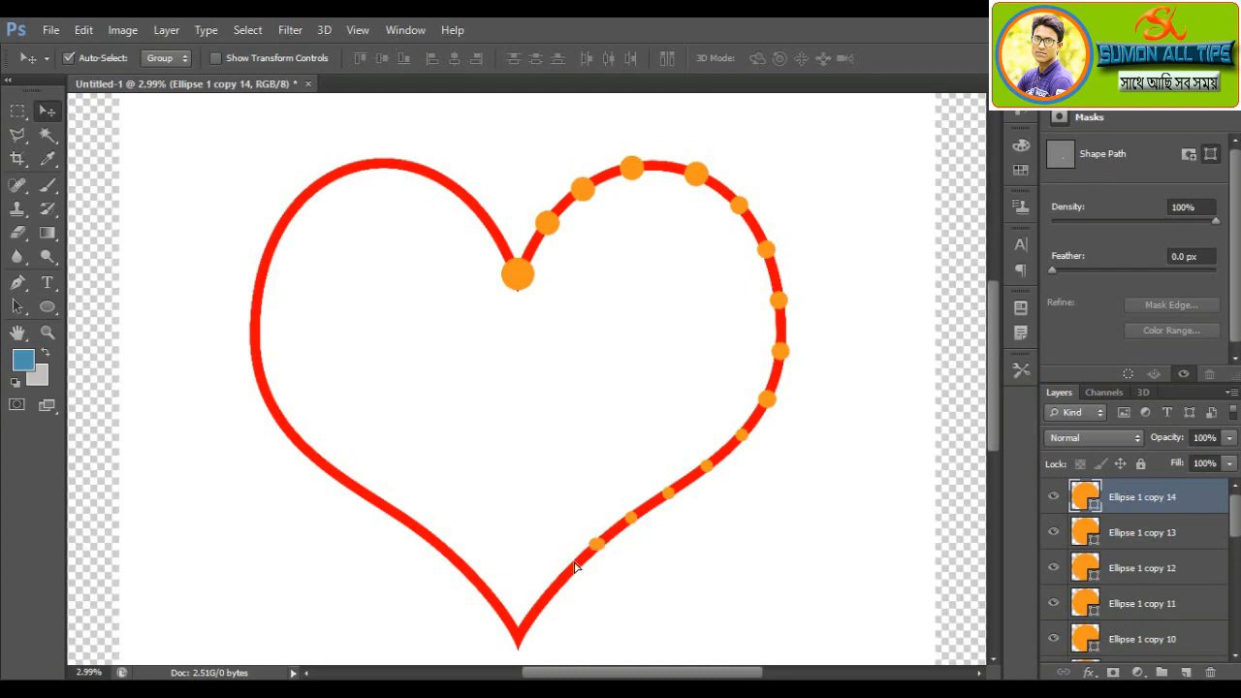
left_click_drag(575, 567, 573, 568)
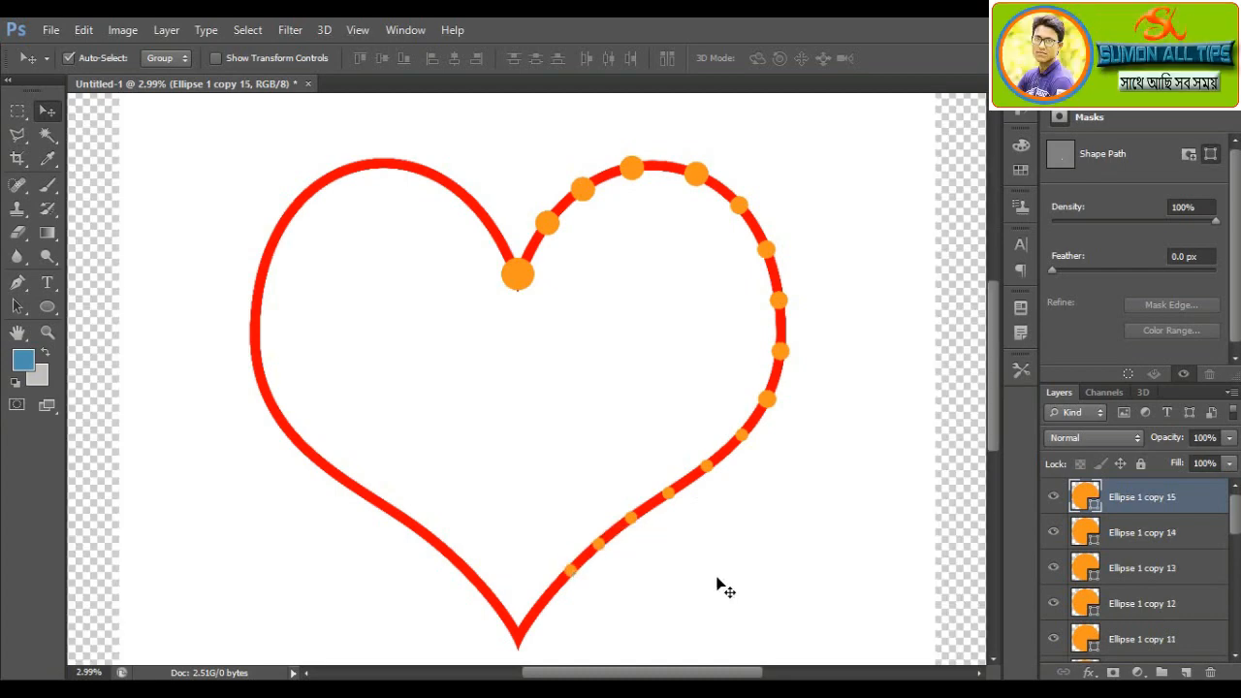
Step: Scale down the lowest orange circle on the lower-right edge and place three copies of it down to the heart's bottom tip
left_click(597, 544)
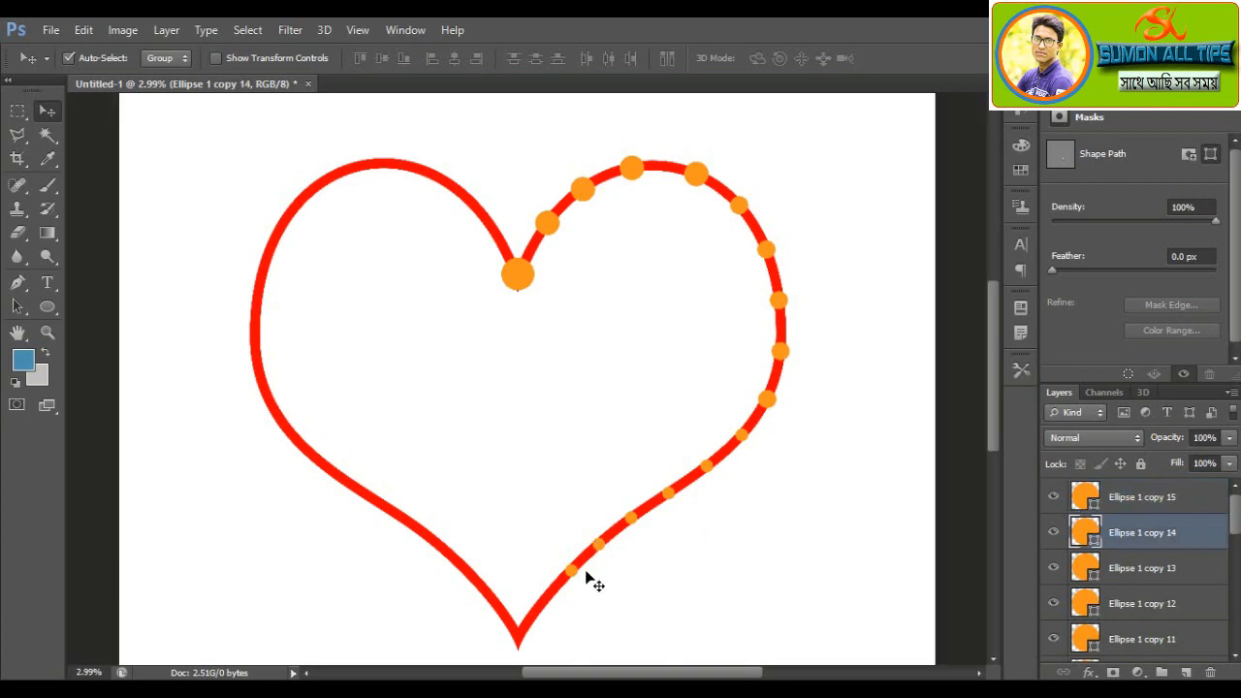
left_click(573, 572)
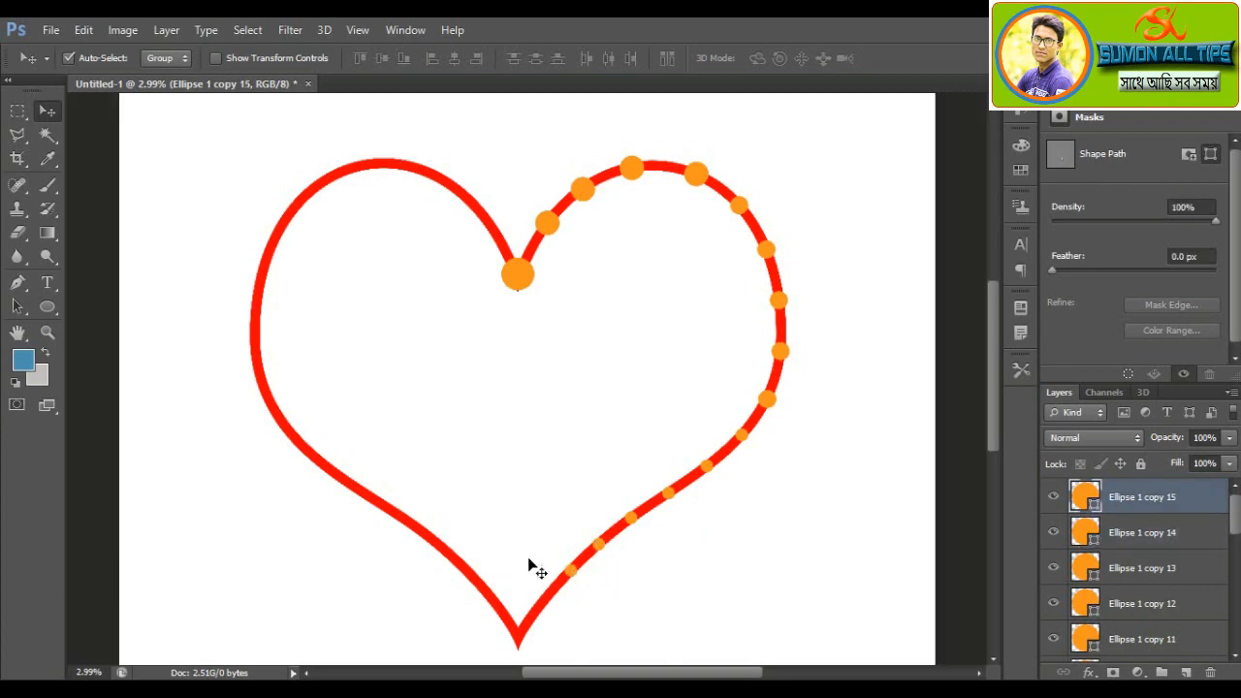
key("ctrl+t")
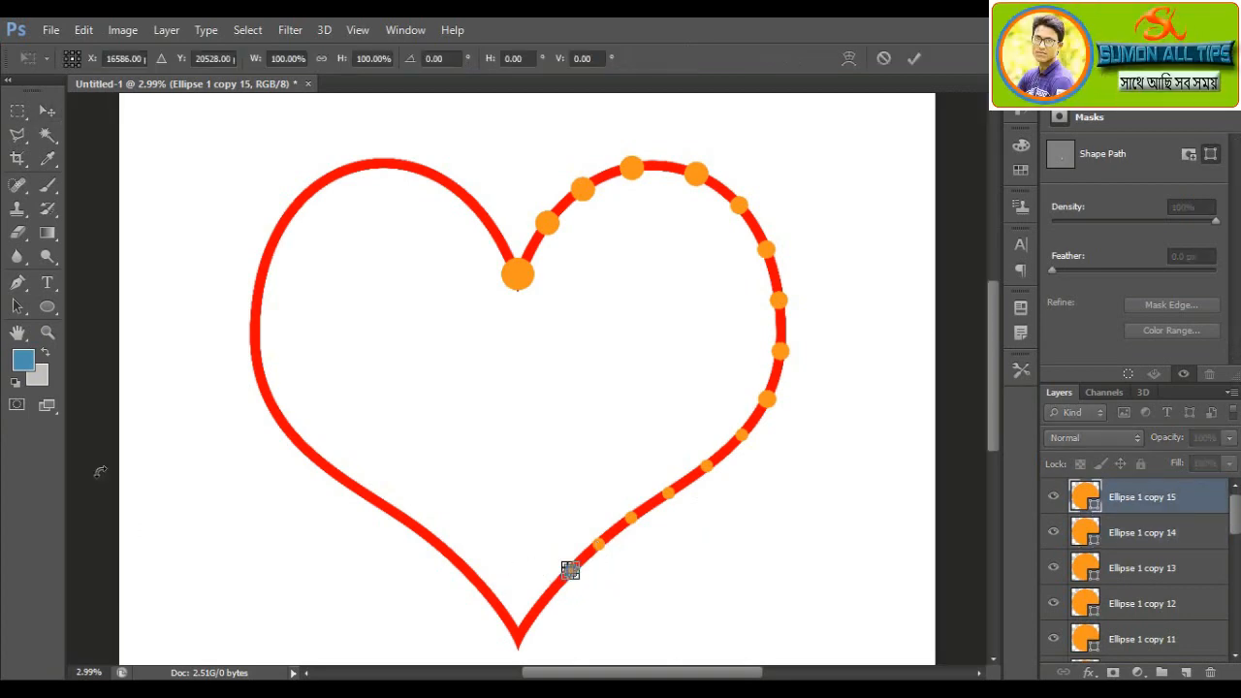
left_click(47, 332)
left_click(570, 536)
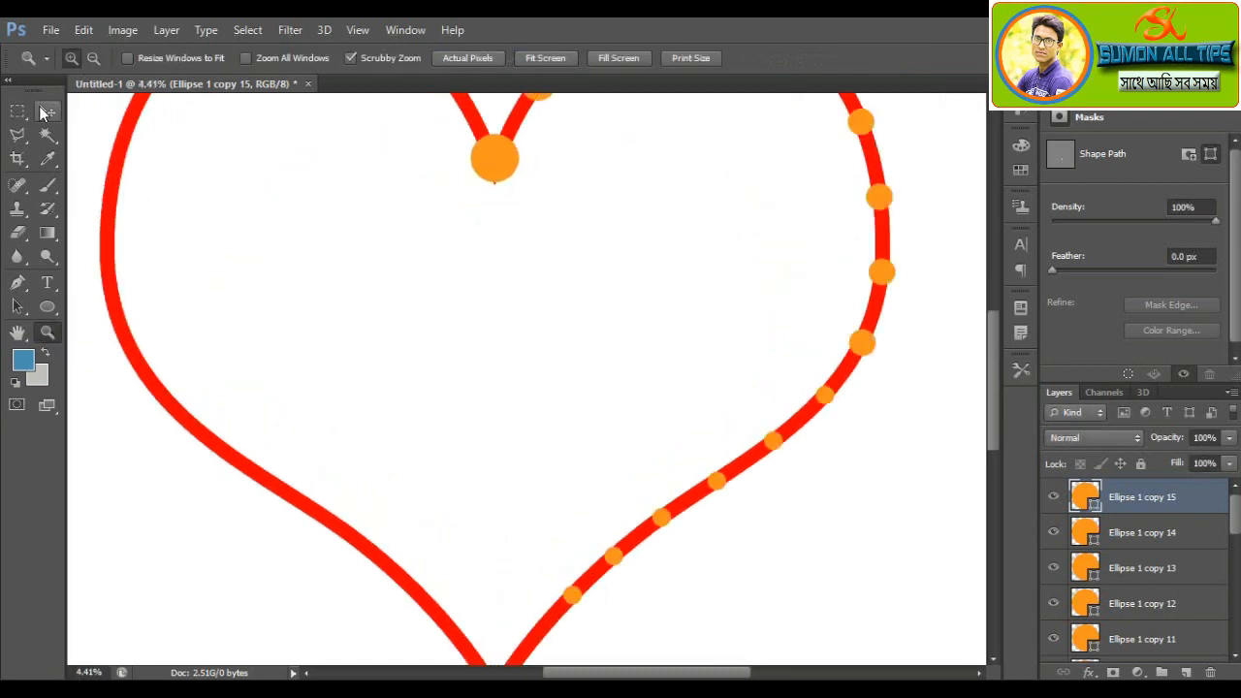
left_click(48, 110)
key("ctrl+t")
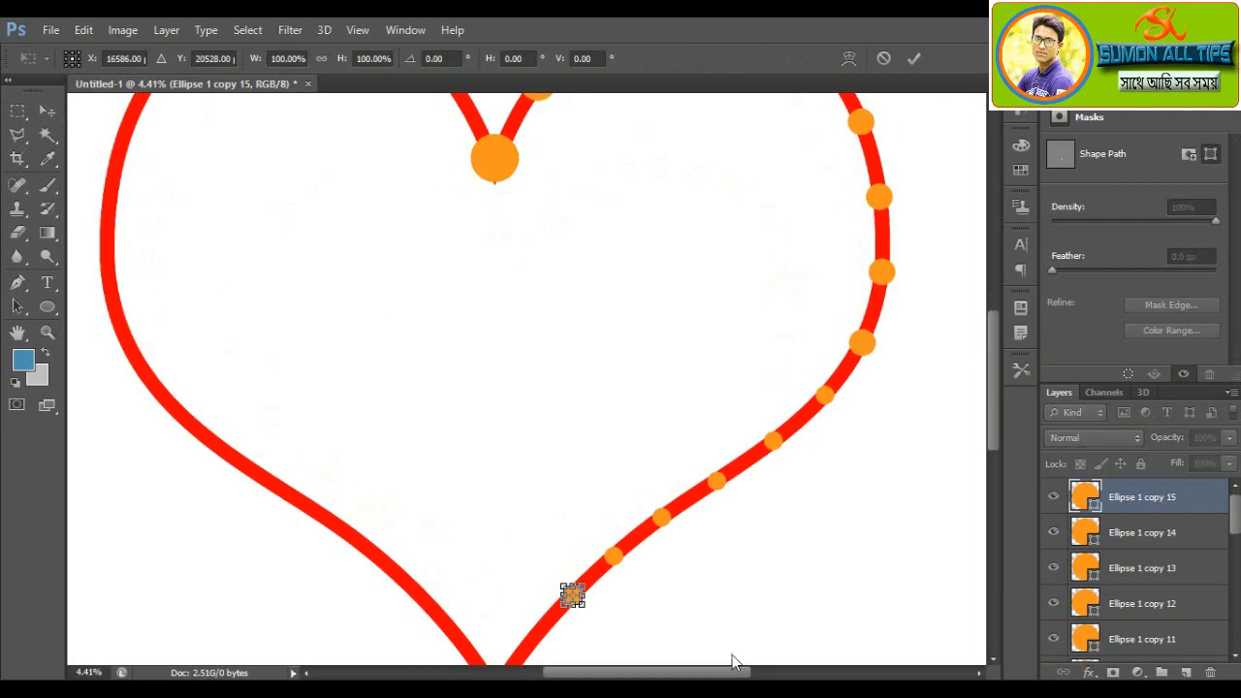
left_click_drag(573, 595, 558, 497)
key("Return")
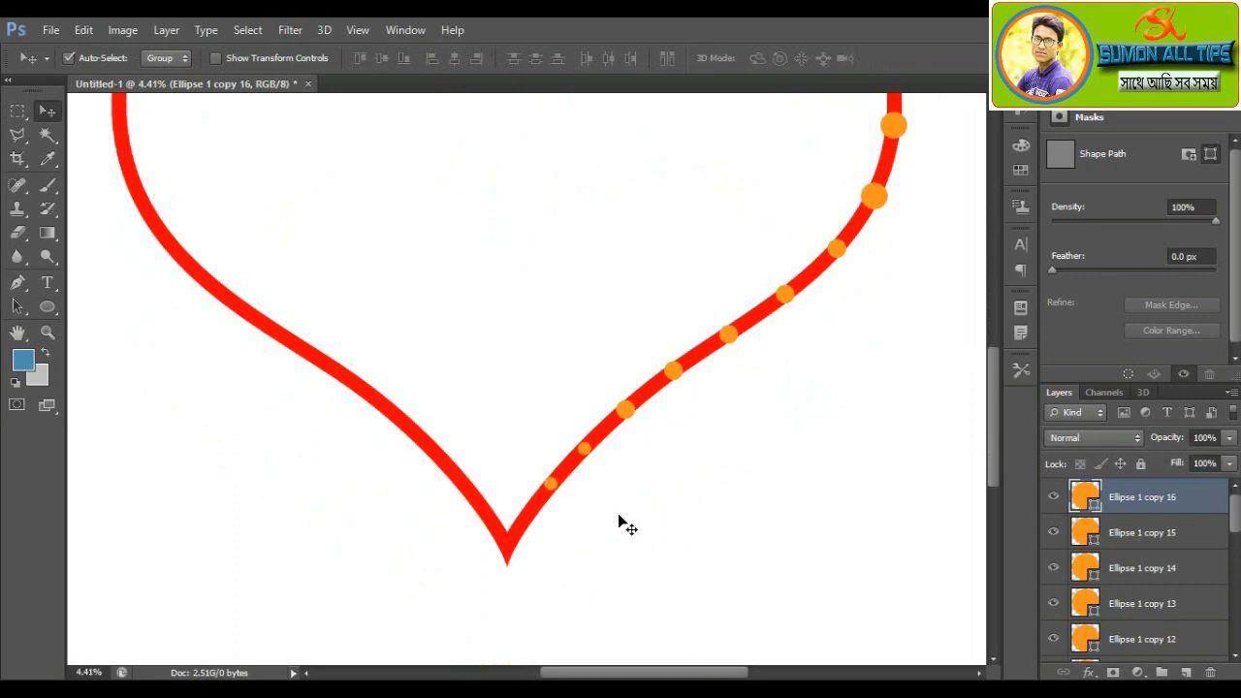
left_click_drag(558, 497, 523, 522)
left_click_drag(523, 525, 505, 553)
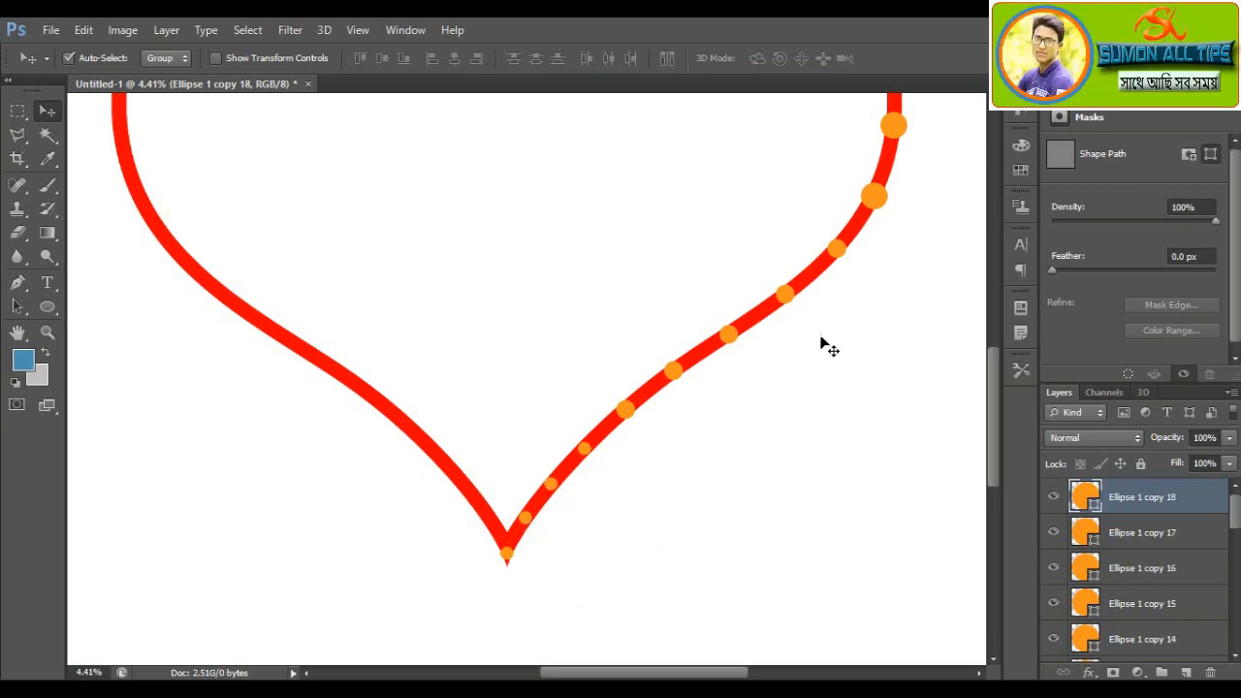
Step: Select all the orange circle layers from Ellipse 1 copy 18 to Ellipse 1 and put them in one group
left_click(47, 332)
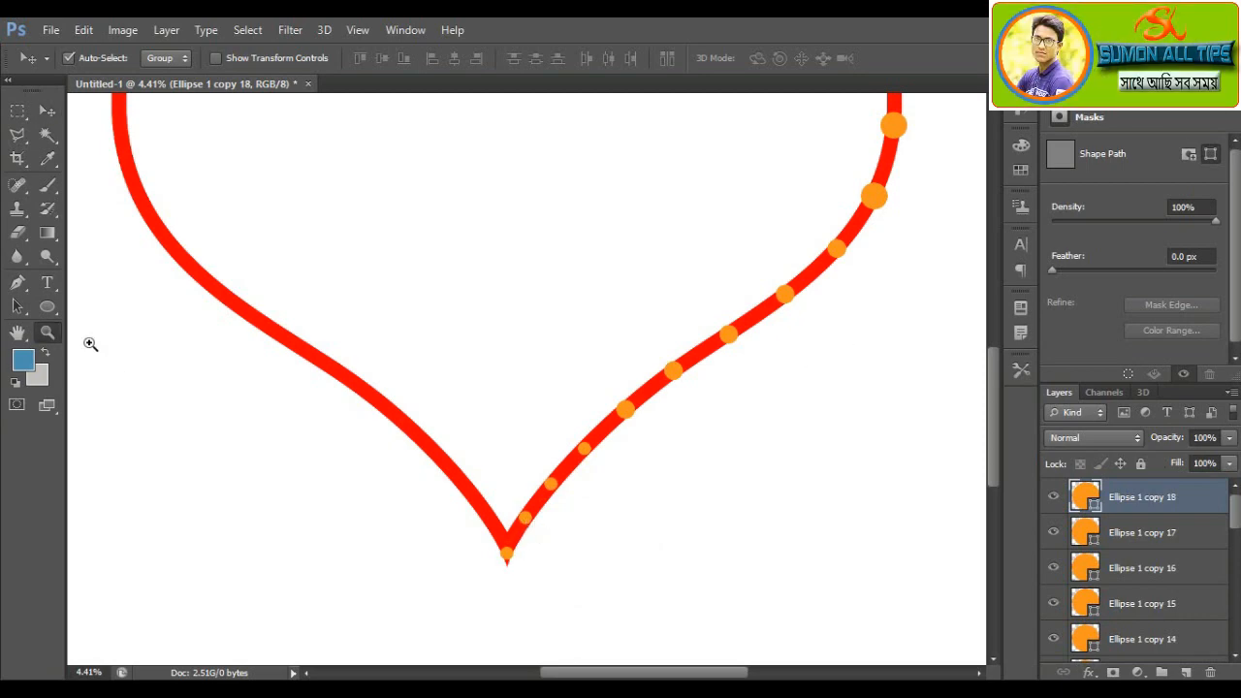
left_click(582, 527, "alt")
left_click_drag(529, 398, 545, 452)
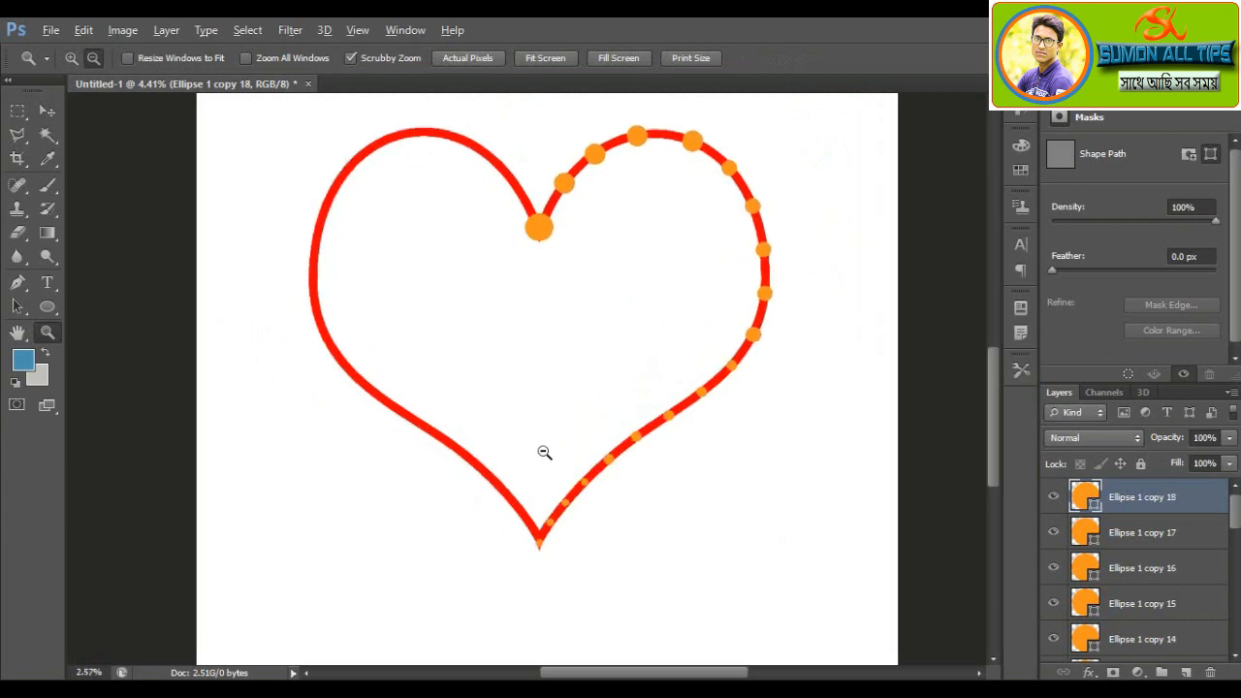
left_click_drag(589, 341, 584, 386)
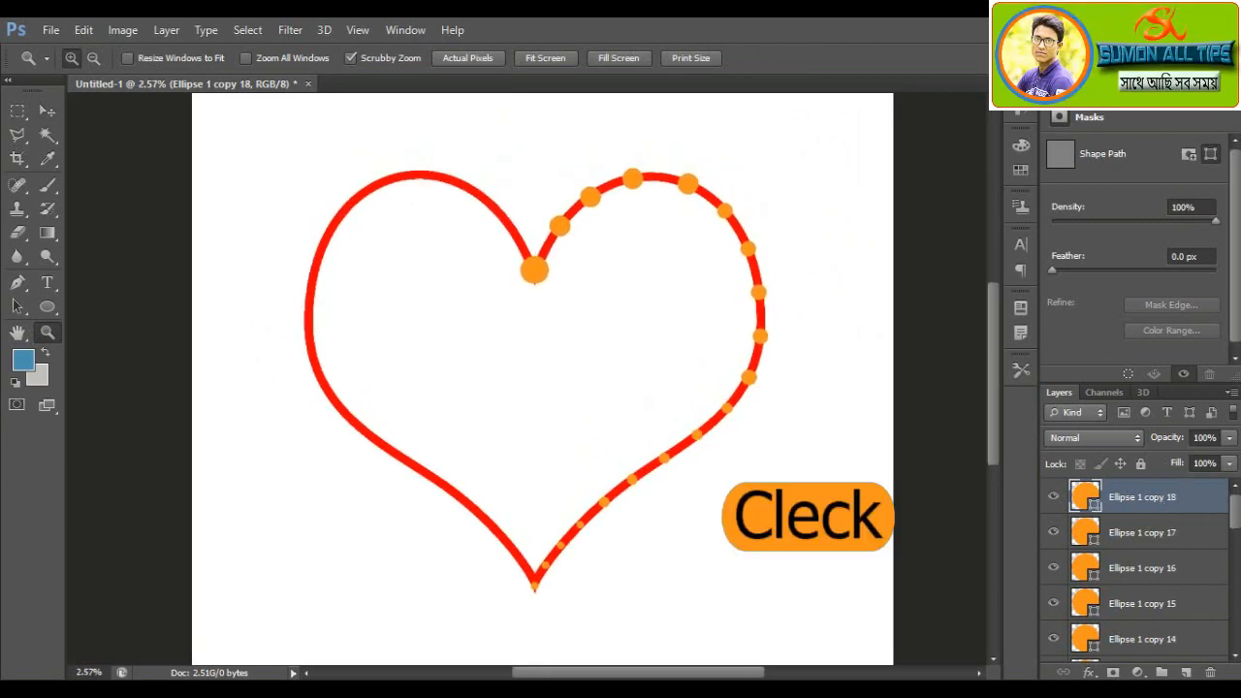
left_click_drag(1233, 520, 1224, 631)
left_click(1130, 577, "shift")
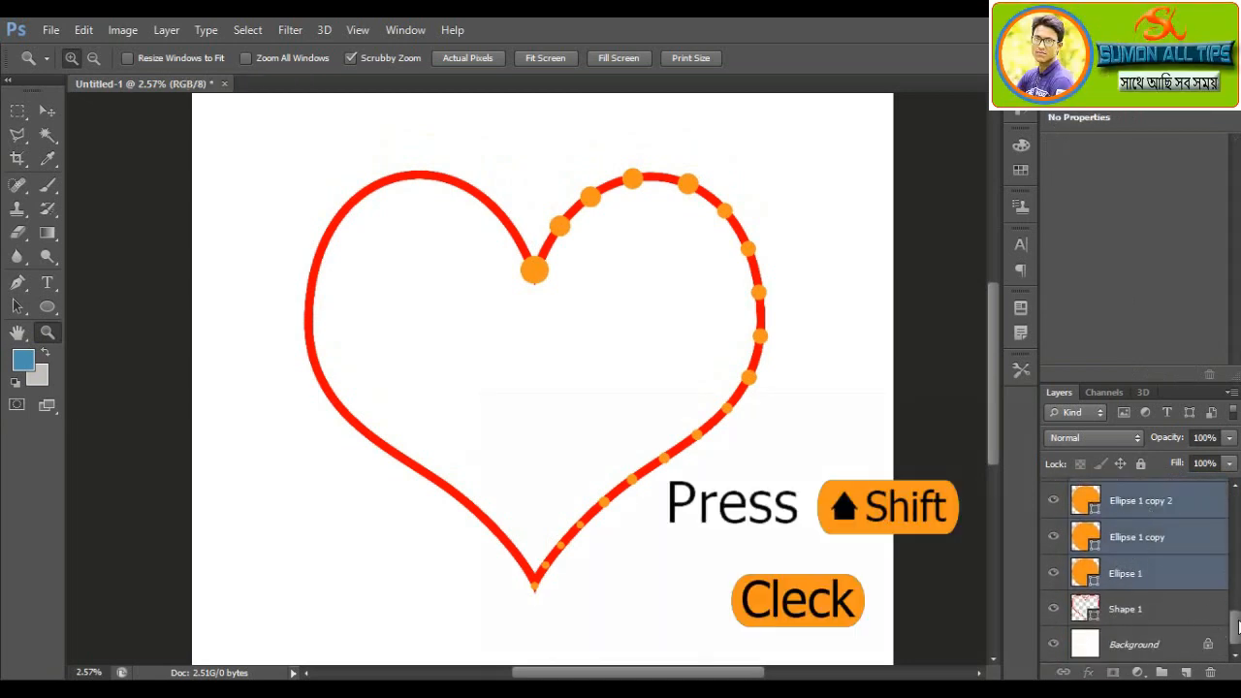
left_click_drag(1237, 627, 1235, 509)
left_click_drag(1163, 611, 1165, 674)
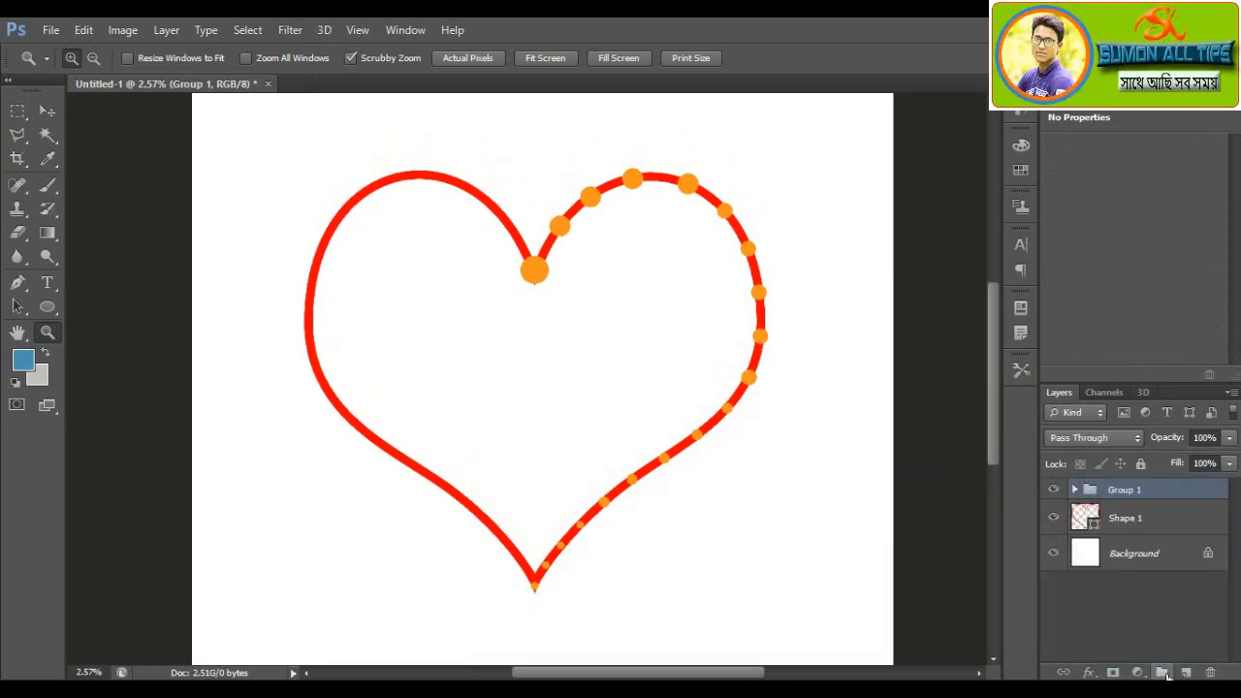
Step: Rename the group of orange circles as 1
double_click(1125, 490)
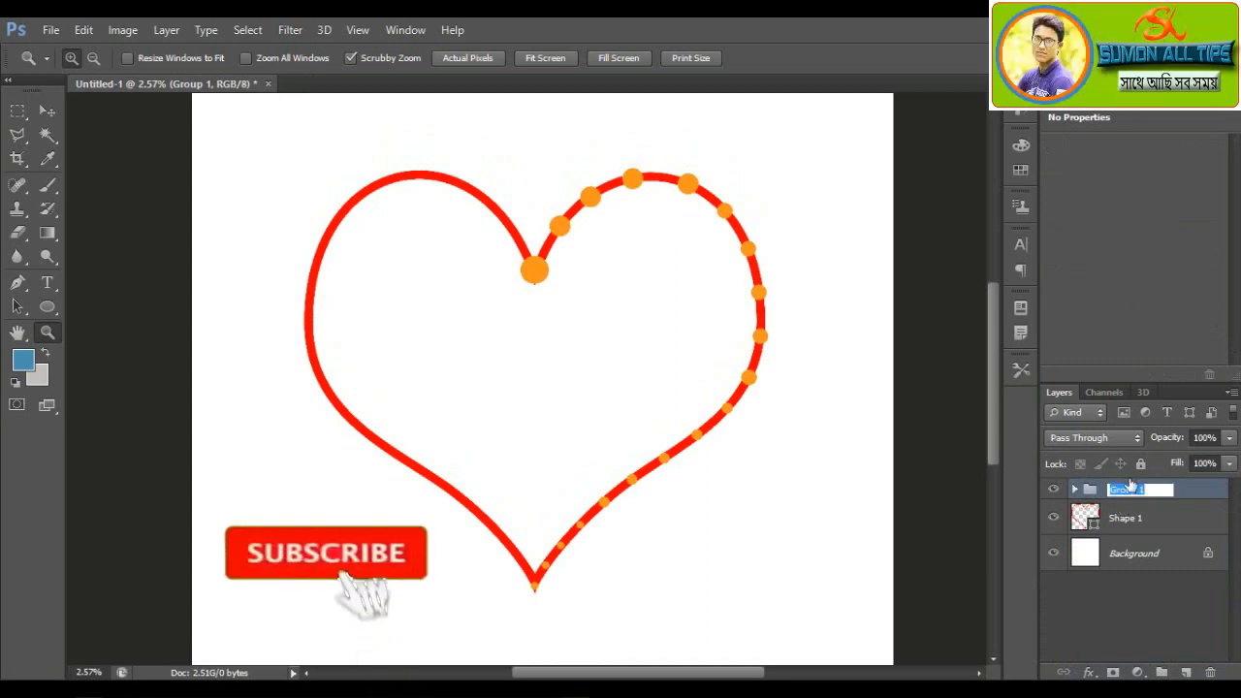
type("1")
left_click(1174, 601)
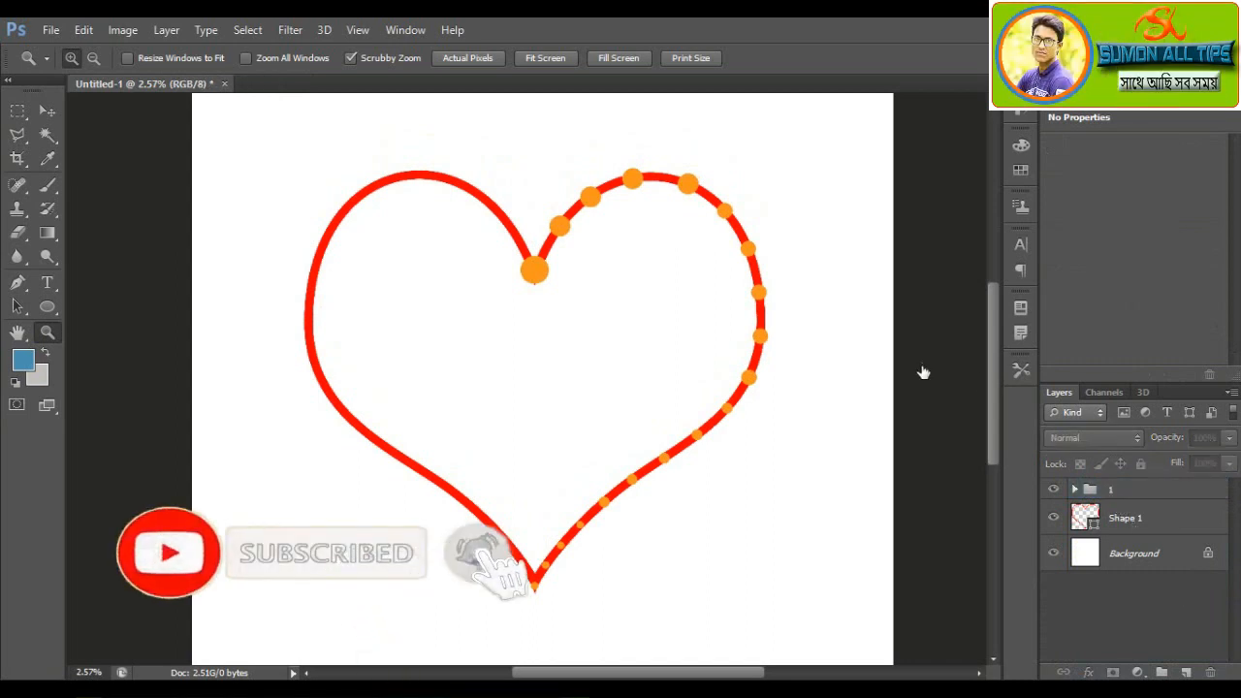
Step: Duplicate group 1 in the same document under the name 2 and activate the Move tool
left_click(1139, 494)
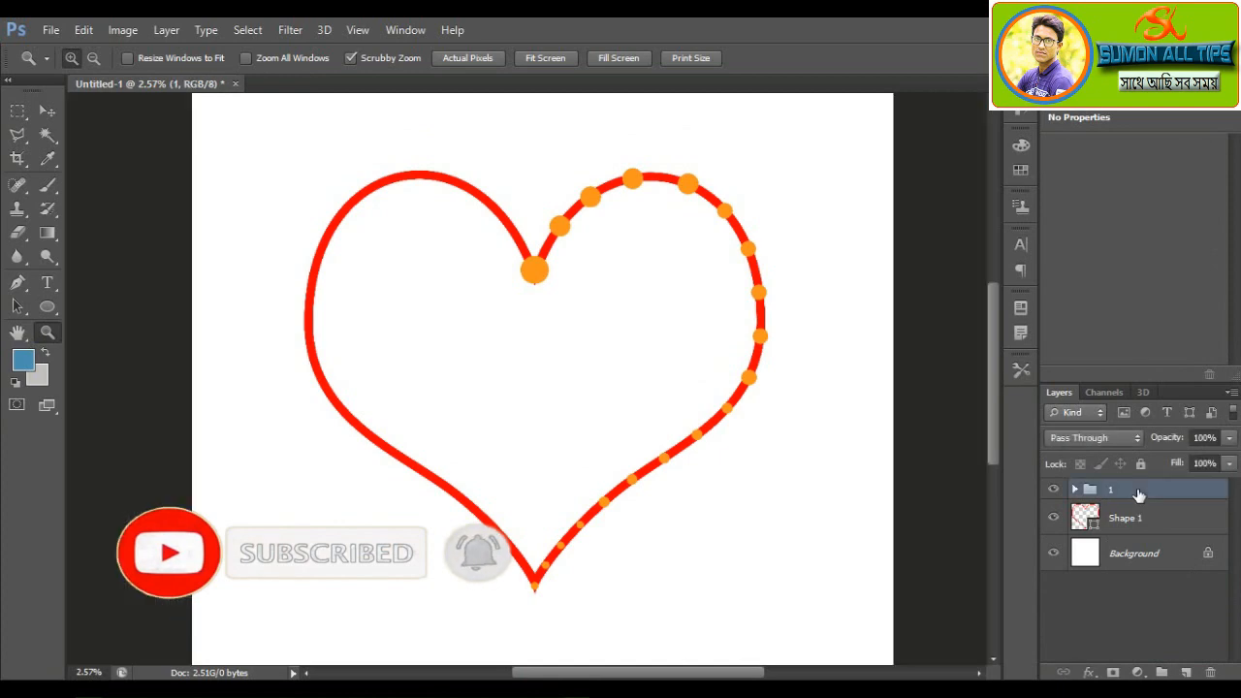
right_click(1139, 494)
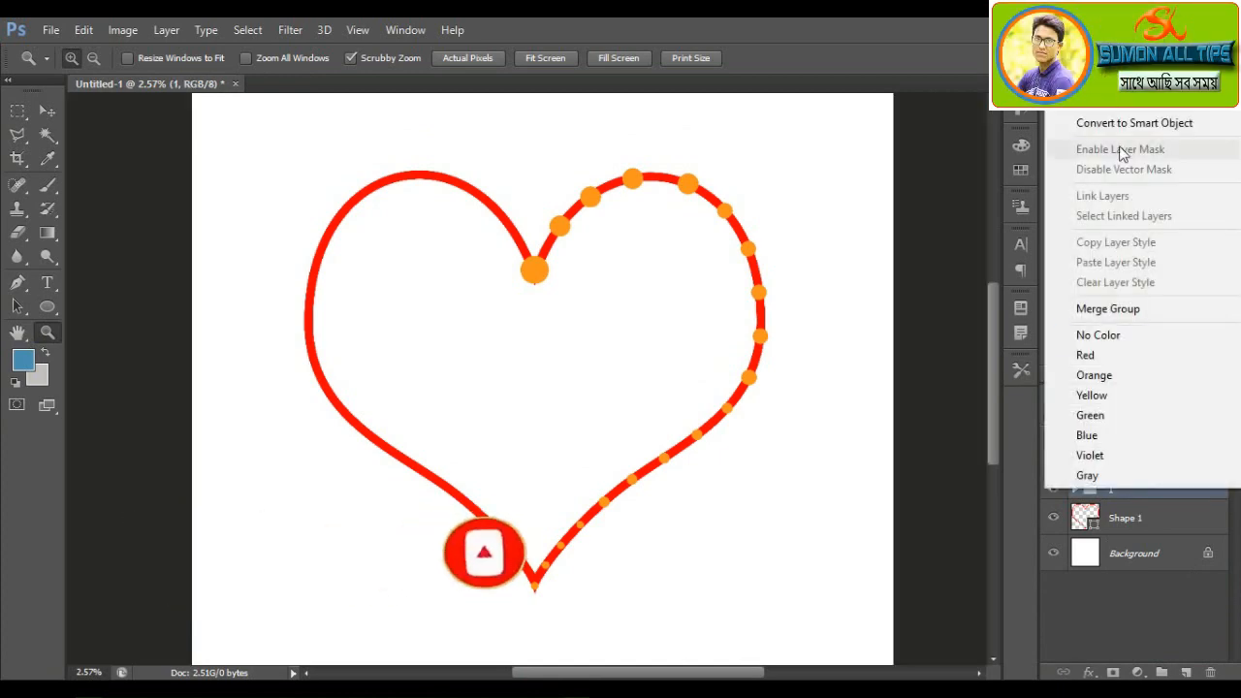
left_click(1114, 58)
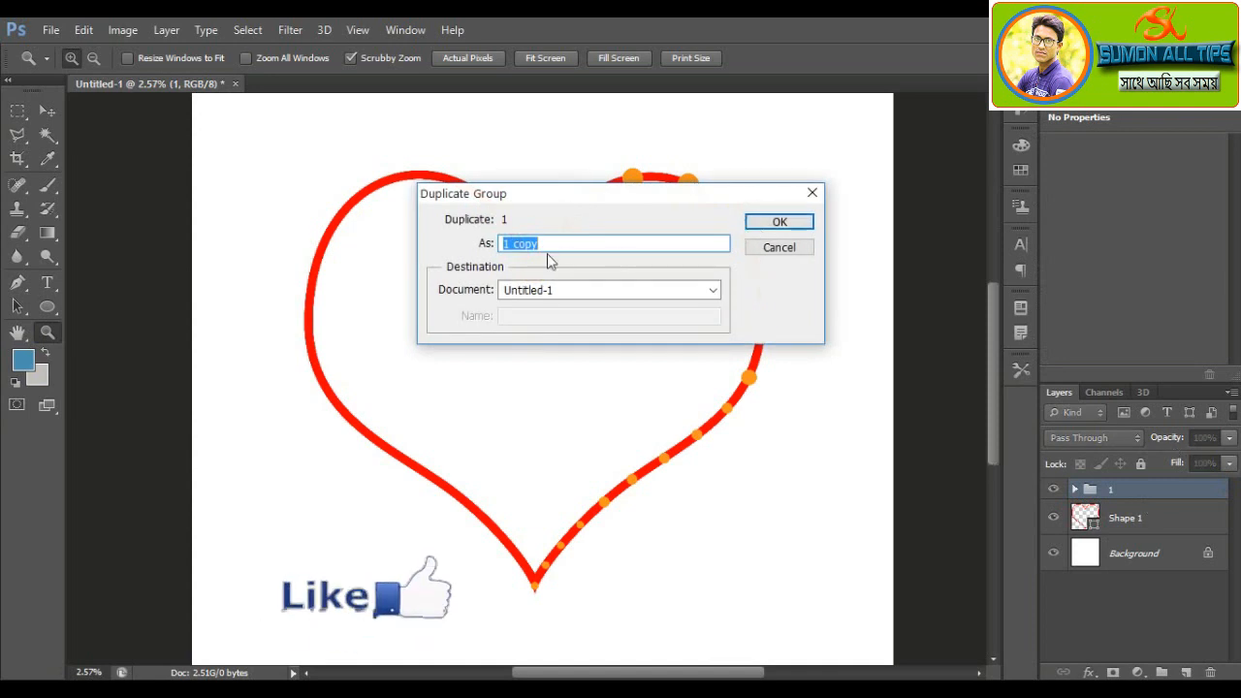
type("2")
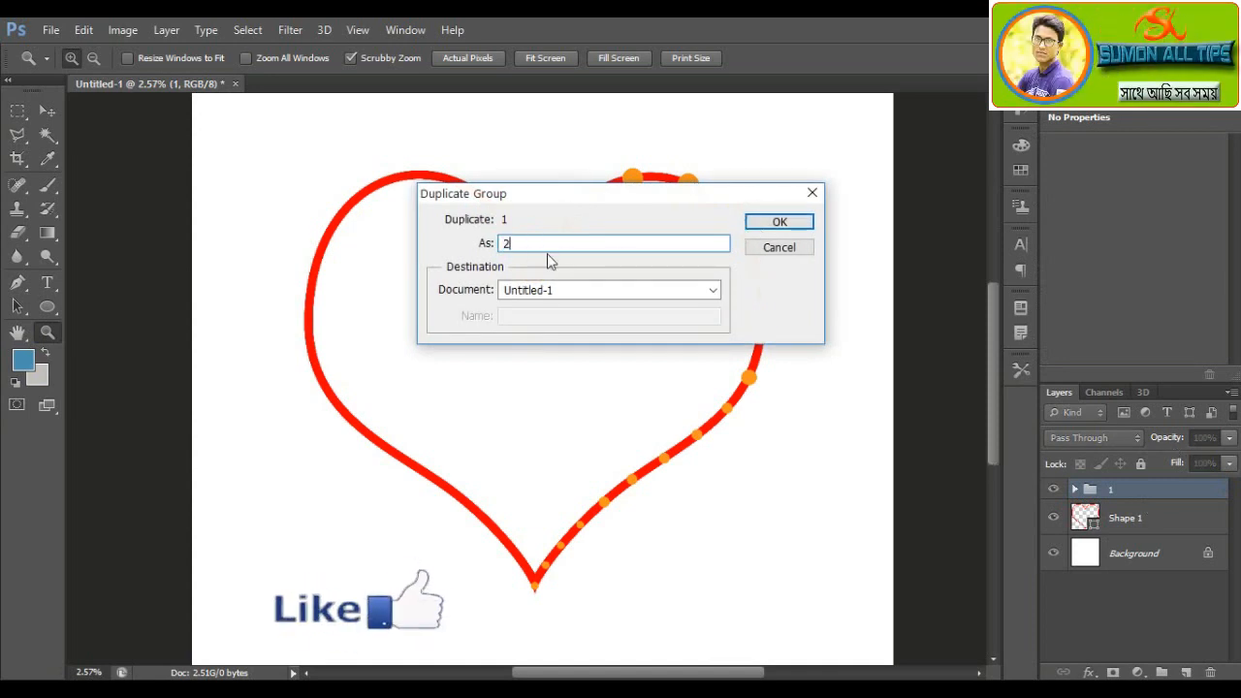
left_click(780, 222)
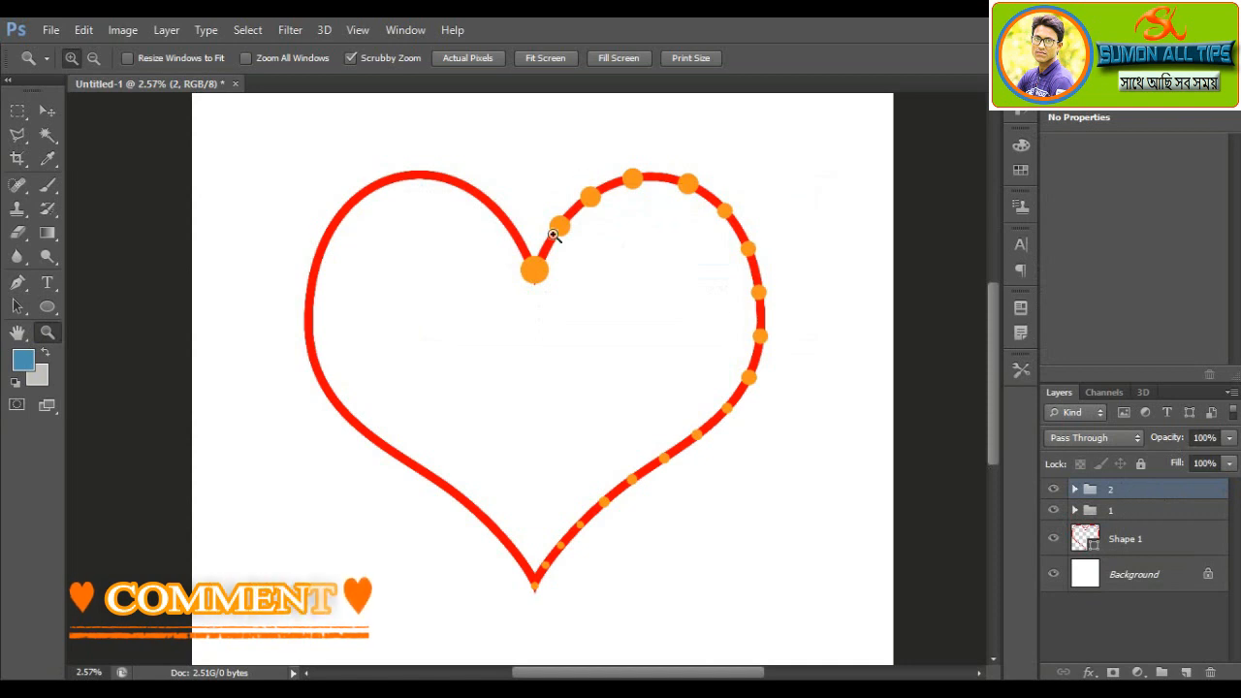
left_click(40, 112)
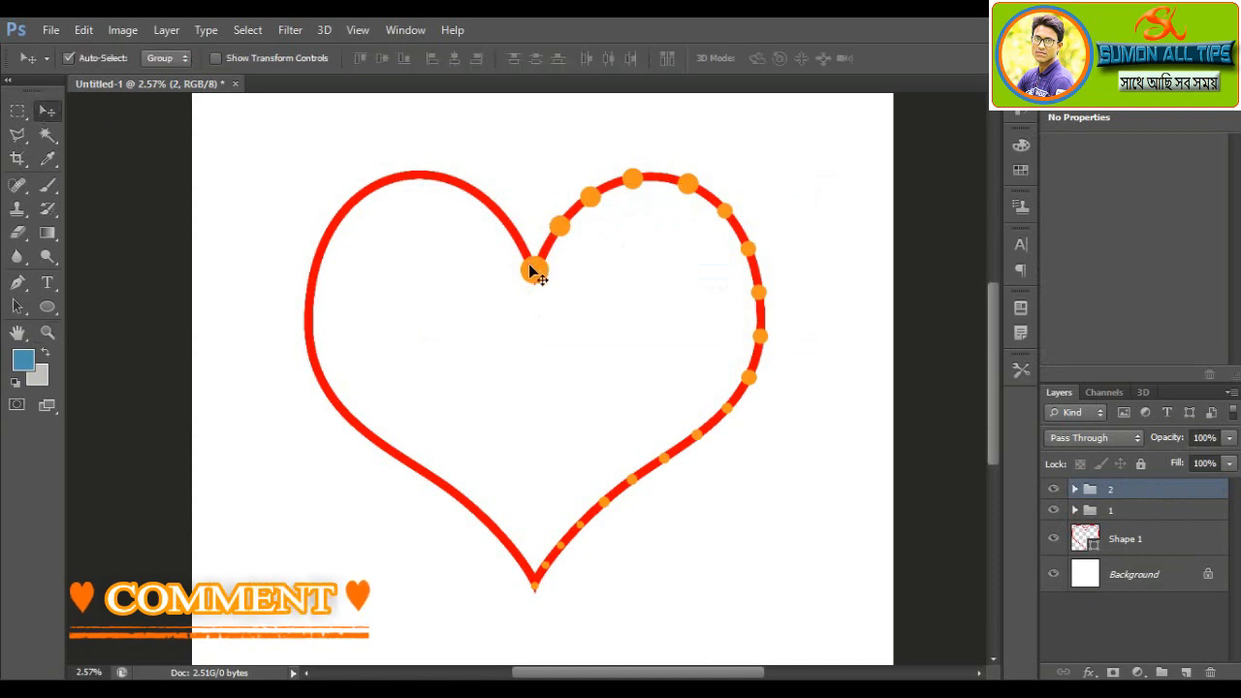
Step: Move group 2 away from group 1, flip it horizontally and place it just outside the heart's left half
left_click_drag(365, 275, 366, 272)
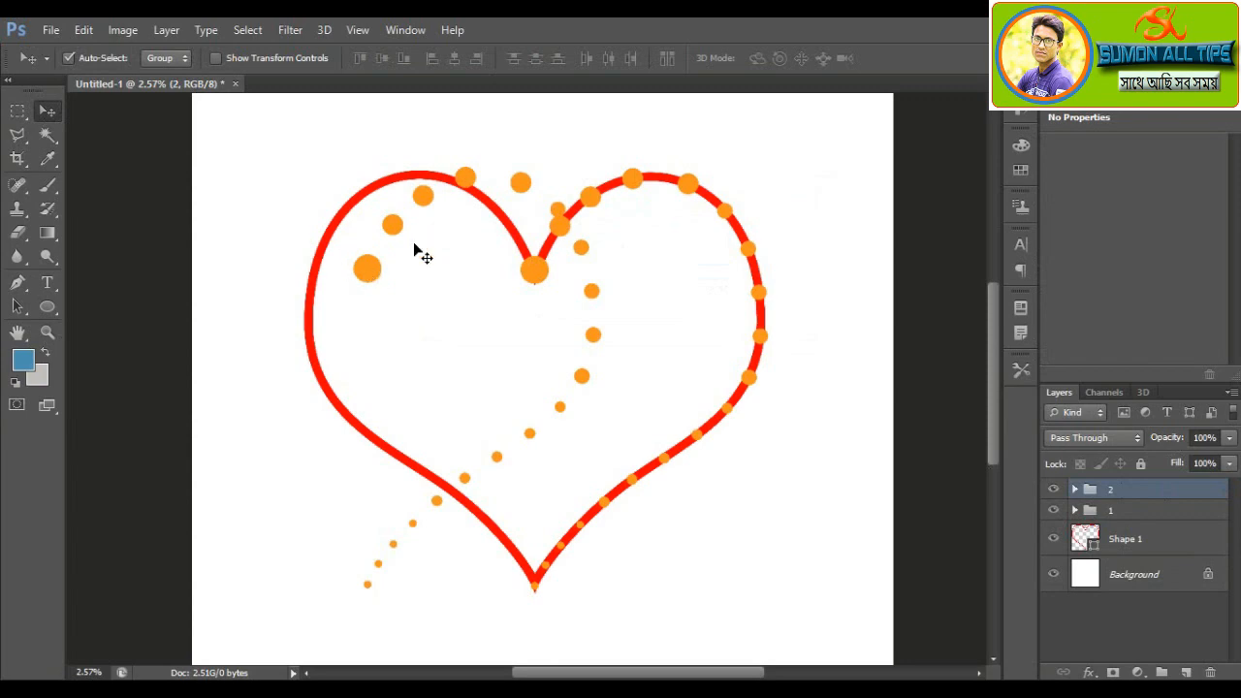
key("ctrl+t")
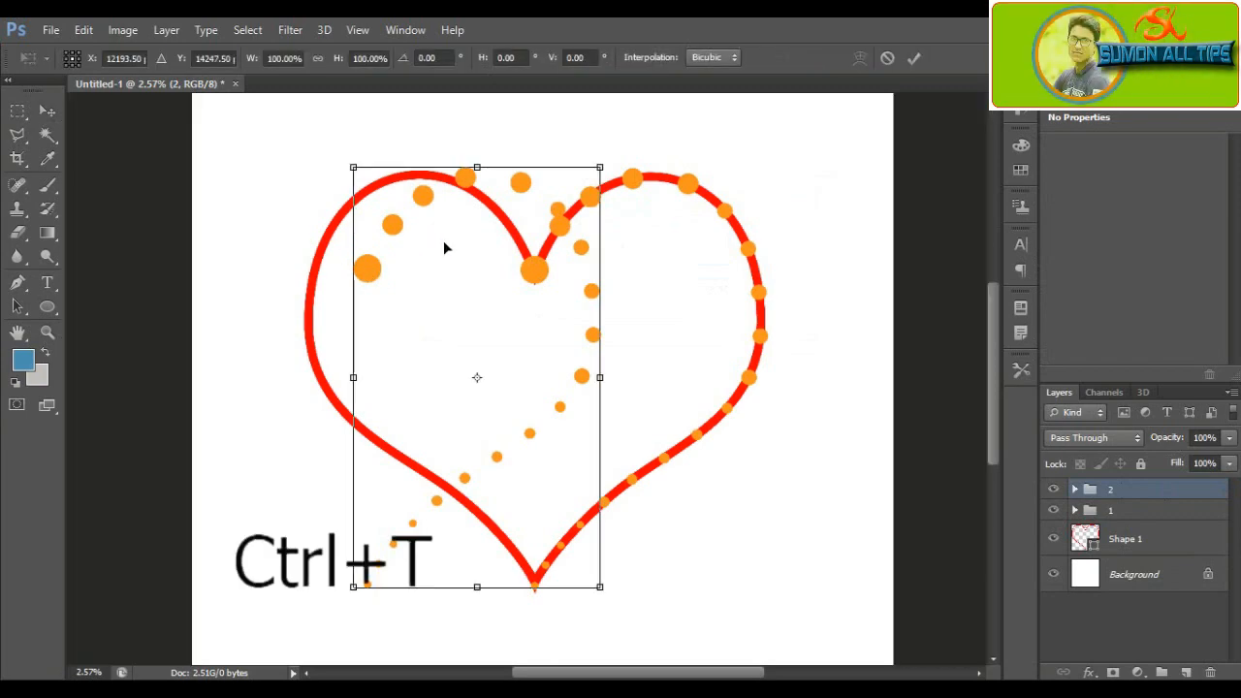
right_click(444, 243)
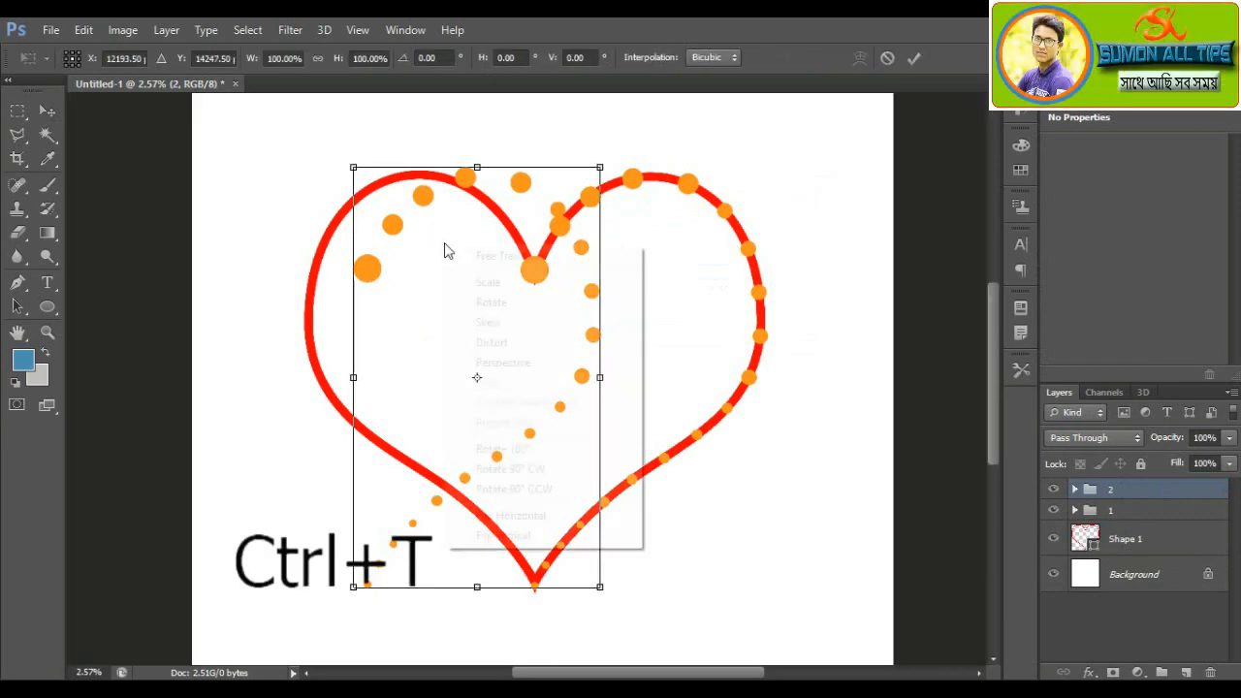
left_click(521, 526)
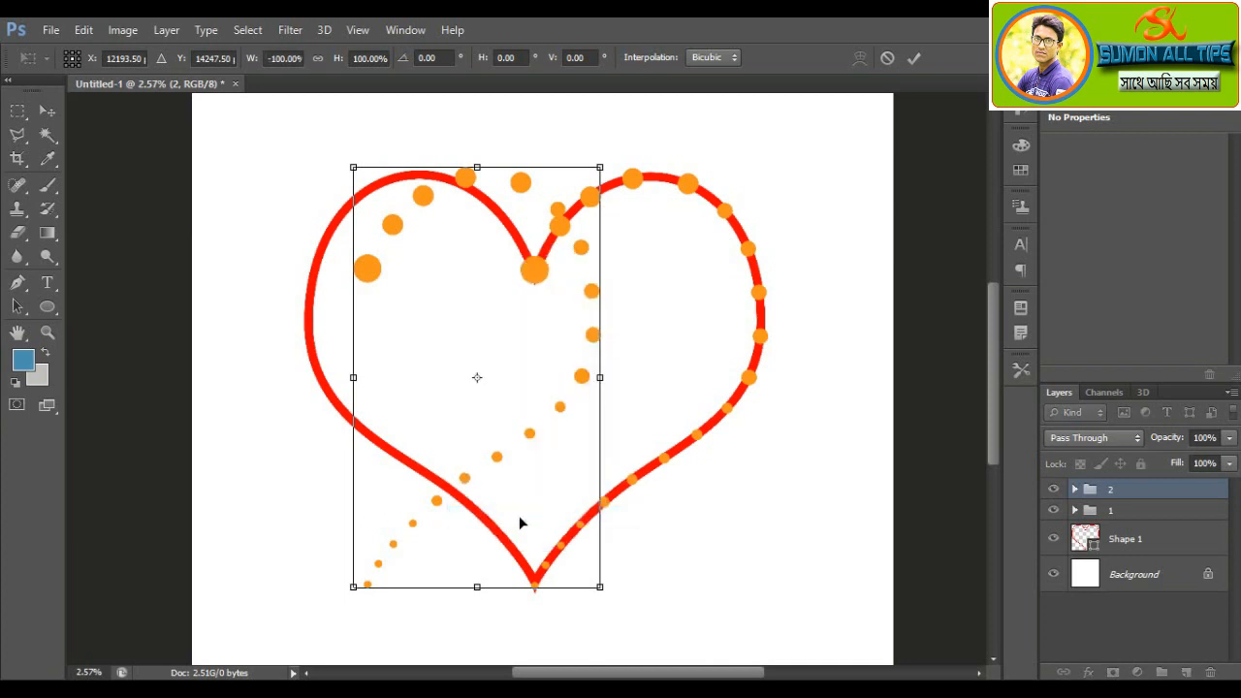
left_click_drag(588, 269, 441, 277)
key("Return")
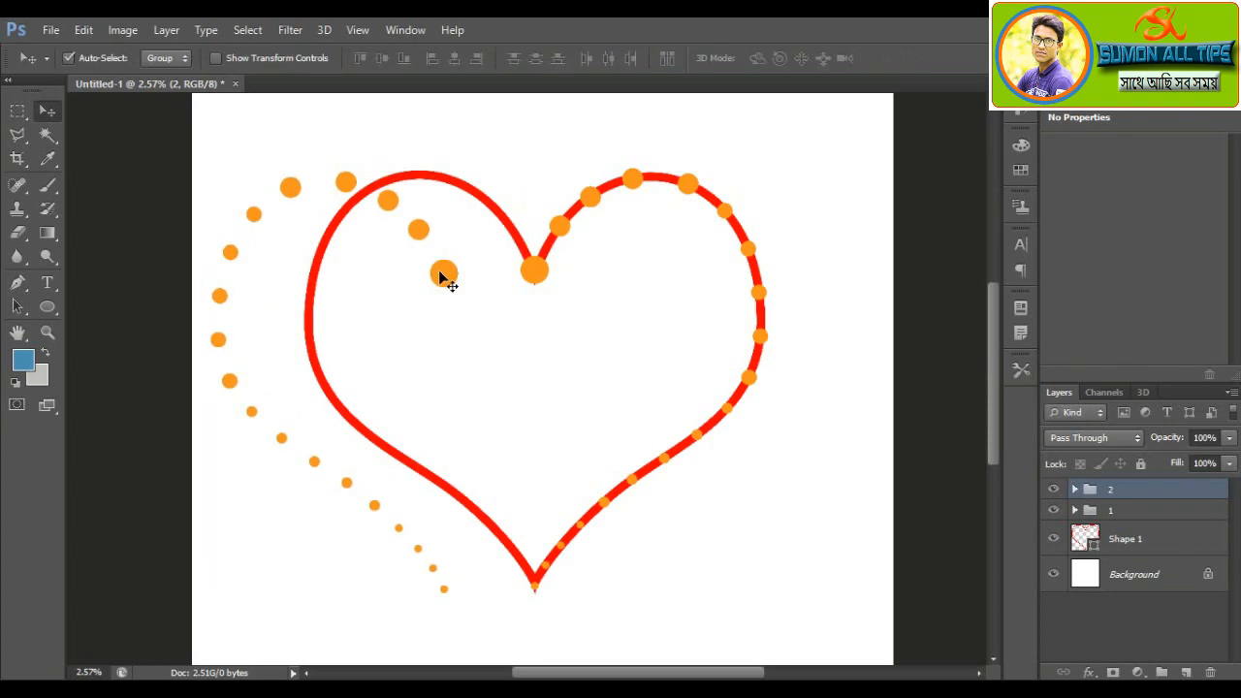
Step: Delete the layers Ellipse 1 and Ellipse 1 copy 18 from group 2, then collapse the group
left_click(1075, 489)
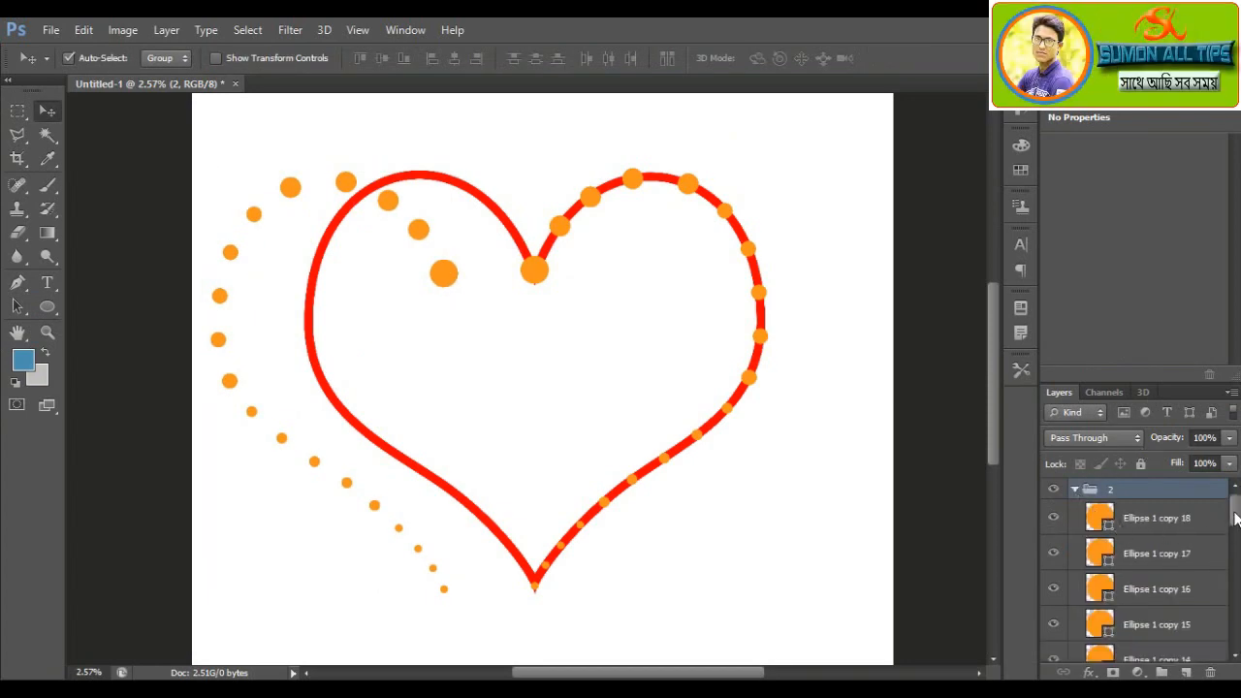
left_click_drag(1234, 519, 1231, 637)
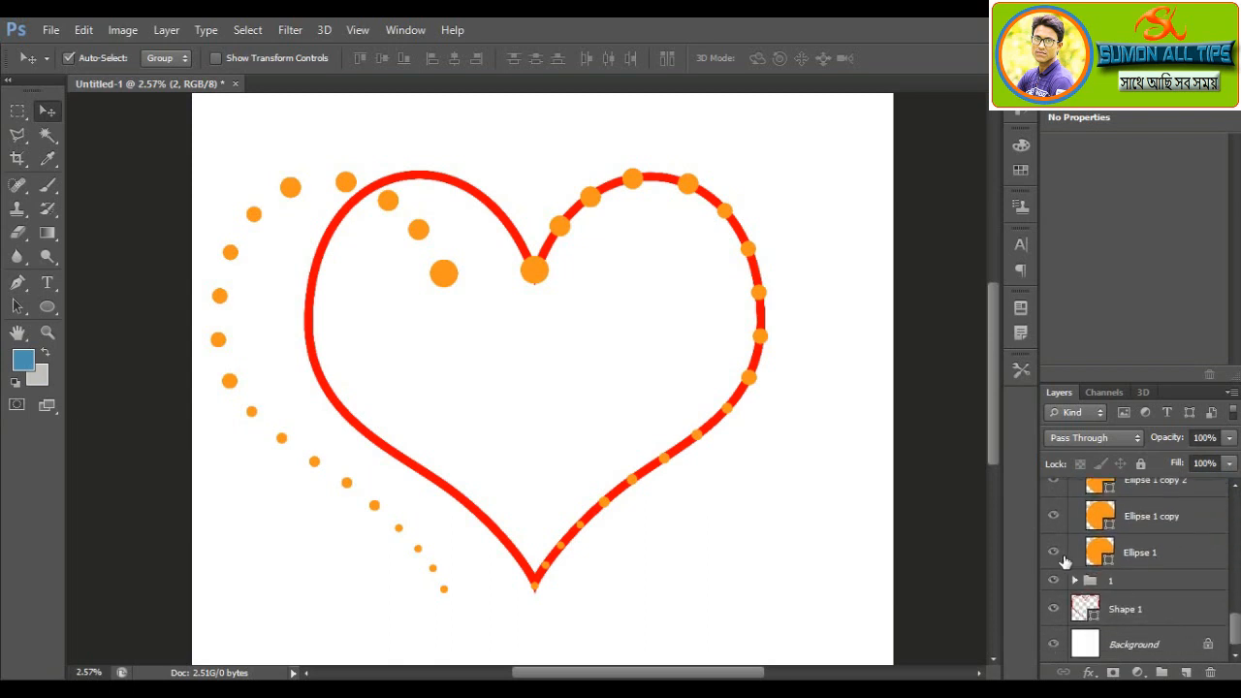
key("Delete")
left_click(1054, 553)
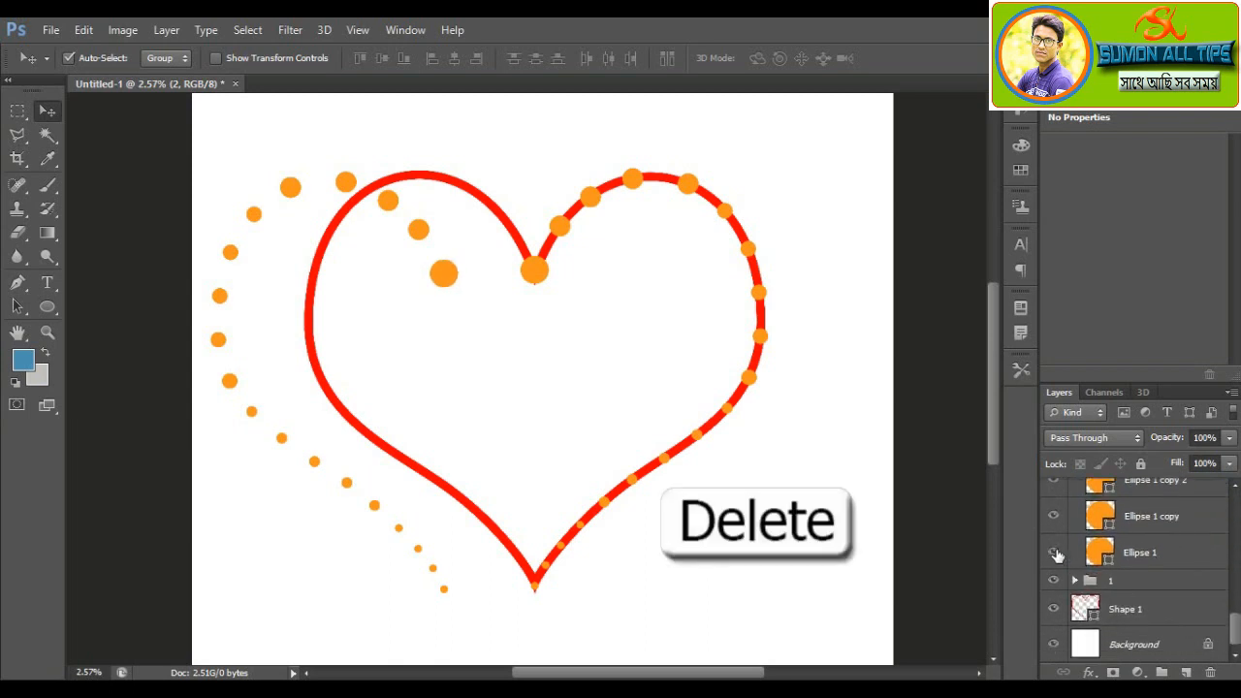
left_click_drag(1138, 554, 1211, 672)
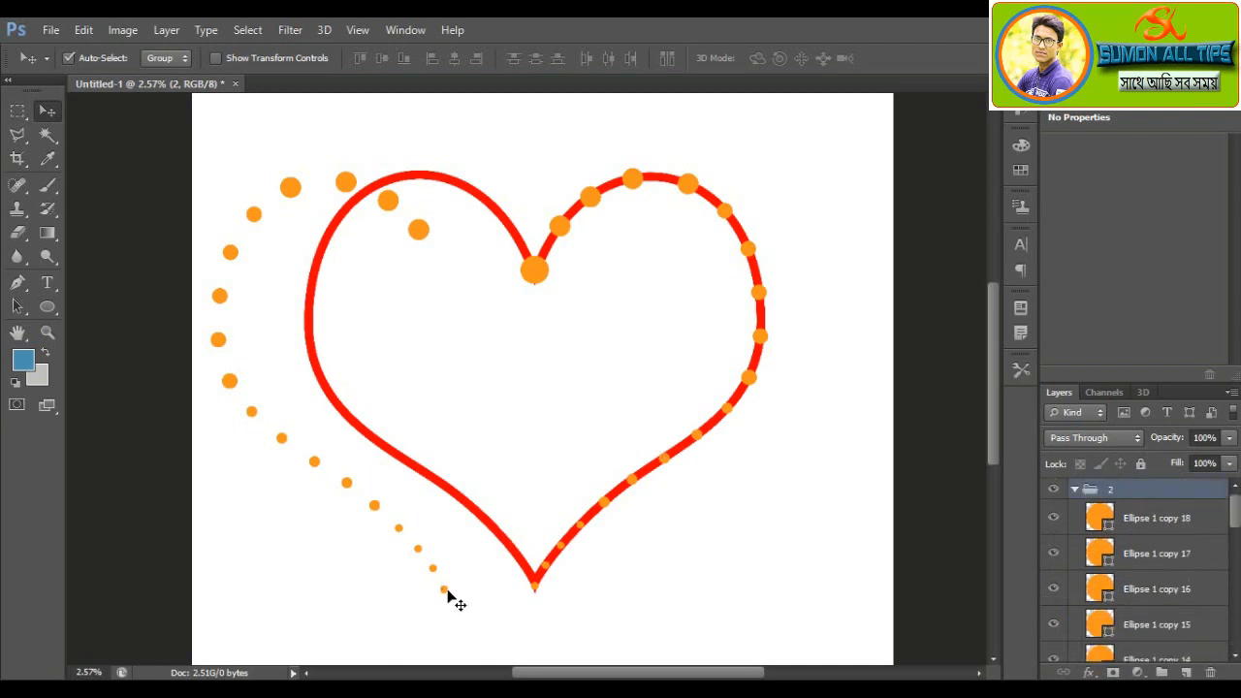
left_click(1059, 518)
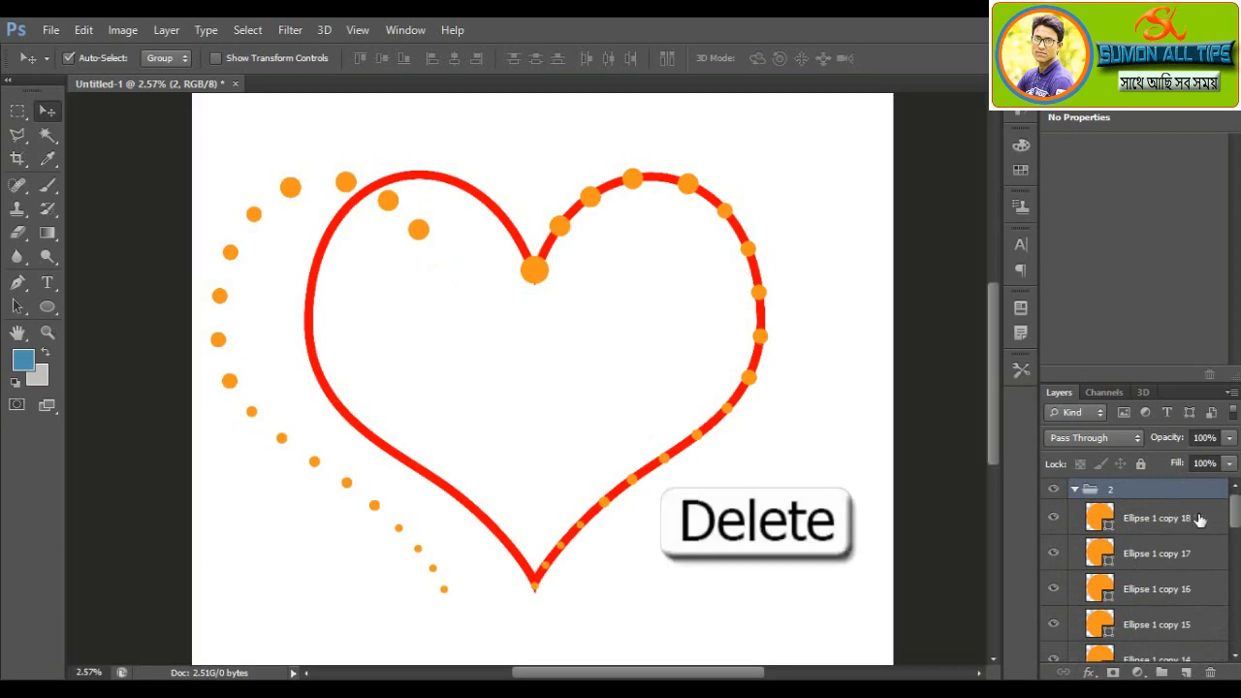
left_click_drag(1205, 518, 1209, 672)
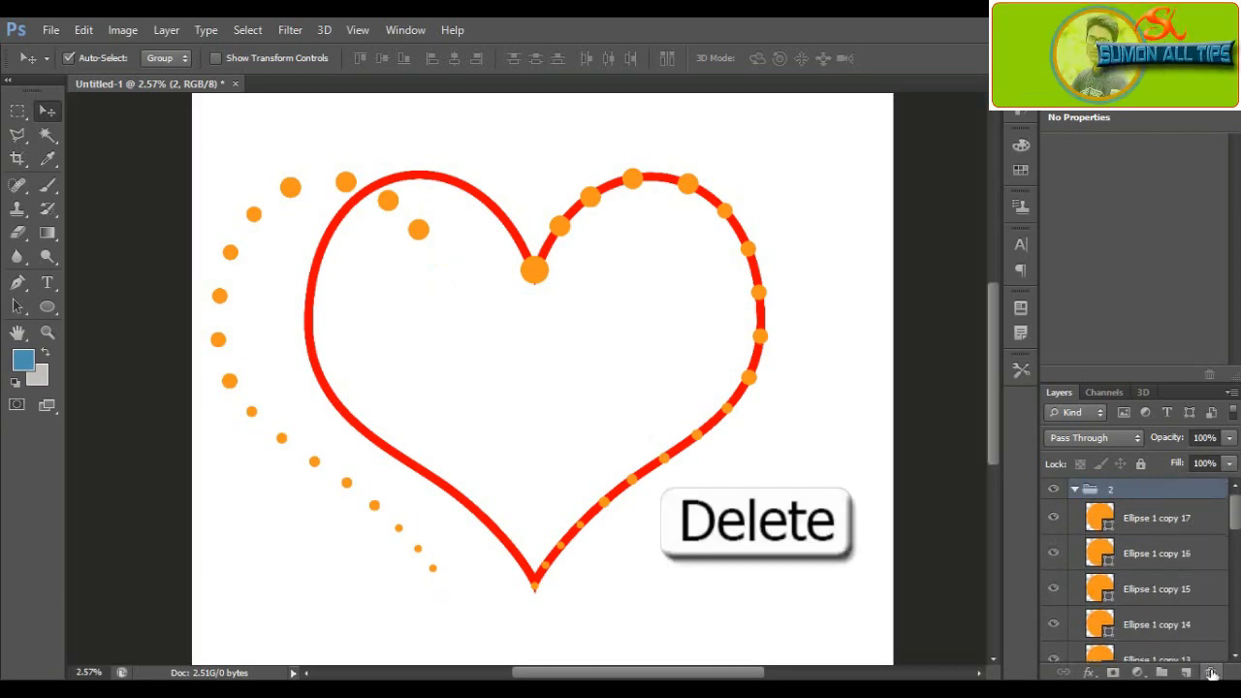
left_click(1074, 489)
Step: Move group 2 onto the heart's left outline and nudge it left and up until its circles mirror the right half
left_click_drag(407, 224, 503, 233)
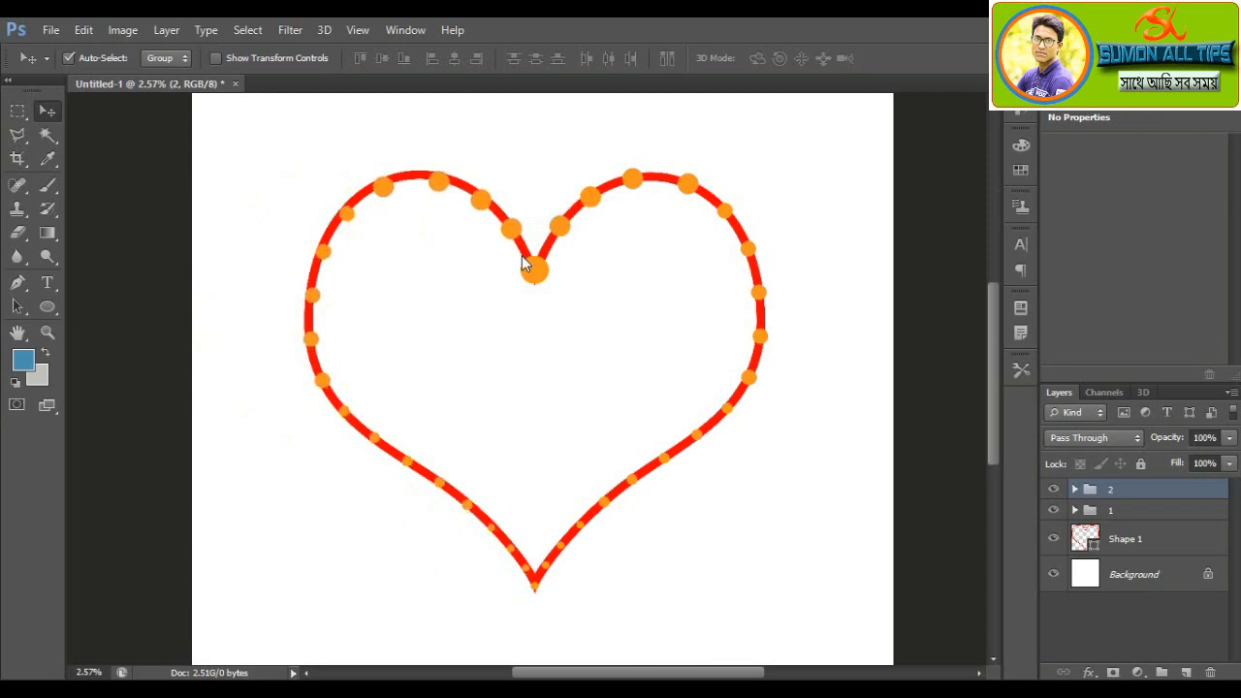
key("Left")
key("Left")
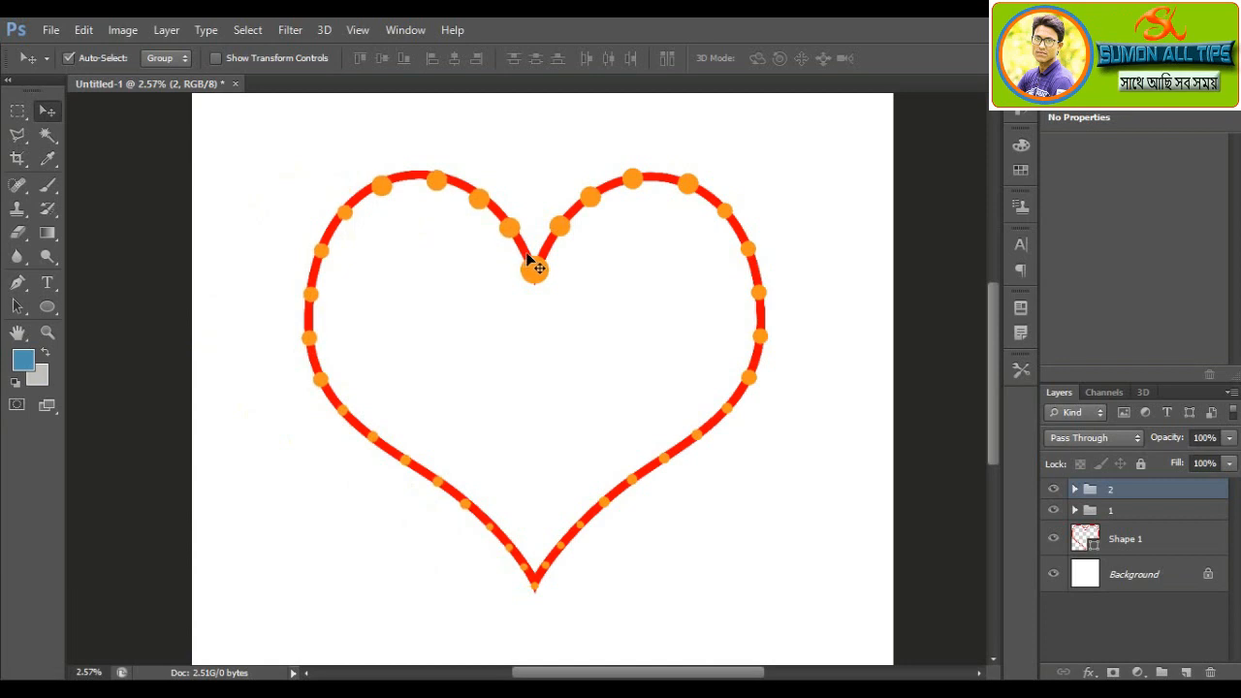
key("Left")
key("Up")
key("Up")
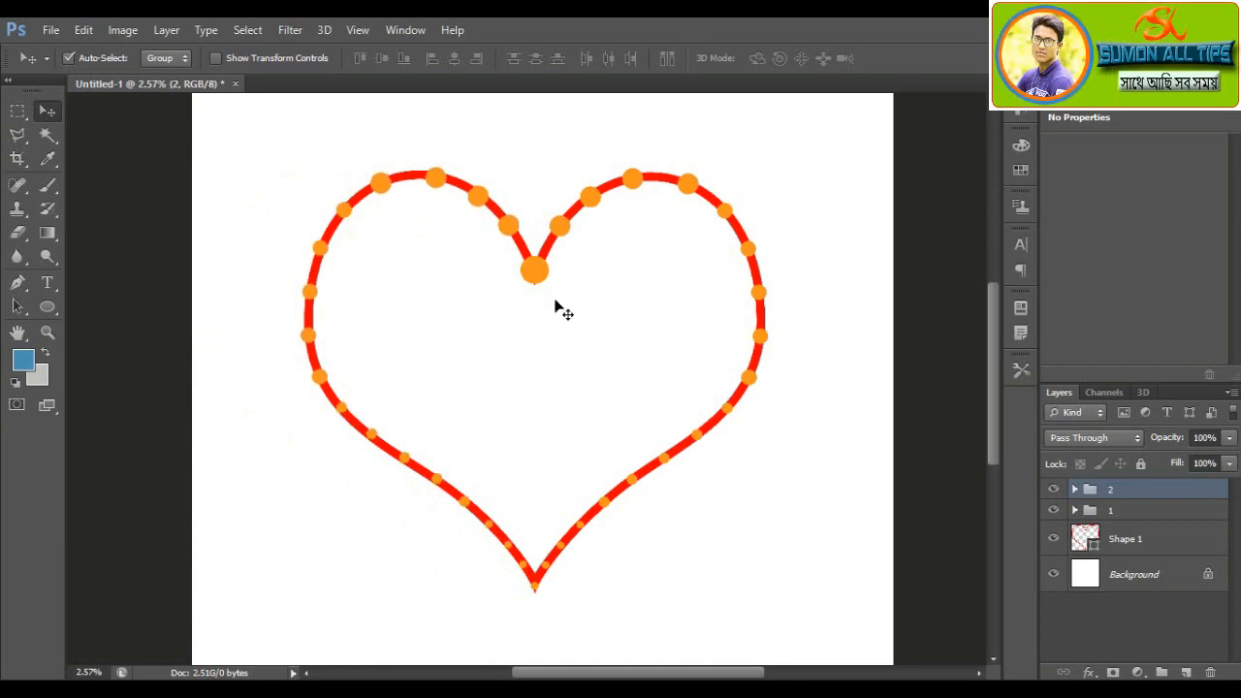
Step: Delete the red heart outline layer Shape 1, keeping only the two circle groups over the background
left_click(1139, 514, "shift")
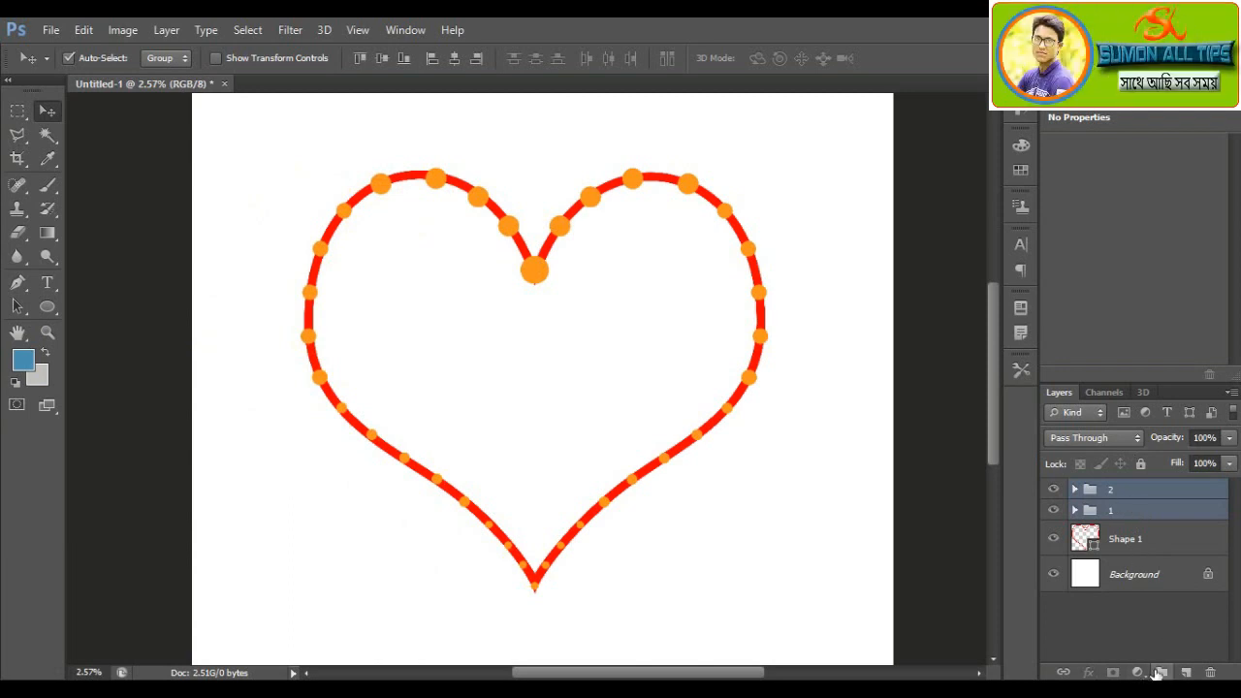
mouse_move(1136, 496)
left_mouse_down()
mouse_move(1151, 673)
mouse_move(1132, 490)
left_mouse_up()
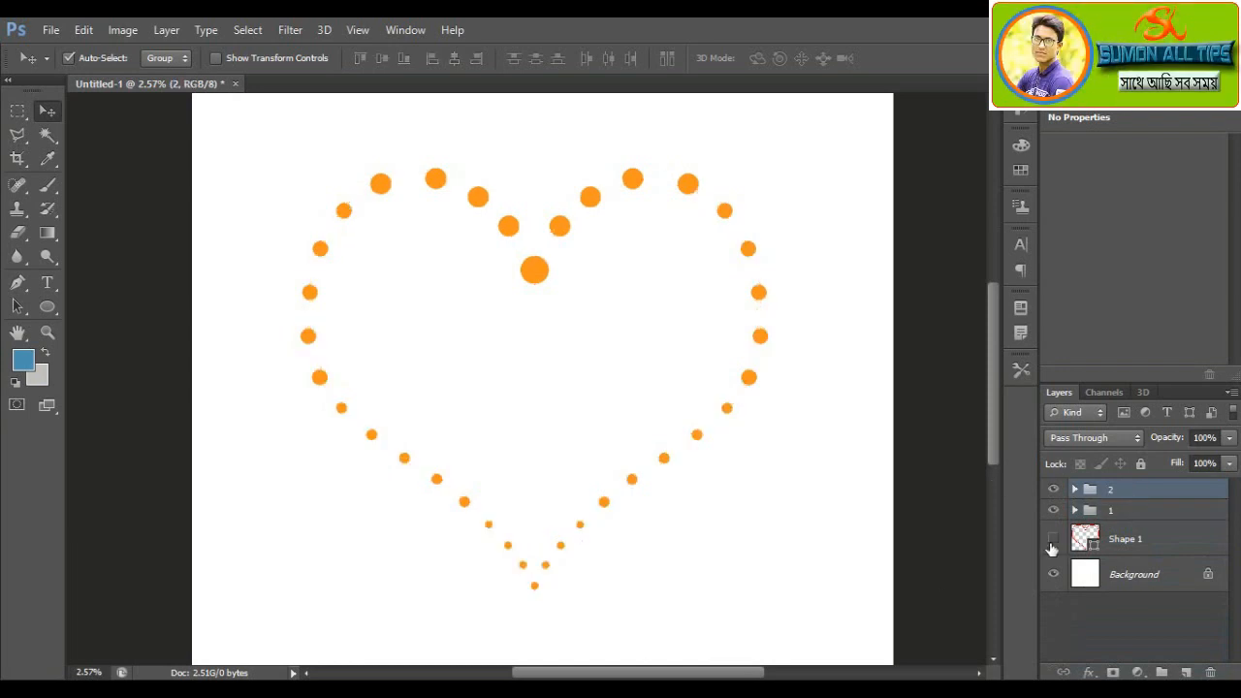
left_click_drag(1130, 544, 1210, 670)
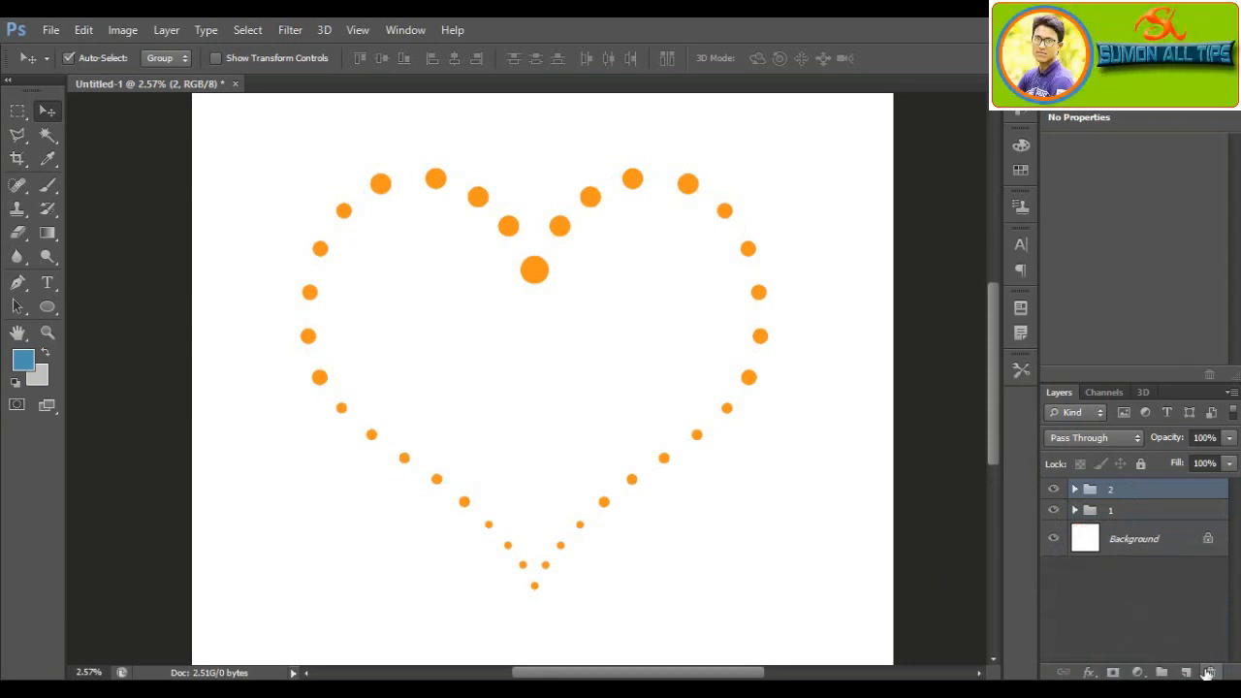
Step: Save the document as Untitled-1.psd and add the text LOVE inside the heart
left_click(396, 274)
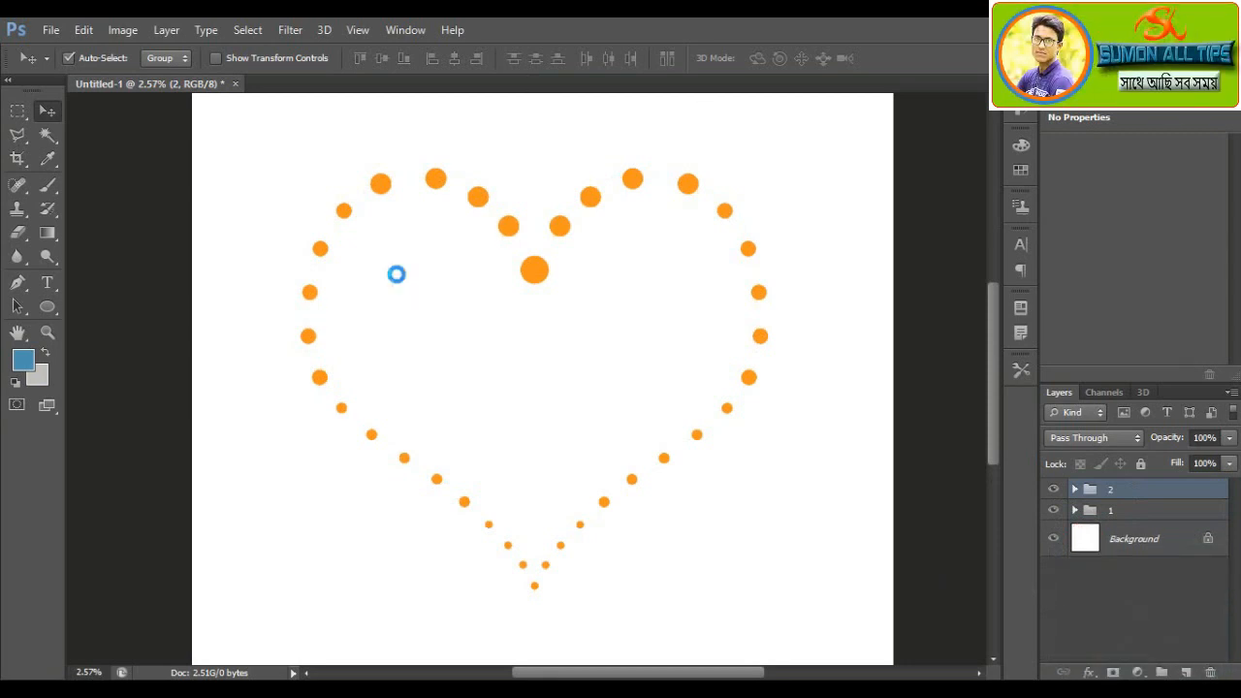
left_click(50, 283)
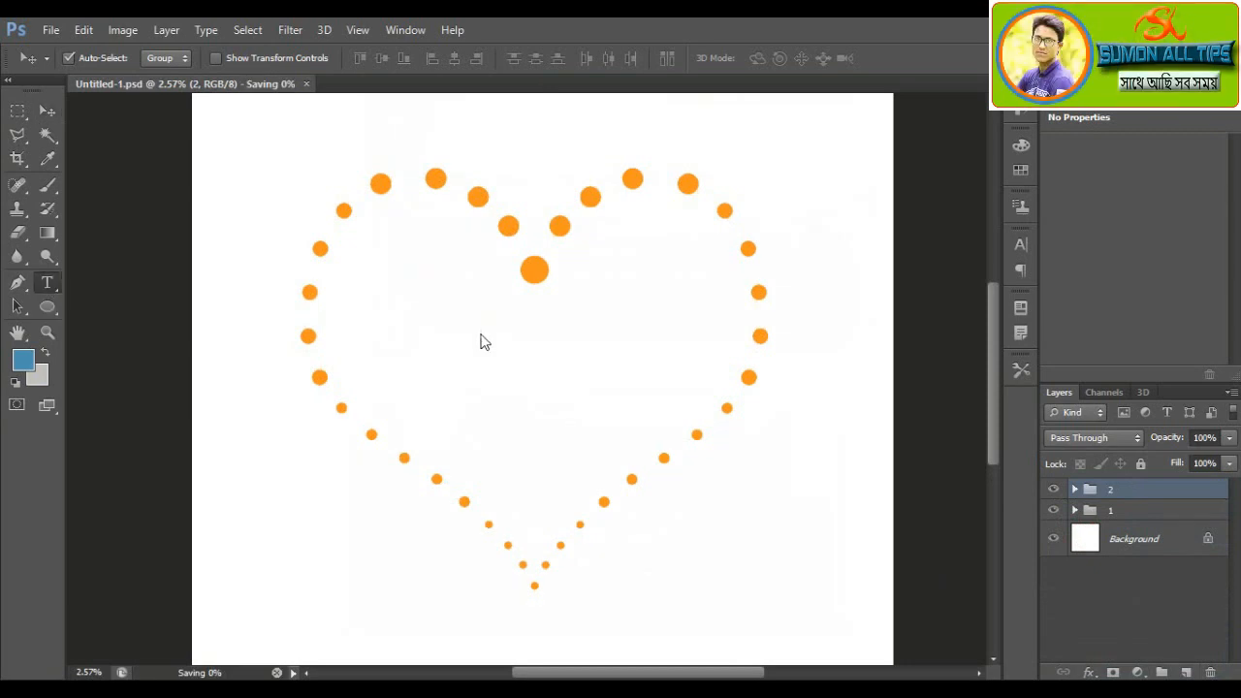
left_click(430, 346)
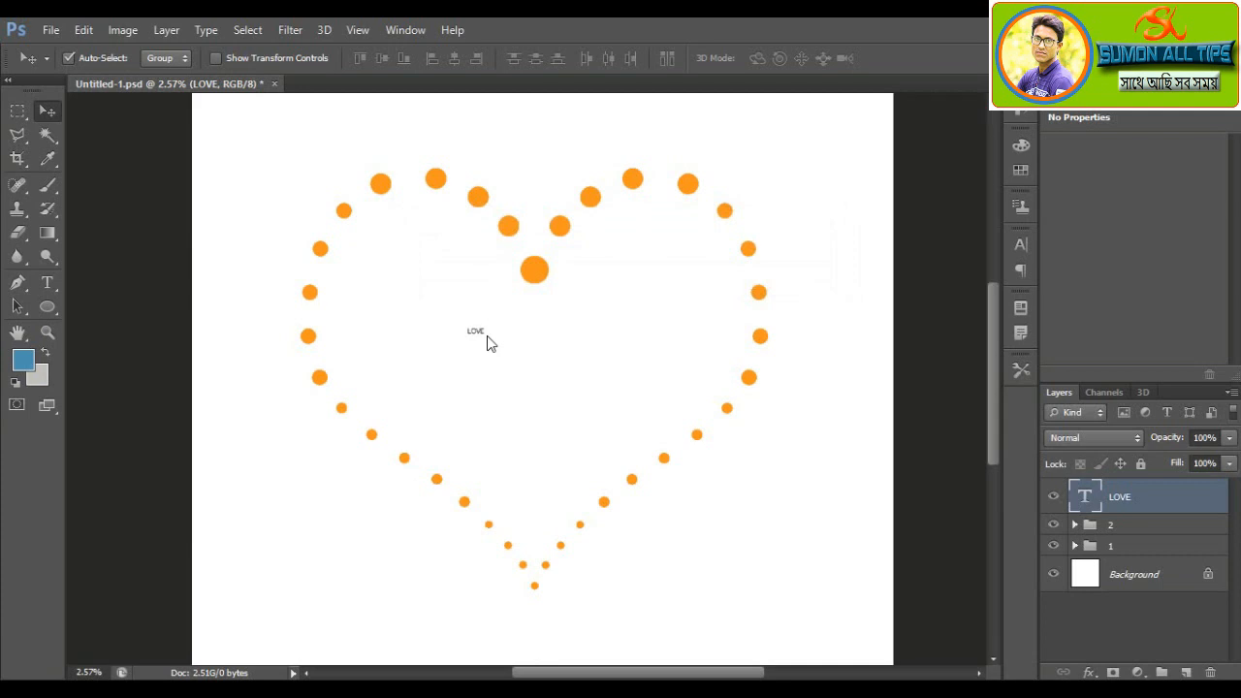
Step: Enlarge the LOVE text with Free Transform so it spans the middle of the heart
key("ctrl+t")
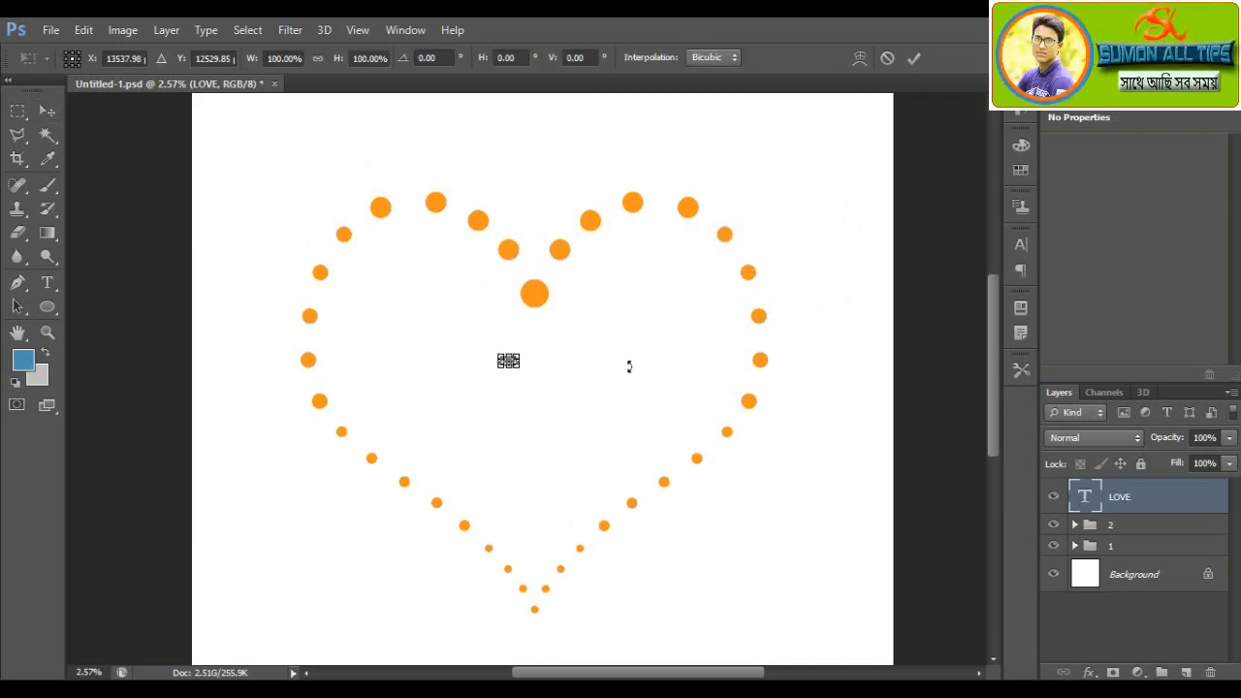
left_click_drag(524, 369, 690, 426)
key("Return")
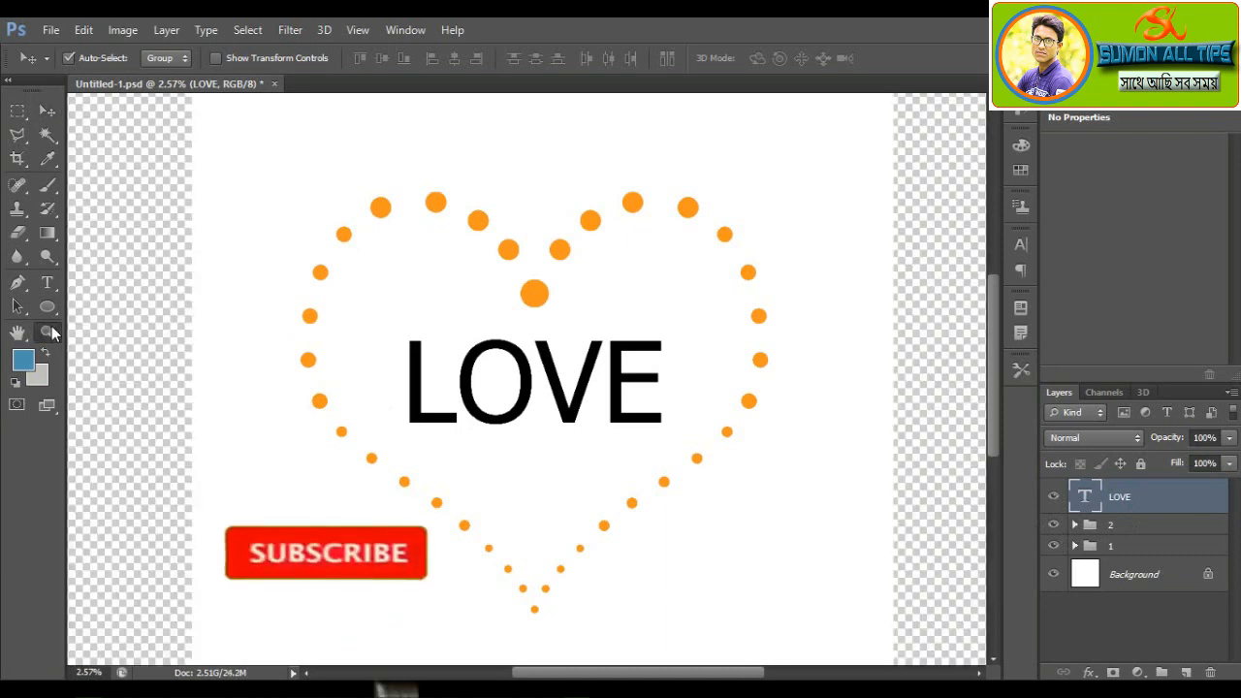
Step: Draw a small orange circle with the Ellipse tool at the top of the letter L's stem
left_click(49, 330)
left_click_drag(507, 285, 532, 324)
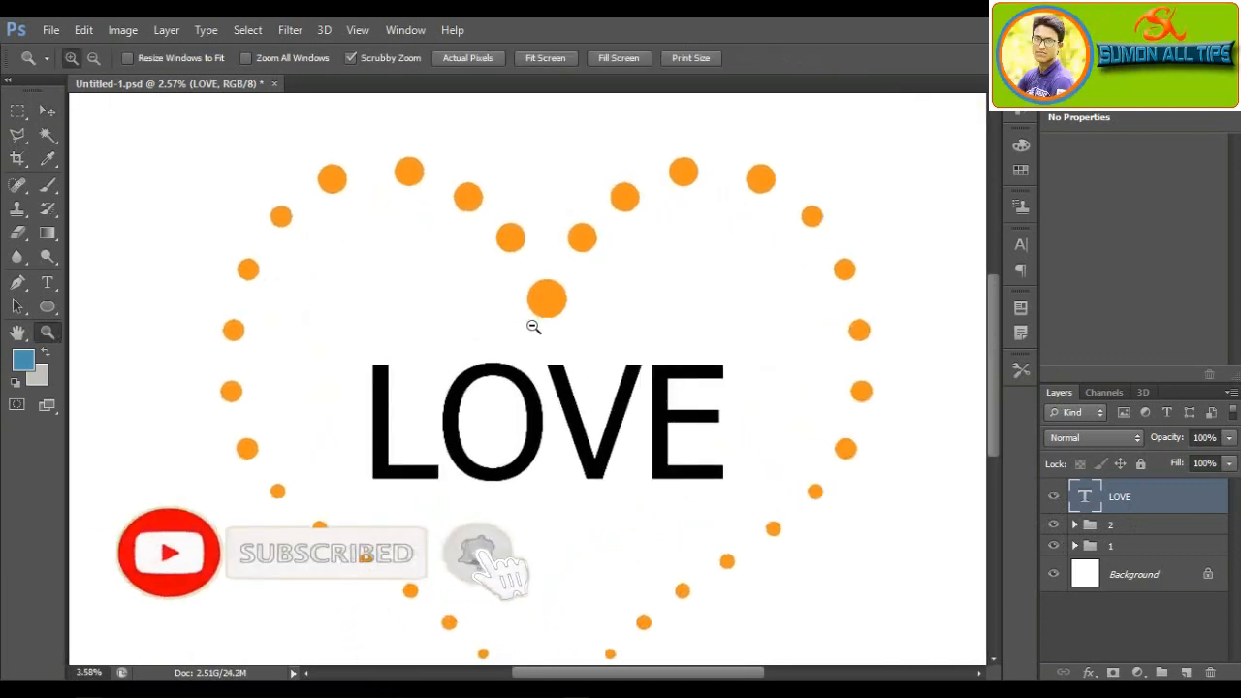
left_click(47, 113)
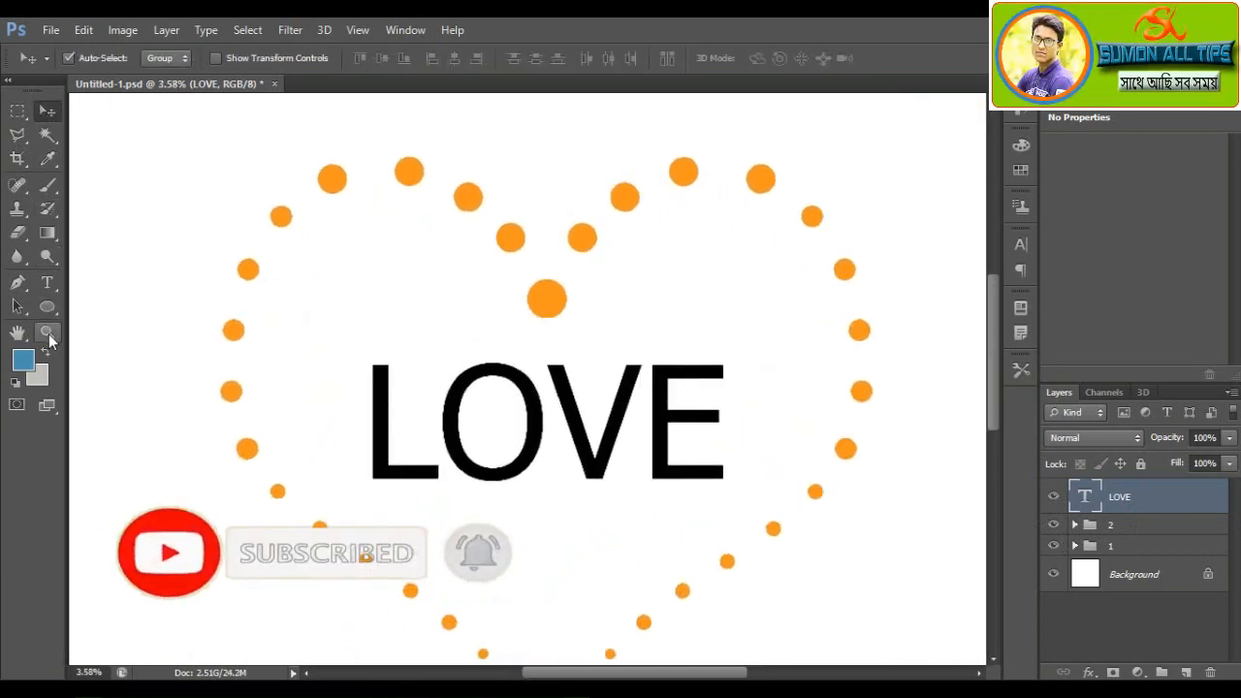
left_click(53, 308)
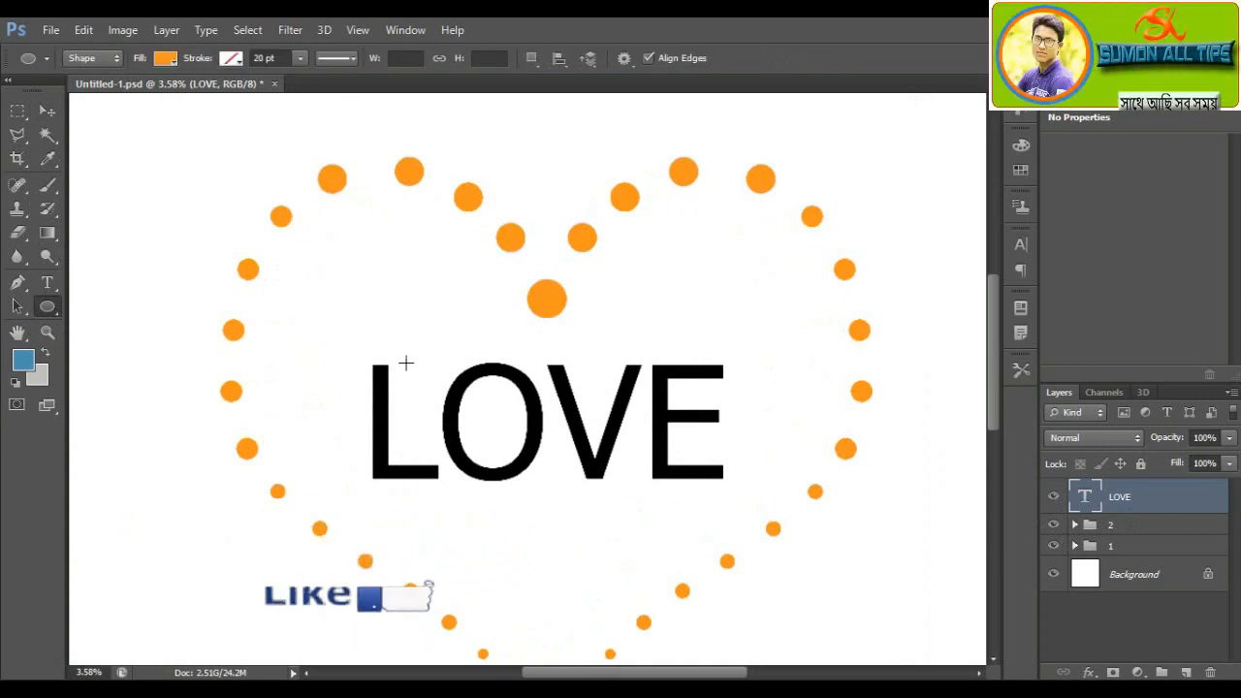
key("alt")
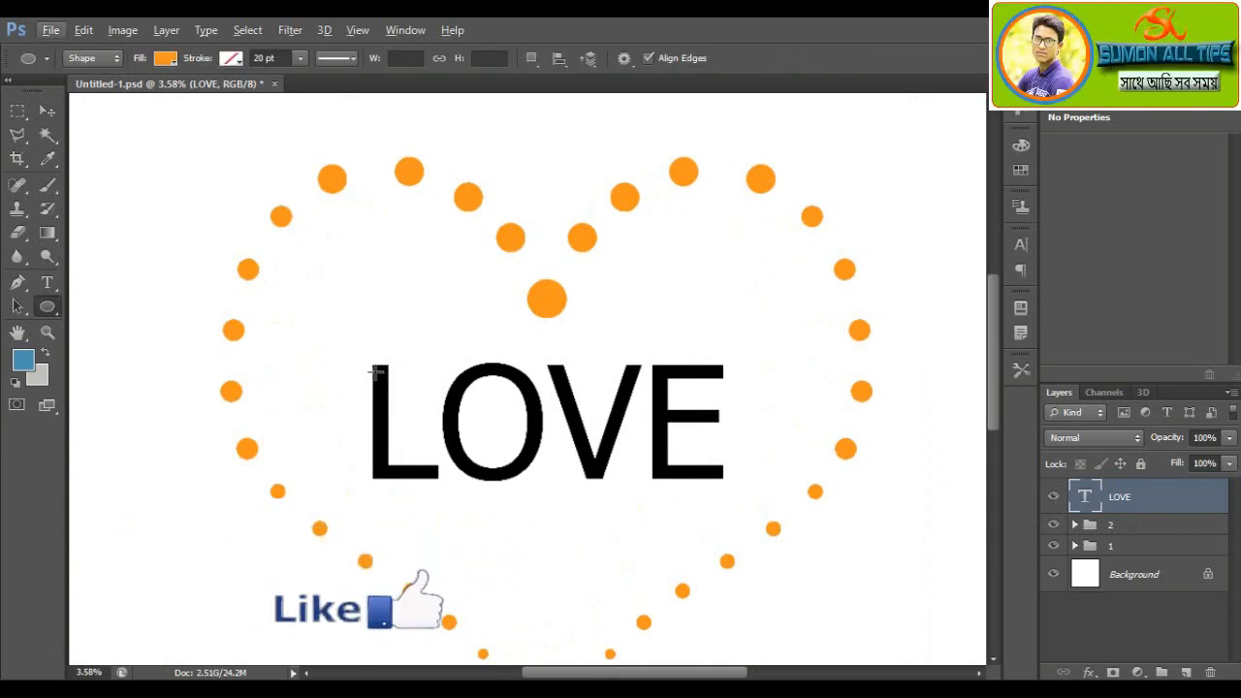
mouse_move(376, 372)
left_mouse_down()
mouse_move(394, 390)
mouse_move(385, 380)
left_mouse_up()
key("v")
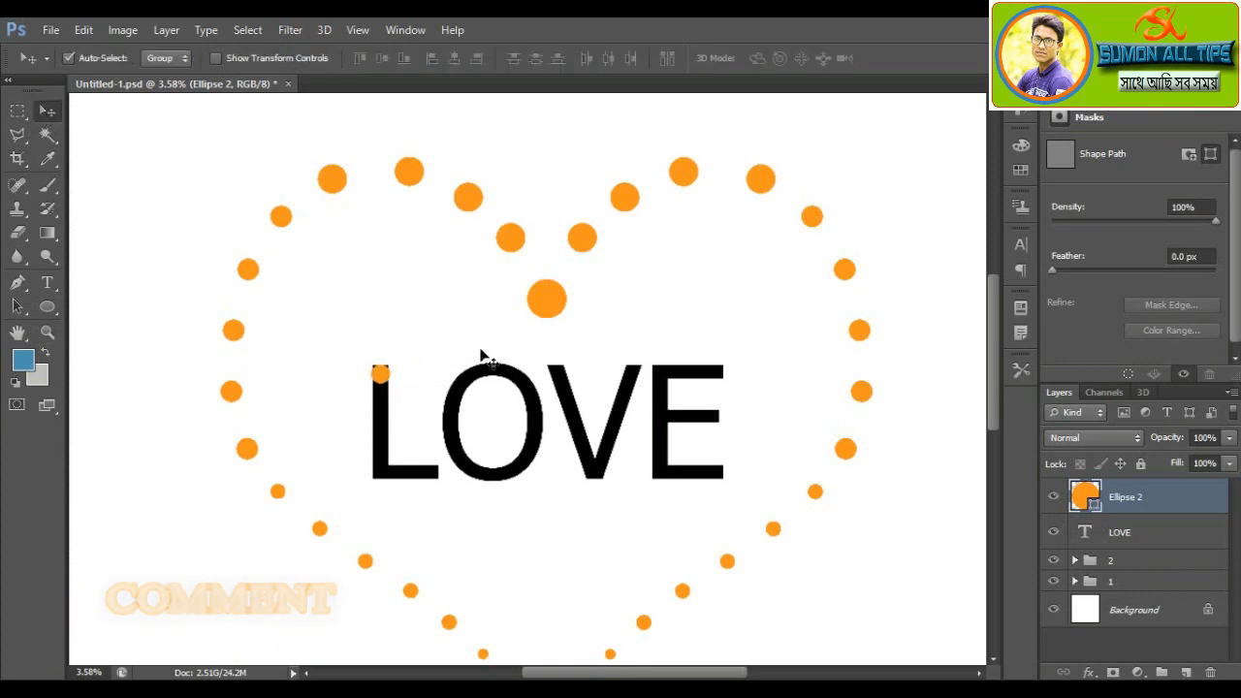
Step: Scale the small circle on the letter L to about 71.5% so it fits within the stem's width
key("ctrl+t")
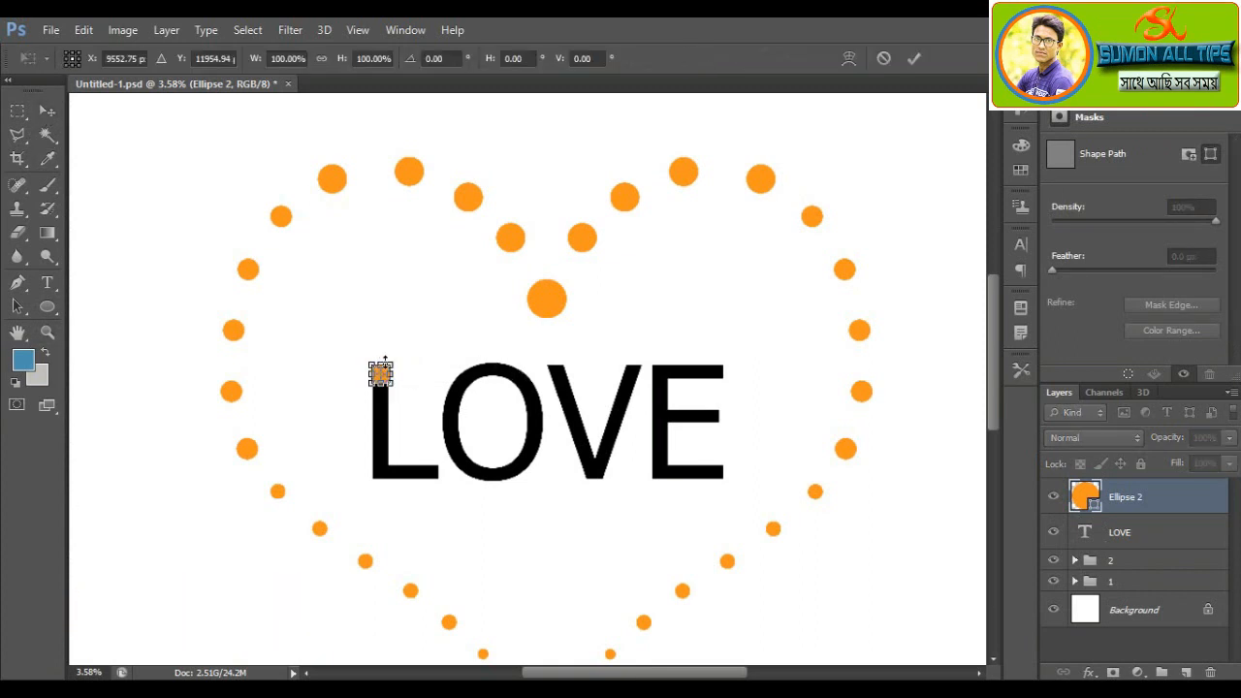
left_click_drag(393, 359, 379, 368)
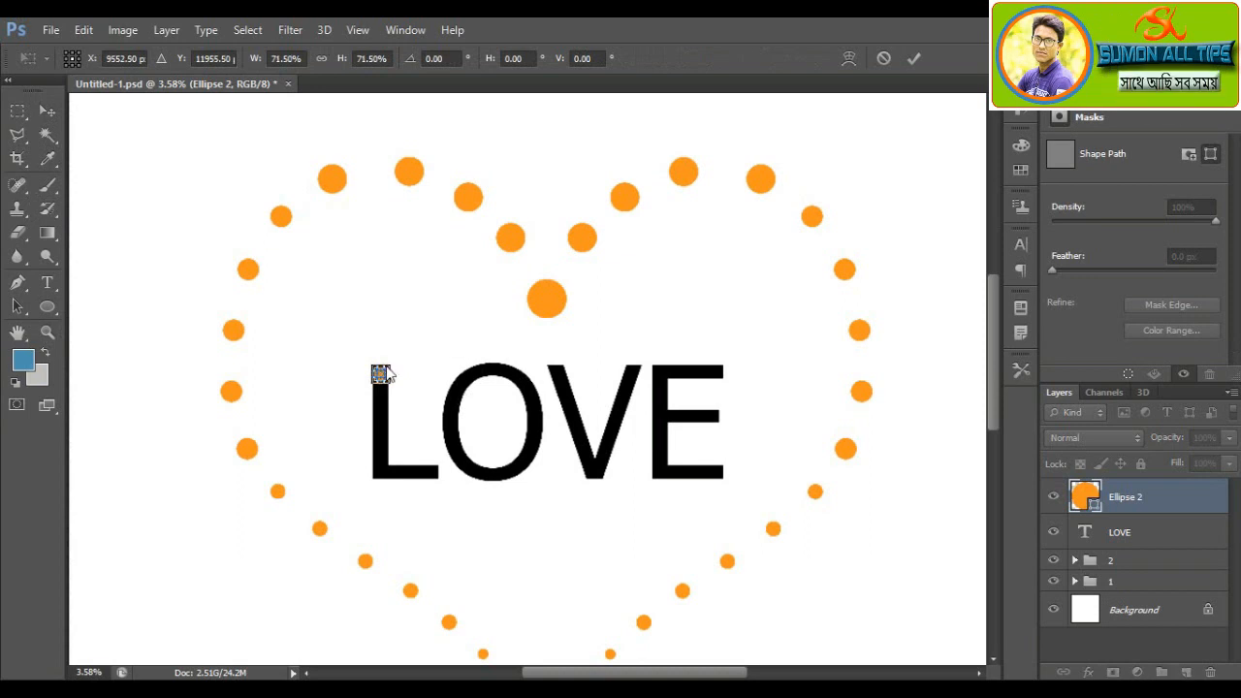
key("Return")
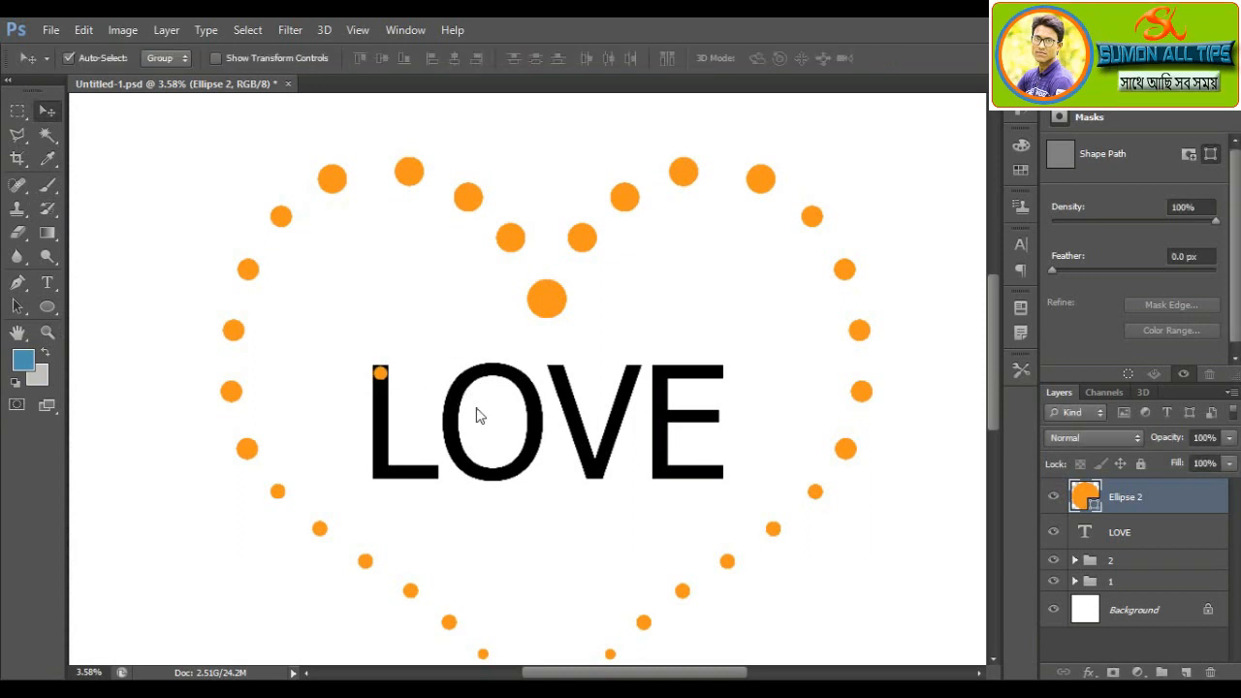
Step: Place six copies of the small orange circle down the L's stem and along its foot, undoing the surplus copy
left_click_drag(381, 379, 405, 475)
left_click(392, 433)
left_click(381, 397)
left_click(382, 454)
mouse_move(402, 473)
left_mouse_down()
mouse_move(432, 473)
mouse_move(420, 475)
left_mouse_up()
left_click(399, 472)
left_click(428, 475)
left_click_drag(399, 473, 433, 473)
left_click(384, 473)
left_click(396, 473)
left_click(423, 474)
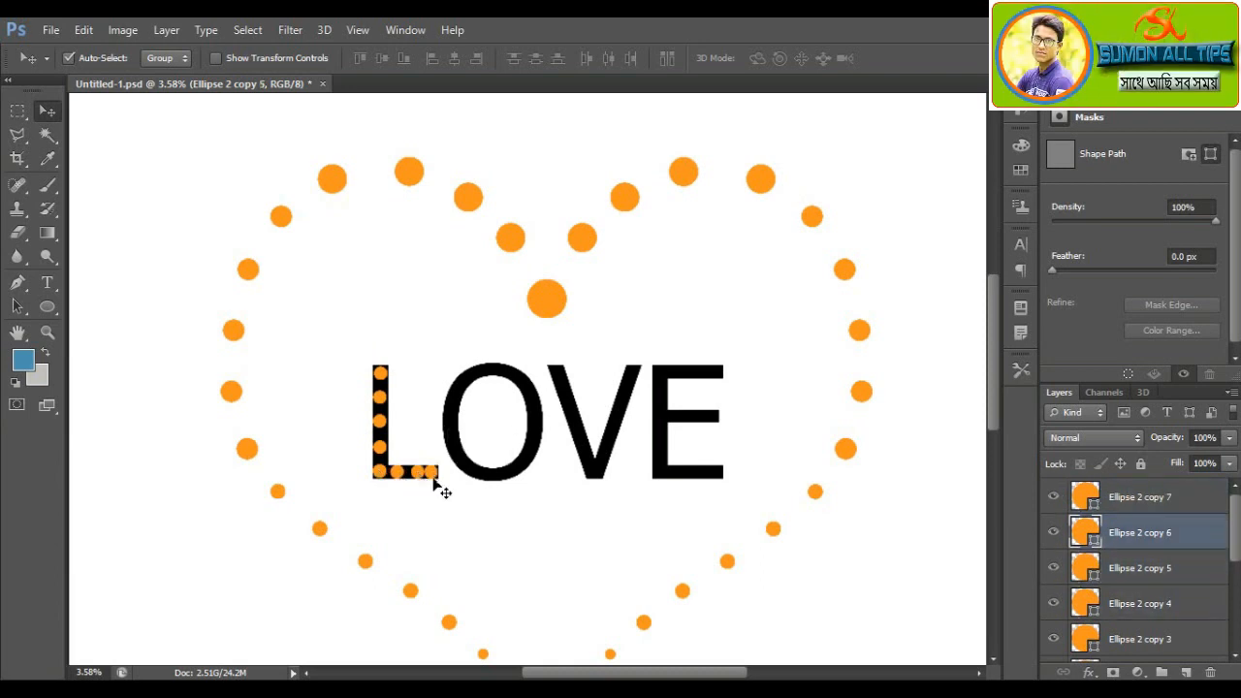
key("ctrl+z")
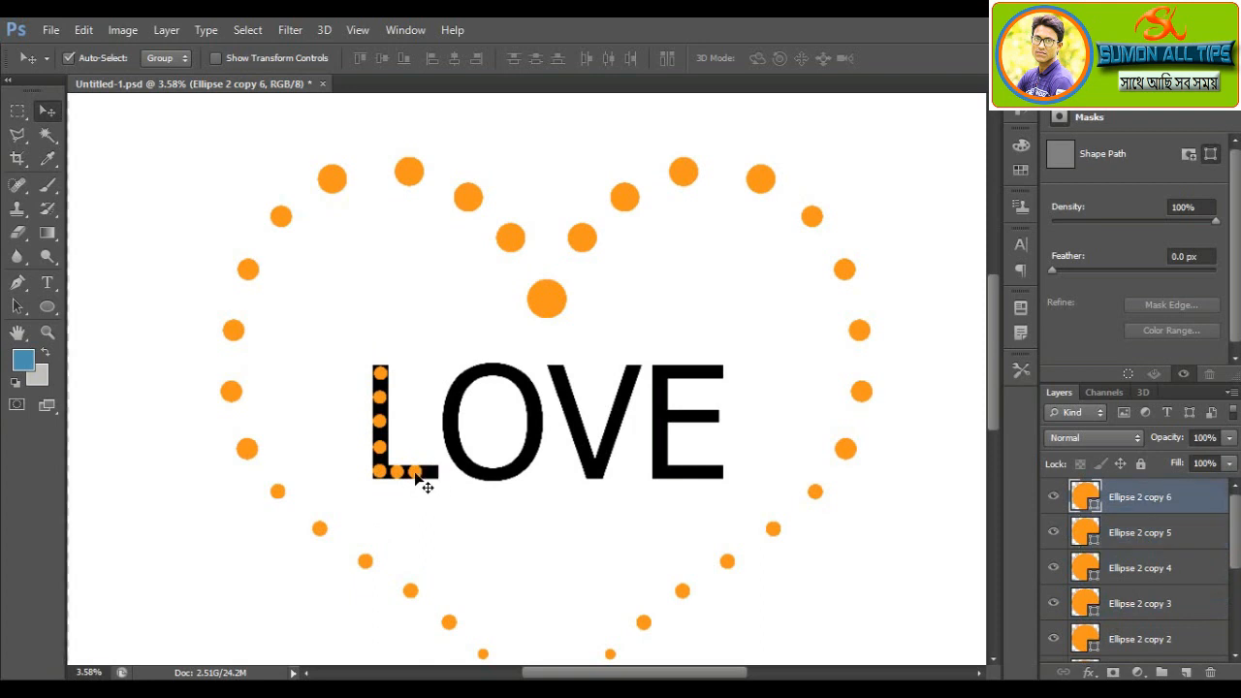
Step: Nudge the two circles on the L's foot to the right so they are evenly spaced
key("Right")
key("Right")
key("Right")
key("Right")
left_click(395, 472)
key("Right")
key("Right")
key("Right")
key("Right")
key("Right")
key("Right")
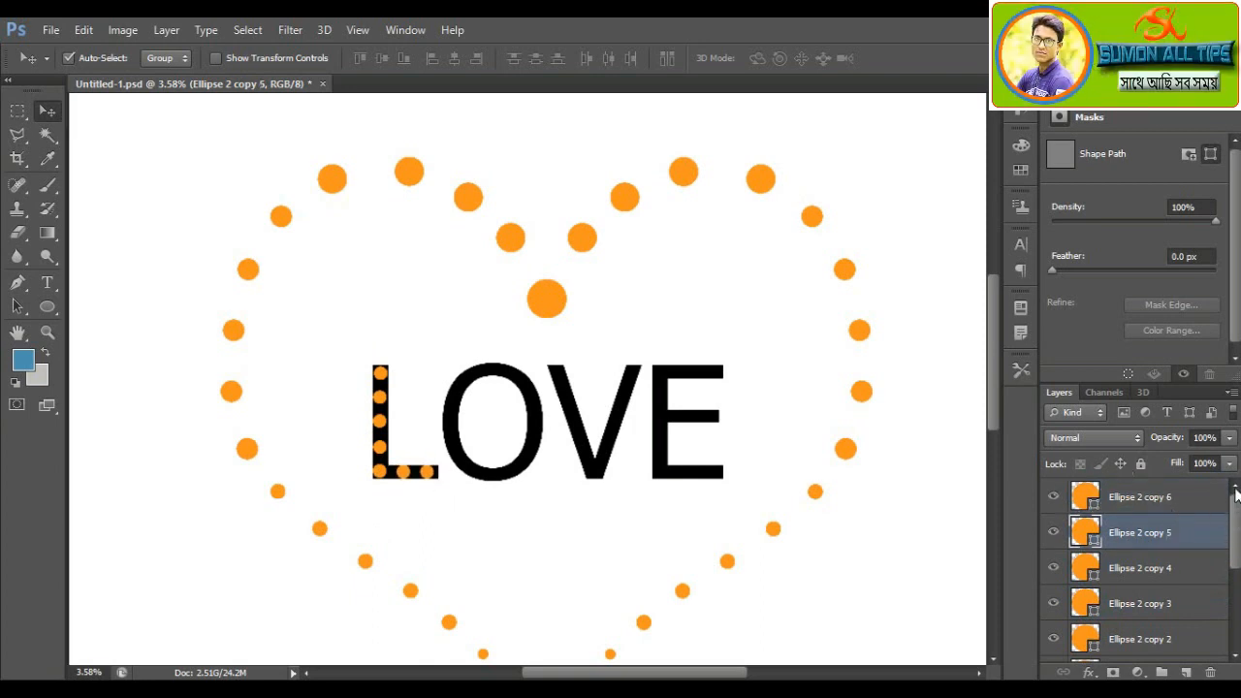
Step: Group the seven circle layers of the letter L into a group named L, leaving the LOVE text layer shown
left_click(1182, 498)
scroll(1238, 526, "down", 4)
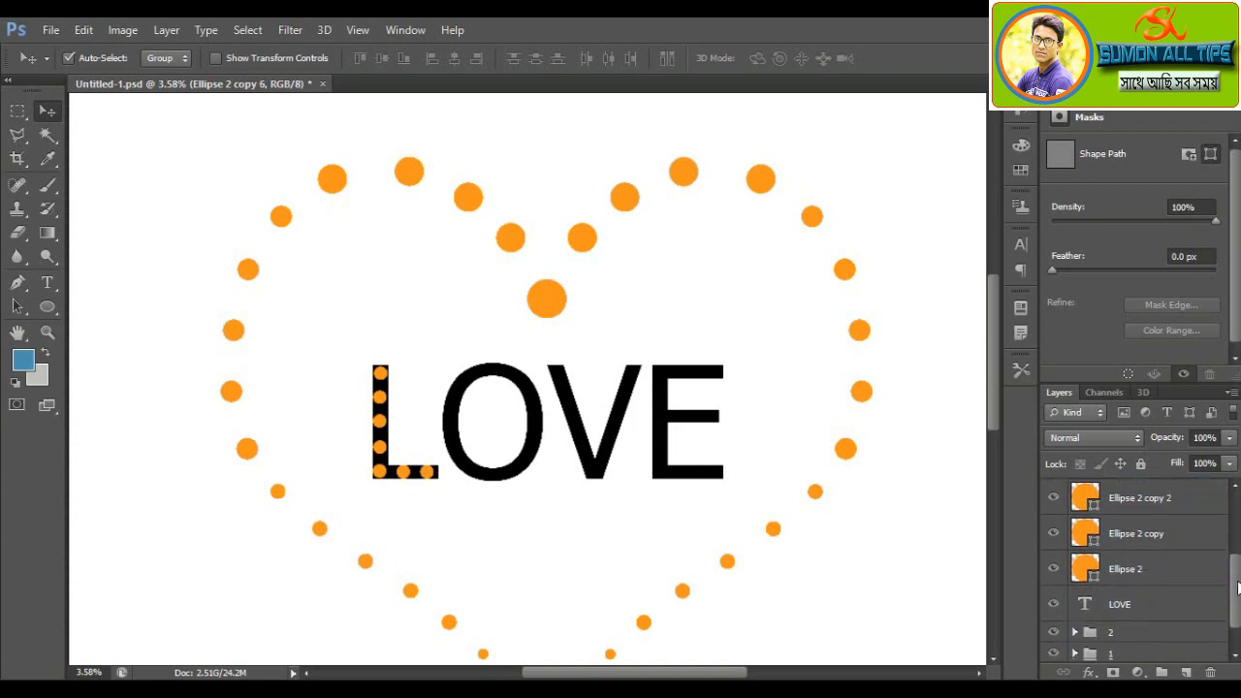
left_click(1144, 561, "shift")
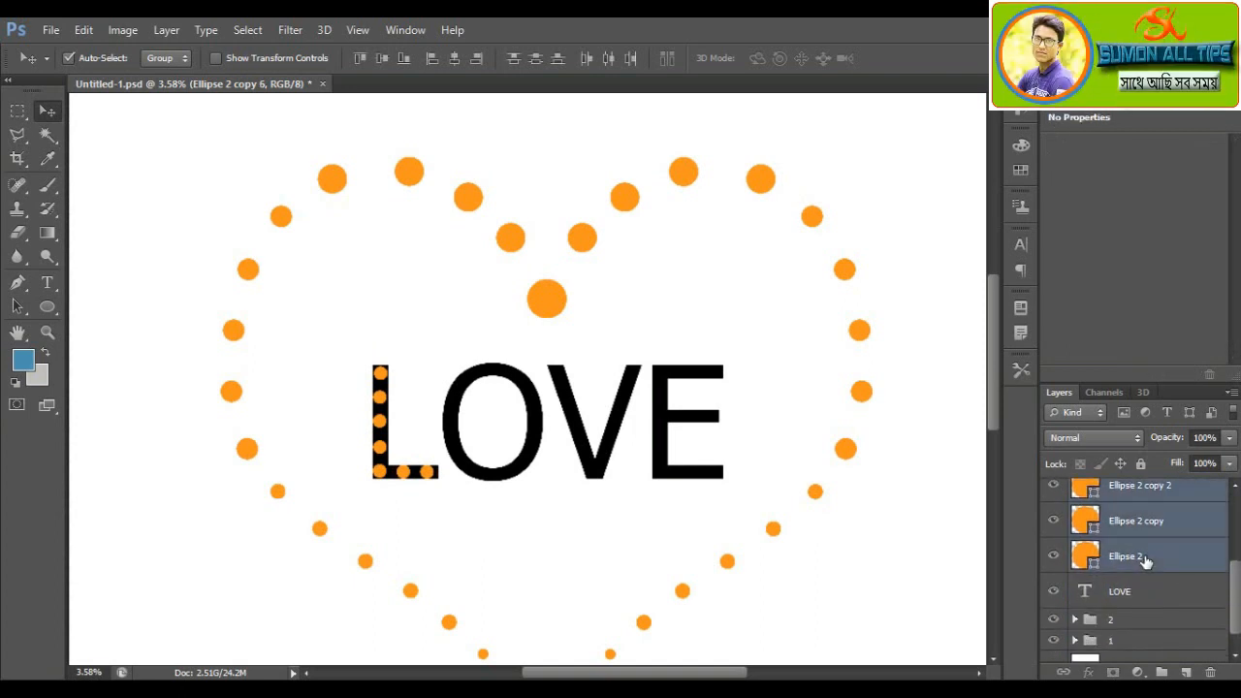
scroll(1172, 514, "up", 4)
left_click_drag(1174, 513, 1165, 672)
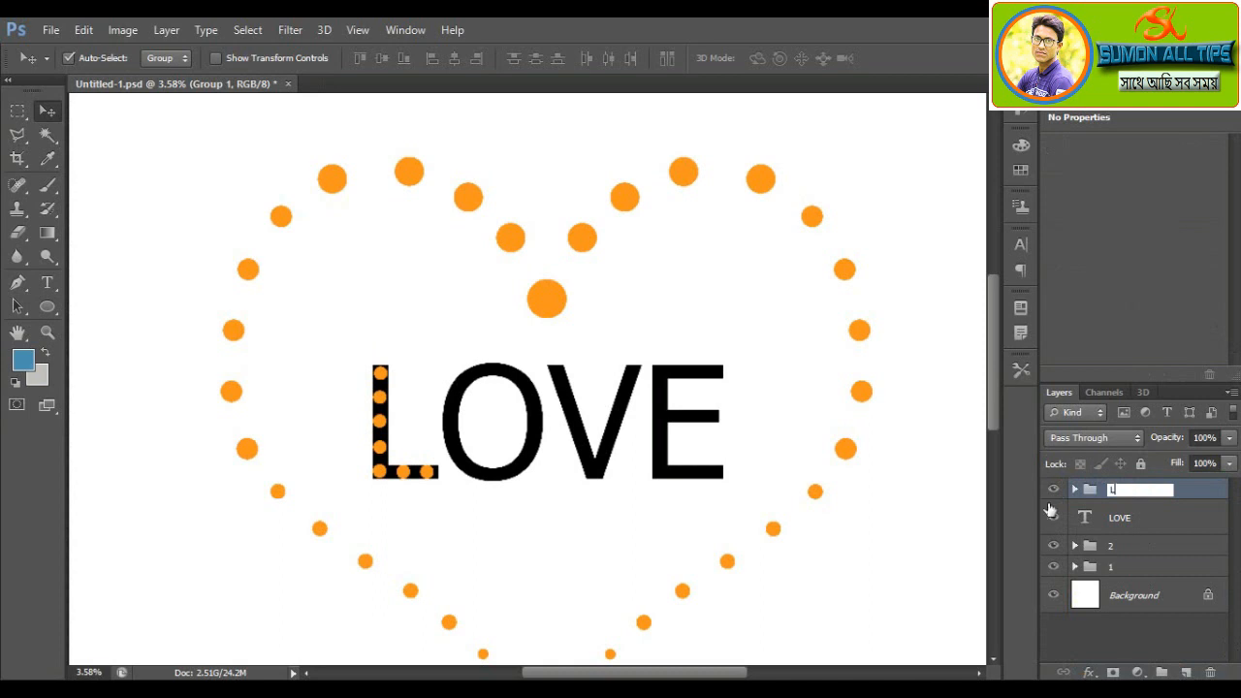
key("Return")
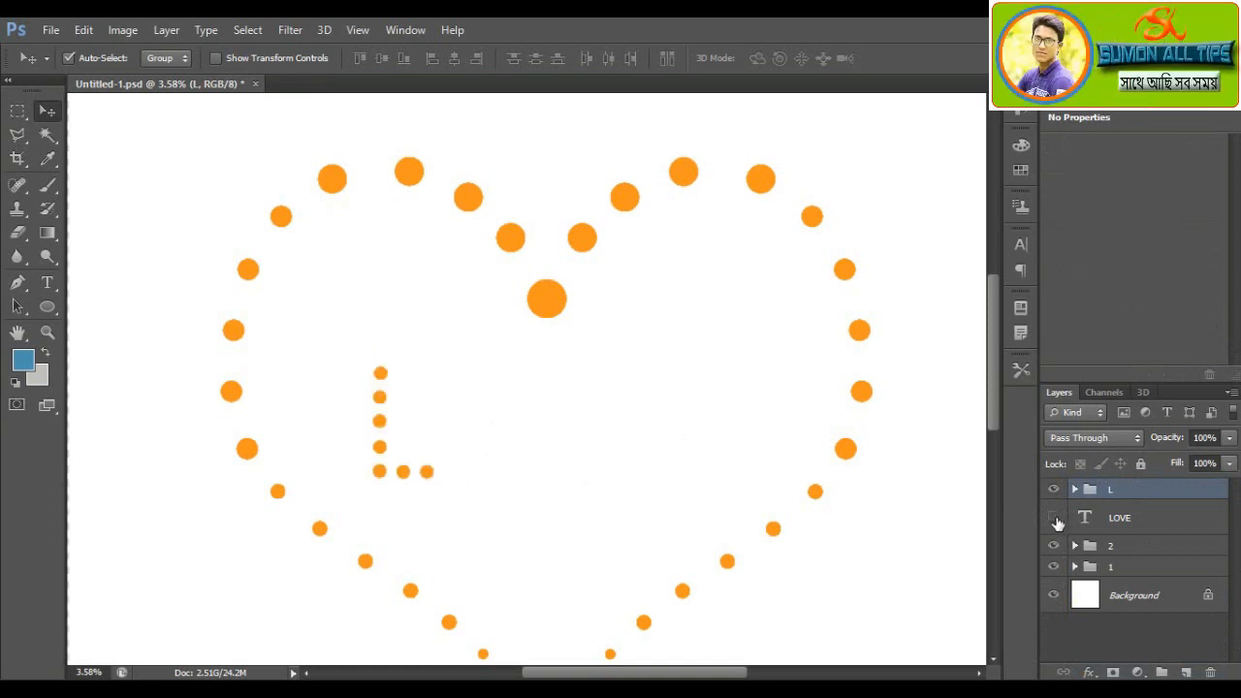
left_click(1055, 519)
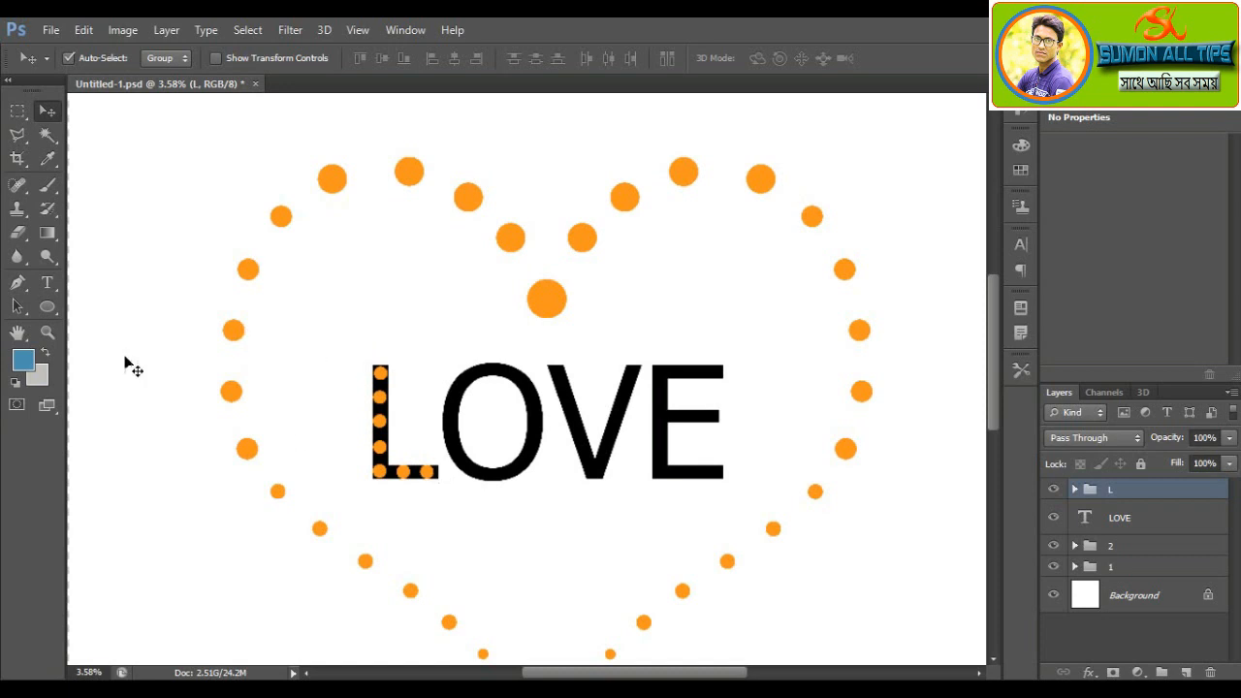
Step: Draw a small orange circle on the letter O with the Ellipse tool and place eight copies around its ring
left_click(47, 306)
mouse_move(464, 372)
left_mouse_down()
mouse_move(487, 392)
mouse_move(475, 382)
mouse_move(493, 370)
mouse_move(465, 380)
left_mouse_up()
key("v")
left_click_drag(464, 385, 519, 471)
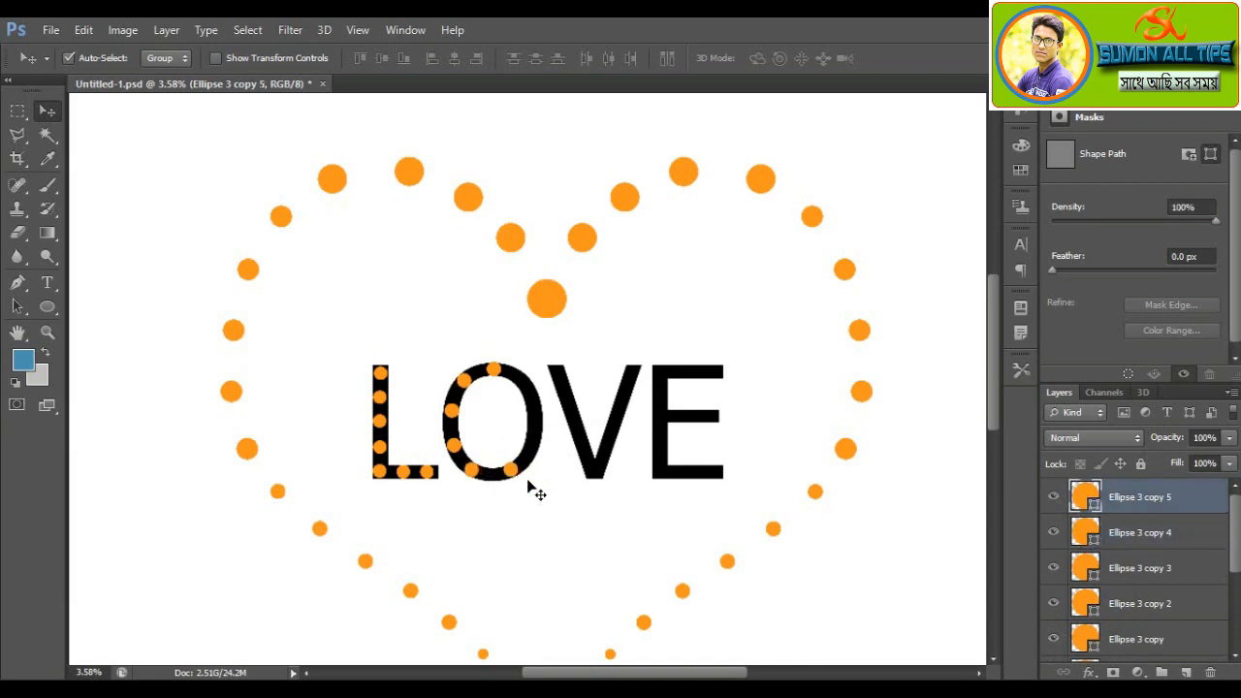
left_click_drag(527, 467, 522, 381)
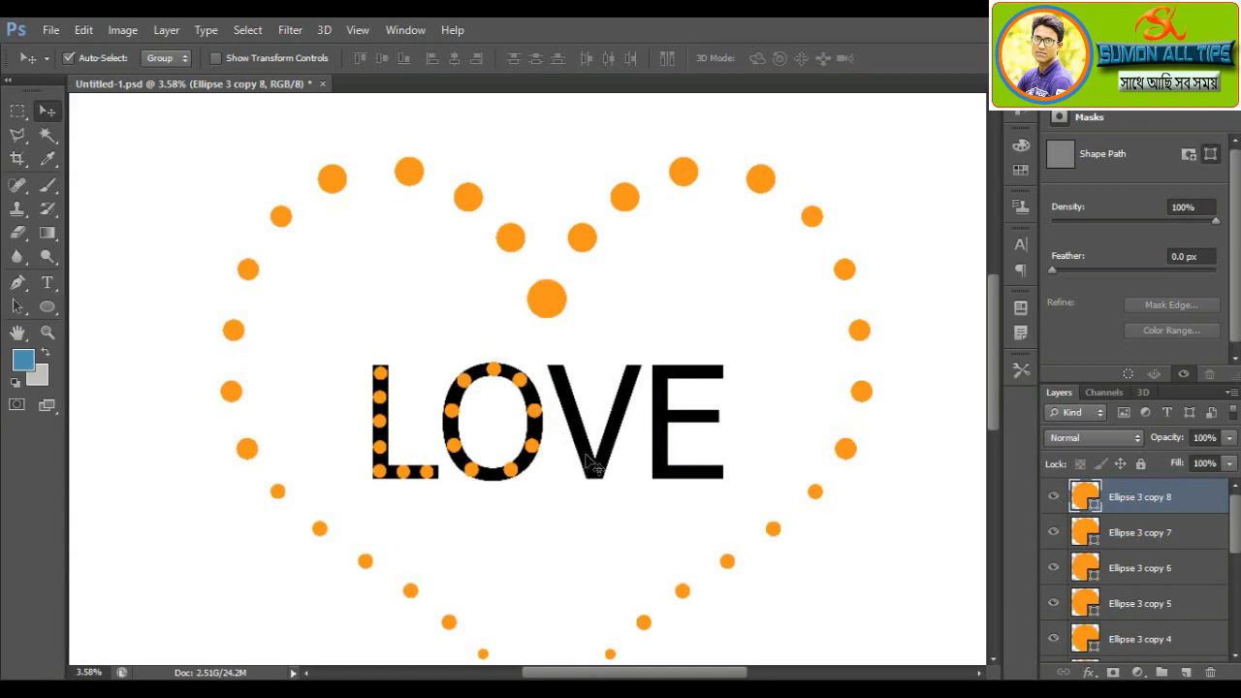
Step: Group the O's nine circle layers into a group named O and arrange the L group above it
left_click_drag(1233, 514, 1232, 546)
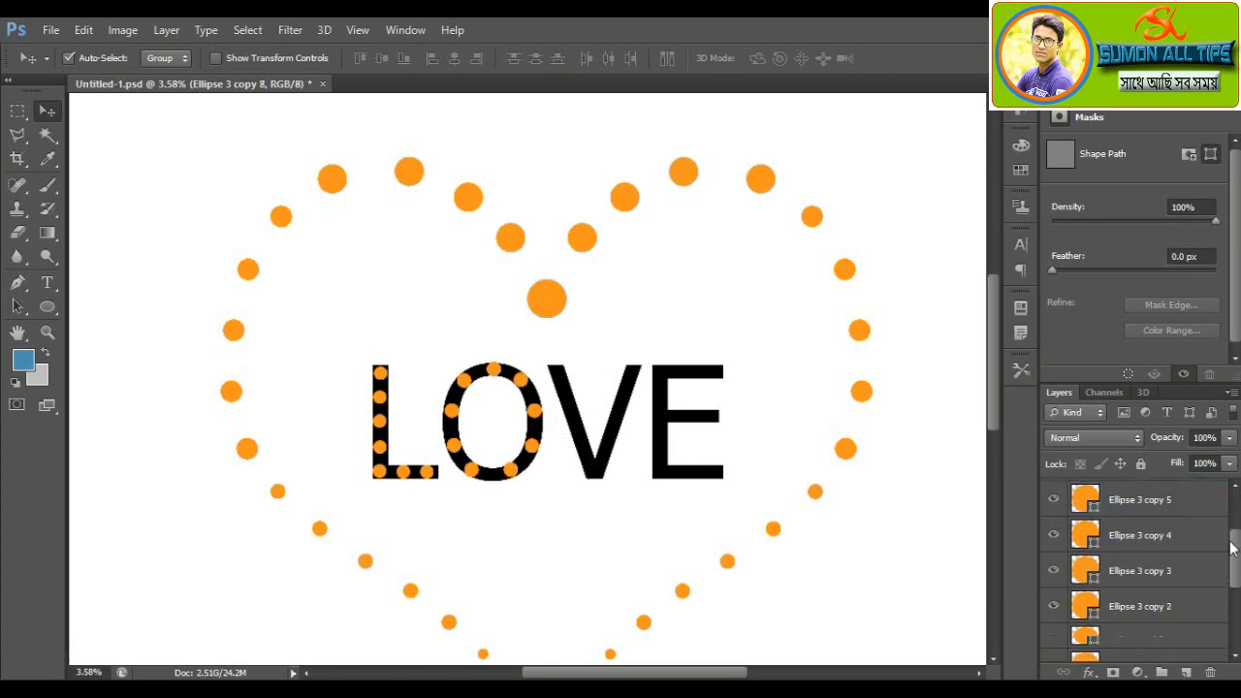
left_click(1198, 521, "shift")
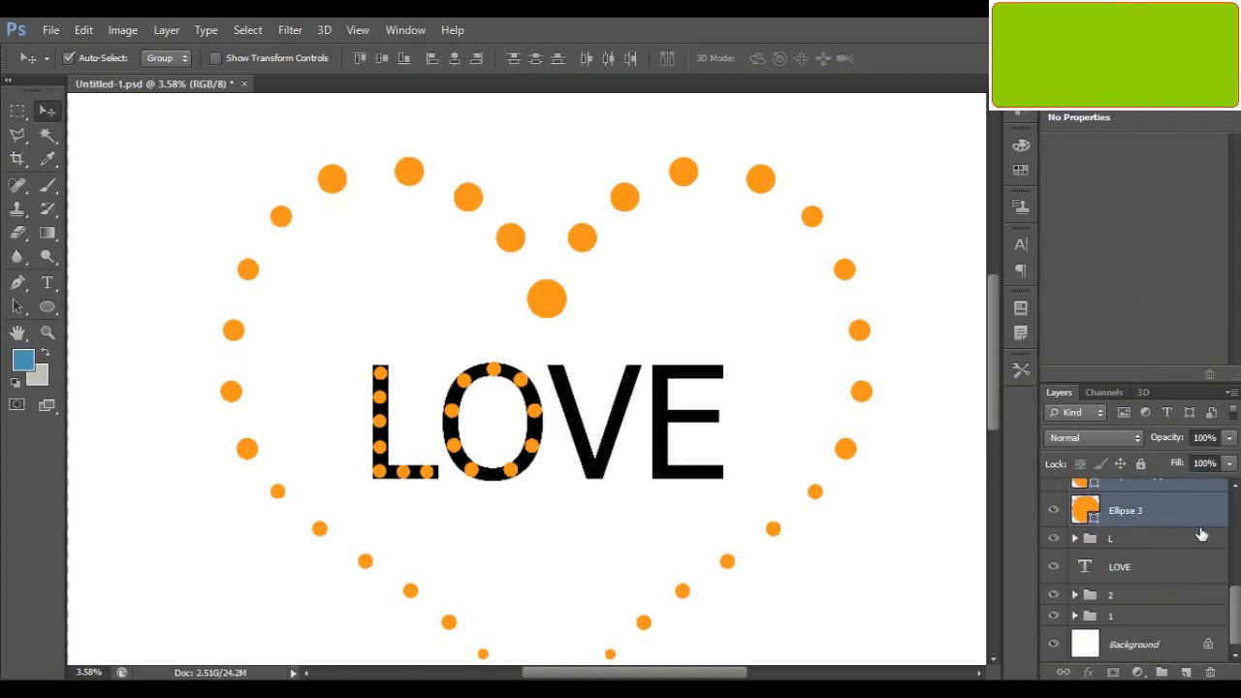
key("ctrl+g")
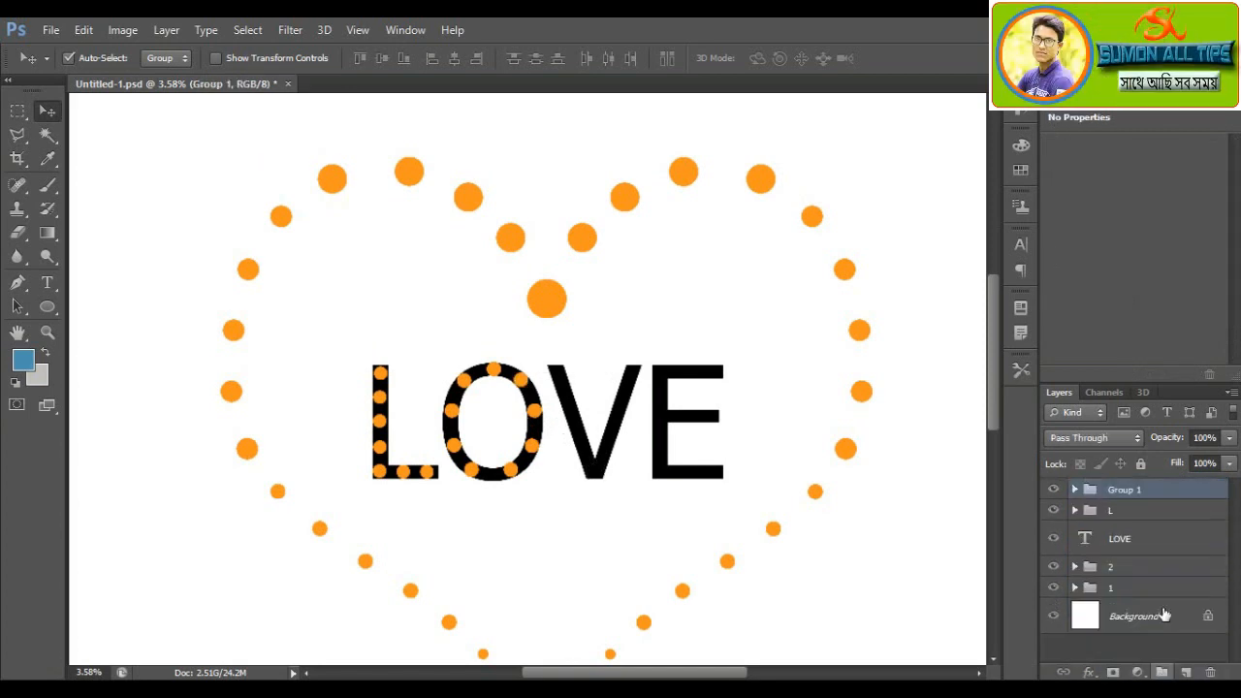
type("O")
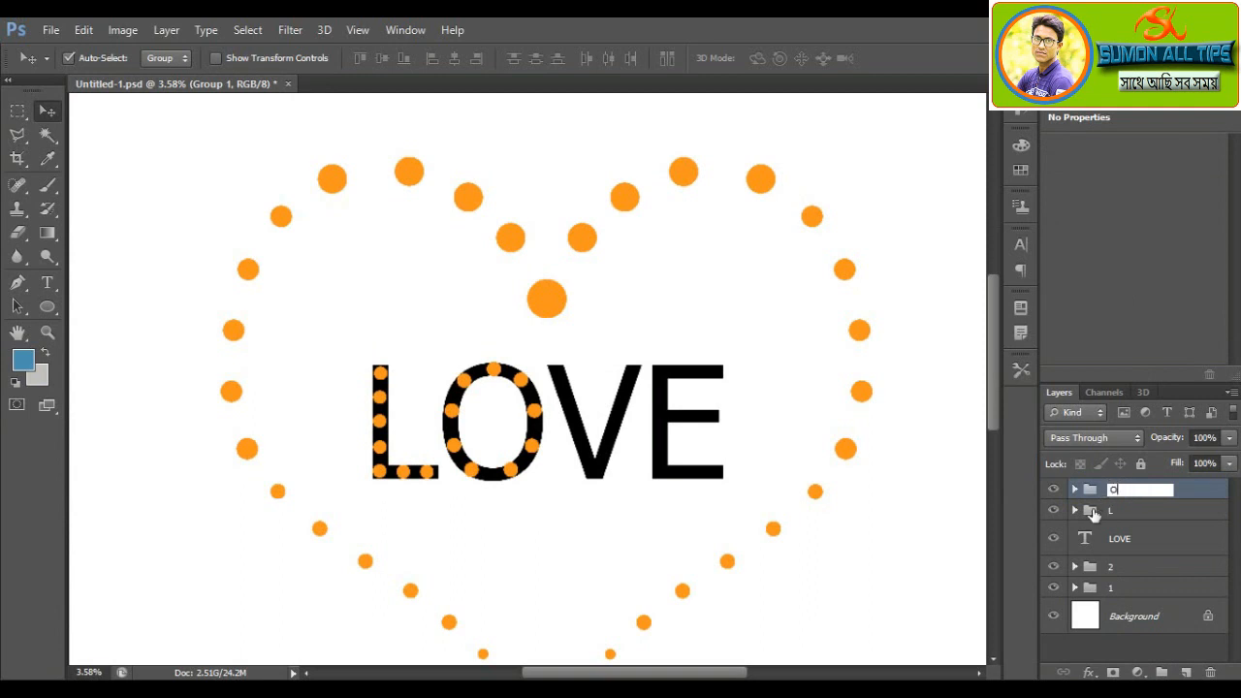
left_click(1089, 517)
left_click_drag(1088, 486, 1089, 488)
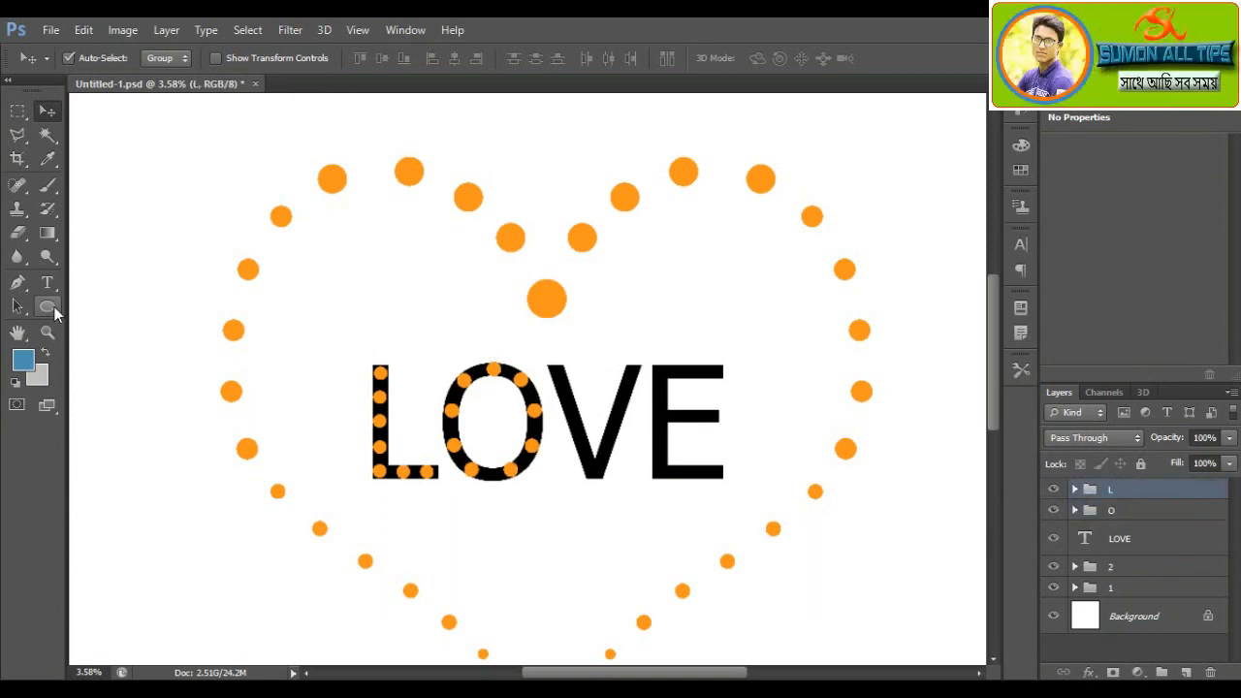
Step: Draw a small orange circle at the top of the V's left arm and scale it to fit within the stroke
left_click(48, 306)
mouse_move(556, 375)
left_mouse_down()
mouse_move(574, 392)
mouse_move(563, 370)
left_mouse_up()
left_click(47, 111)
key("ctrl+t")
key("Return")
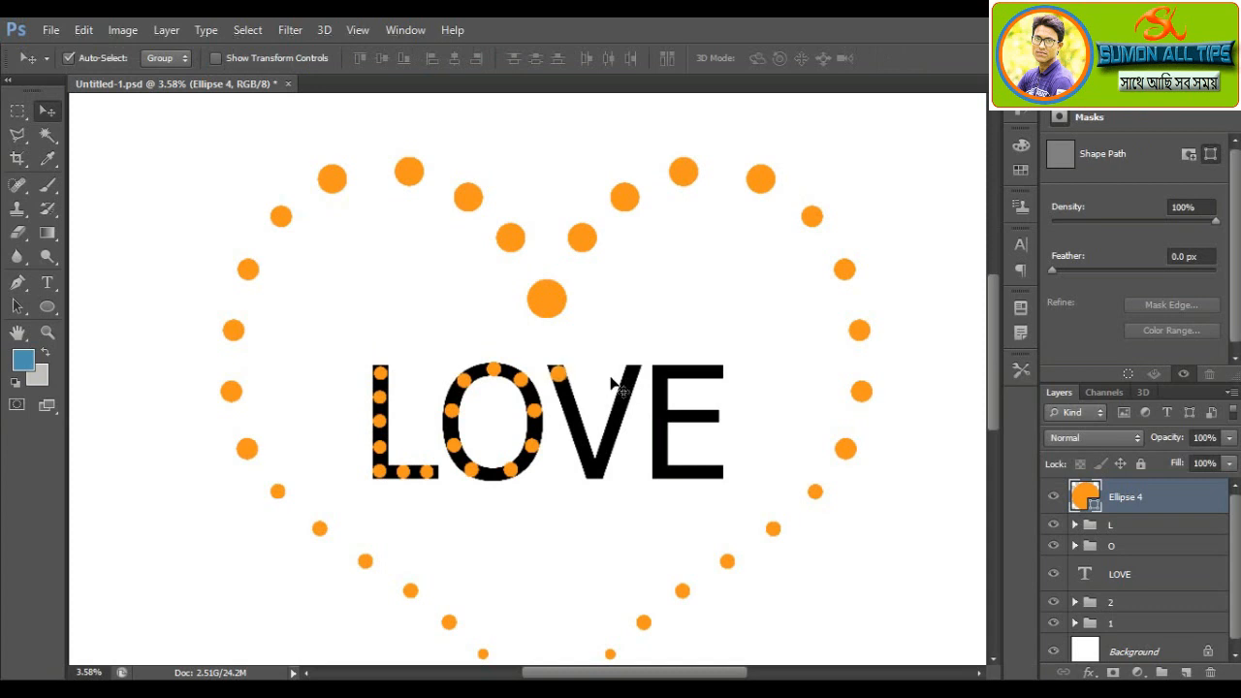
key("ctrl+t")
left_click(48, 332)
left_click_drag(636, 452, 776, 492)
key("ctrl+t")
key("Return")
Step: Place two copies of the circle down the V's left arm and nudge them right to centre them on the stroke
left_click_drag(492, 314, 528, 405, "alt")
left_click(522, 397)
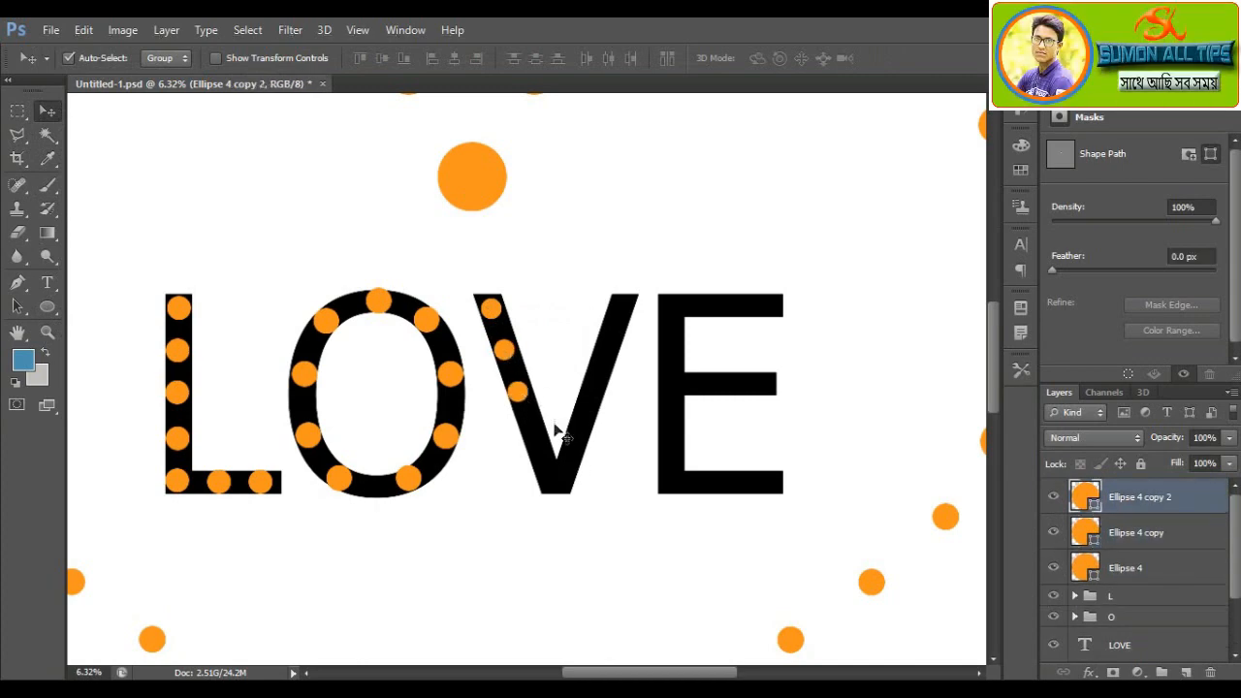
key("Right")
key("Right")
left_click(504, 353)
key("Right")
left_click(521, 394)
Step: Place six more circle copies down to the V's bottom point and up its right arm
left_click_drag(524, 398, 539, 441, "alt")
left_click_drag(539, 442, 578, 441, "alt")
left_click(537, 439)
left_click(563, 492)
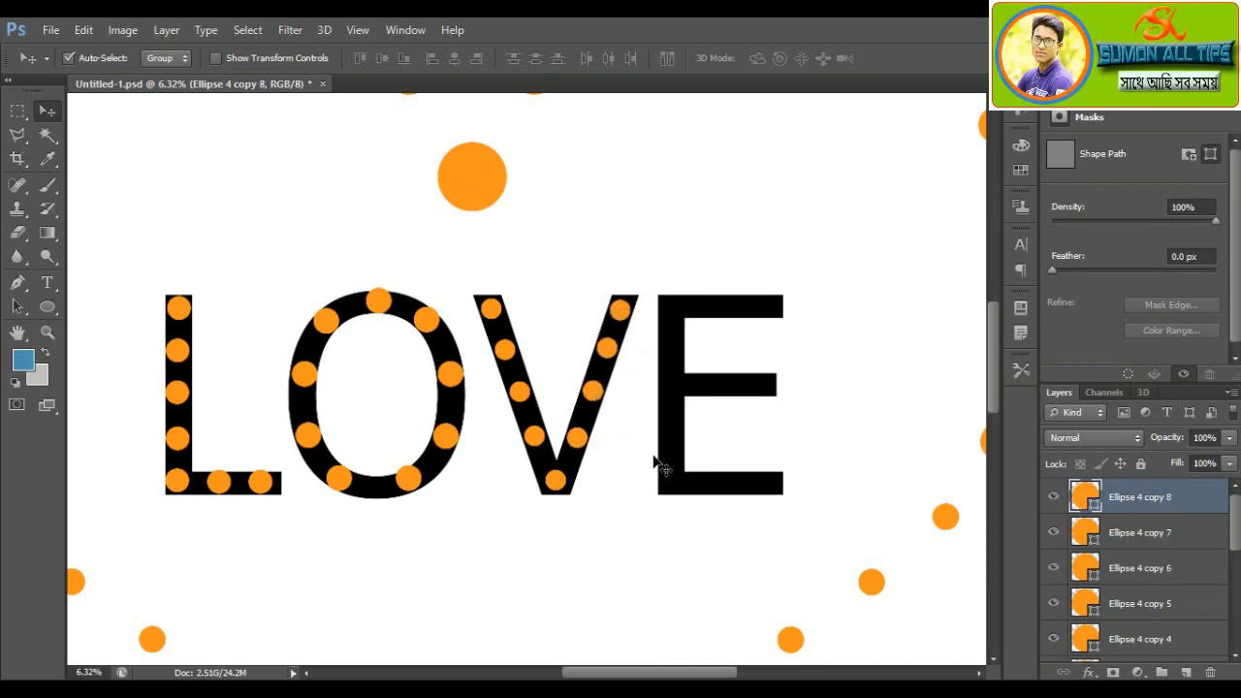
Step: Group the nine circle layers of the letter V into a group named V
scroll(1185, 518, "down", 5)
mouse_move(1151, 560)
left_mouse_down()
mouse_move(1148, 592)
mouse_move(1149, 582)
left_mouse_up()
left_click(1181, 506)
mouse_move(1234, 581)
left_mouse_down()
mouse_move(1234, 504)
mouse_move(1234, 568)
left_mouse_up()
left_click(1161, 604, "shift")
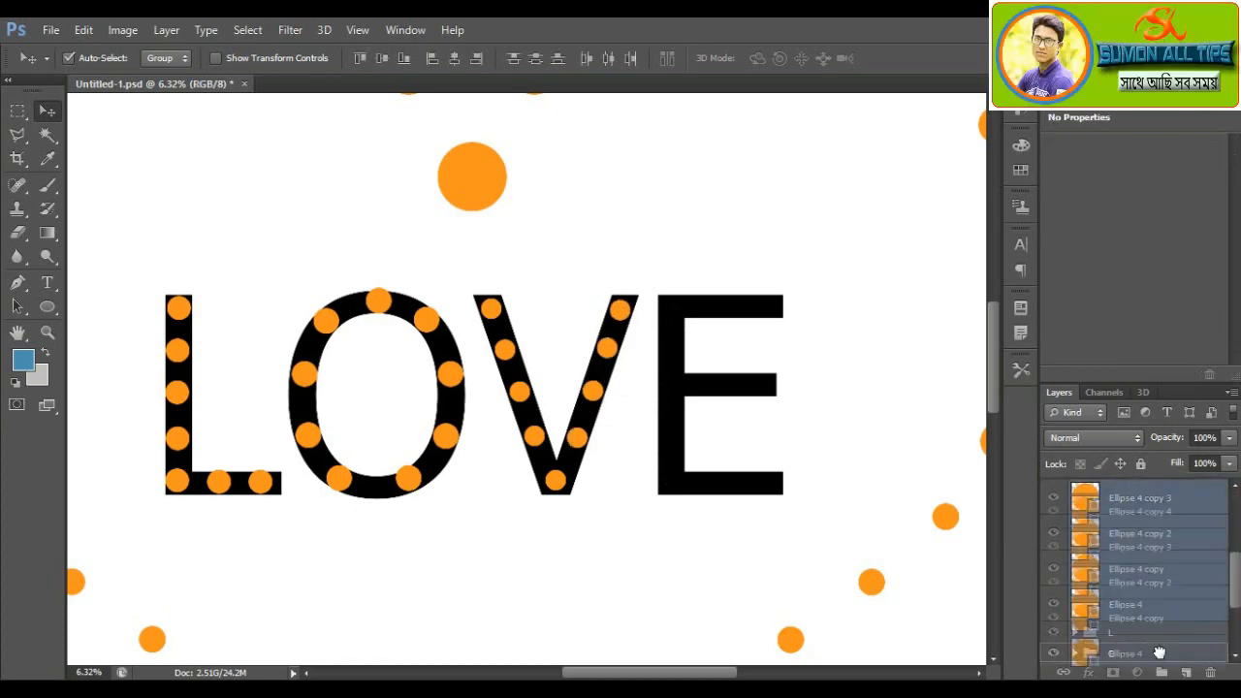
key("ctrl+g")
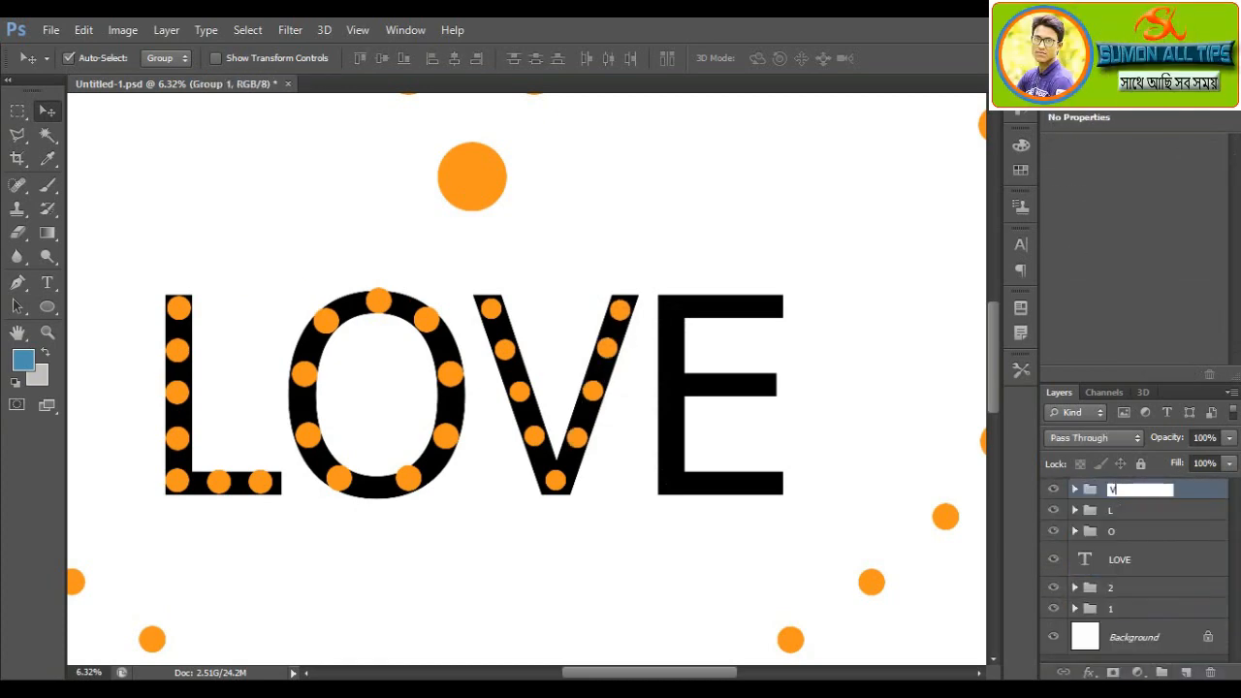
left_click(1171, 512)
Step: Draw a small orange circle at the E's upper-left corner, place three copies along its top arm, and nudge them to even spacing
left_click(47, 307)
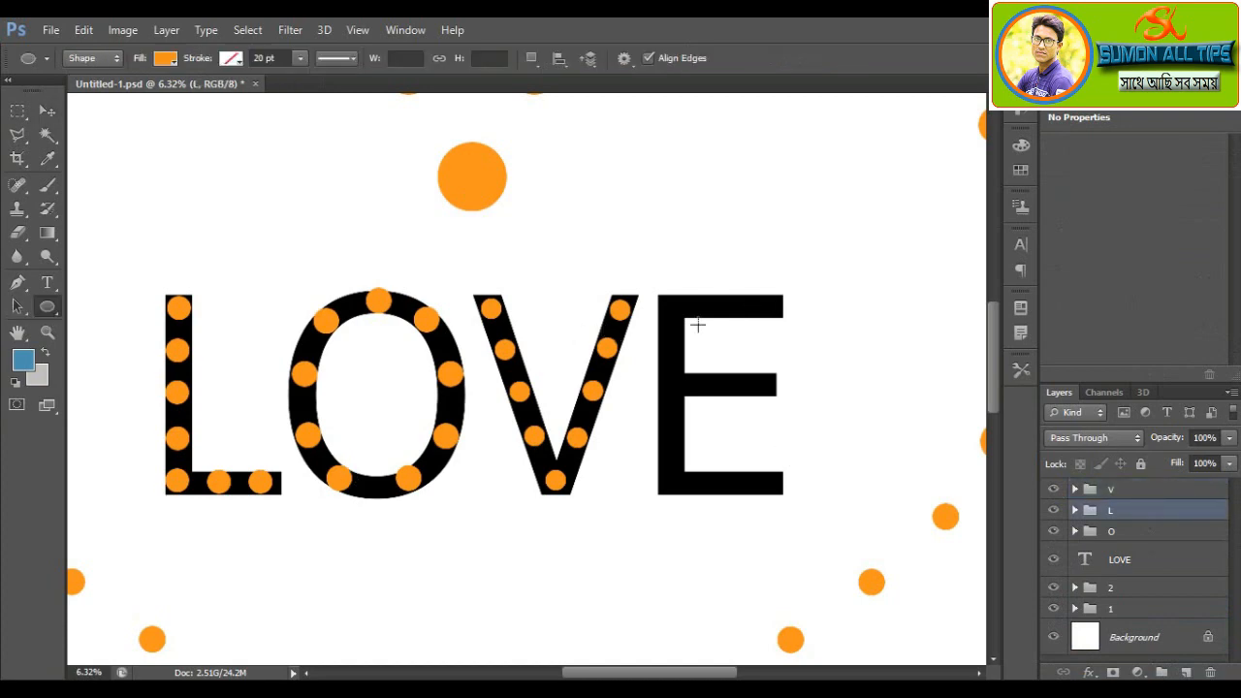
mouse_move(658, 296)
left_mouse_down()
mouse_move(674, 314)
mouse_move(773, 308)
left_mouse_up()
key("v")
left_click(704, 306)
key("Left")
key("Left")
key("Left")
key("Left")
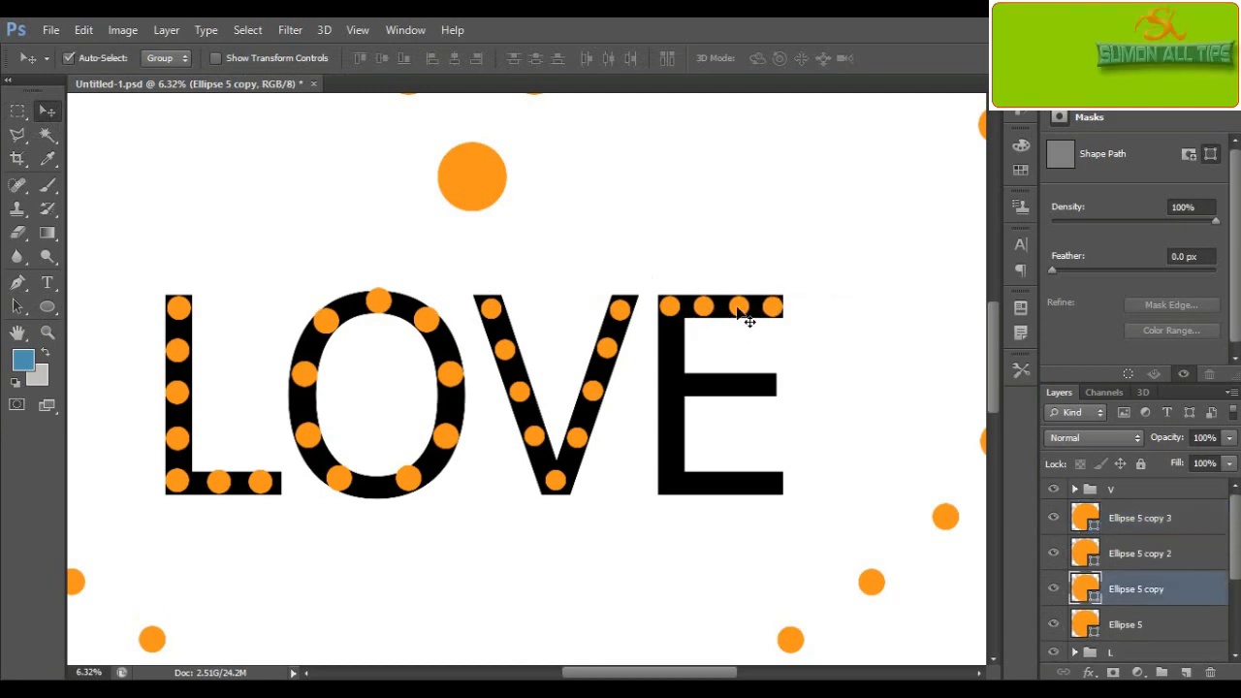
left_click(771, 308)
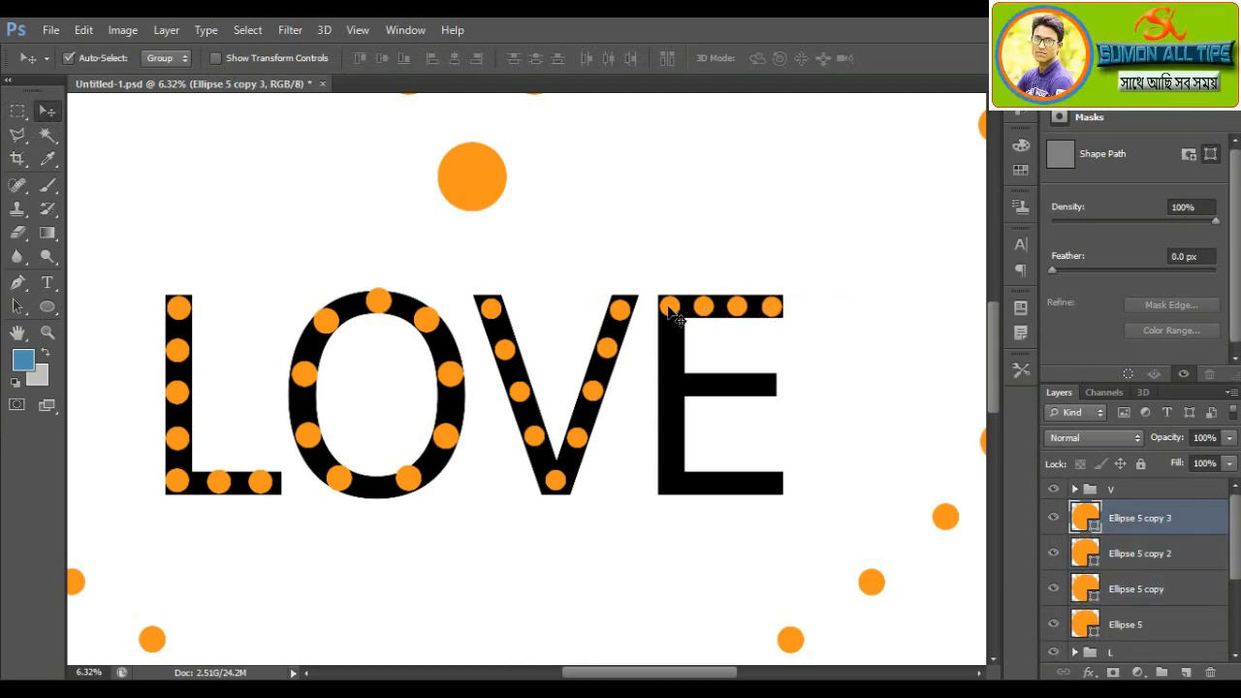
Step: Duplicate the four circles of the E's top arm onto its middle arm and nudge the copied row sideways
left_click(670, 308, "shift")
left_click(704, 309, "shift")
left_click(736, 309, "shift")
left_click(774, 309, "shift")
left_click(773, 309, "shift")
left_click_drag(670, 312, 670, 388)
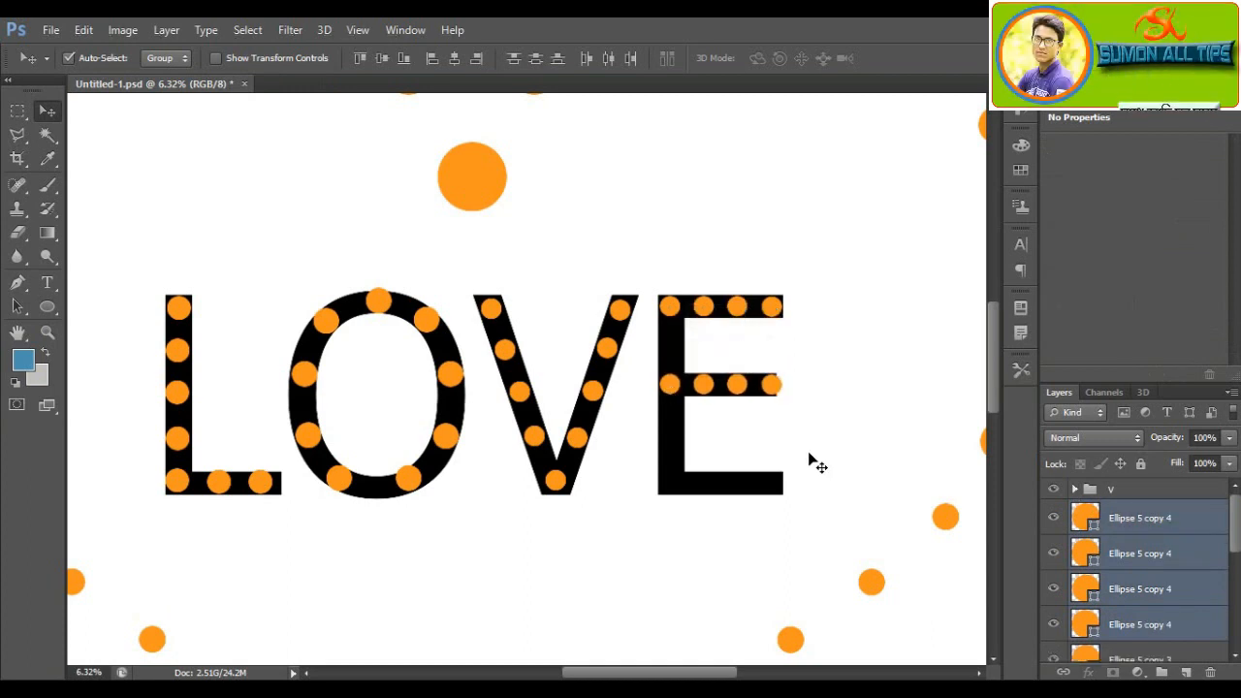
key("Right")
left_click(859, 433)
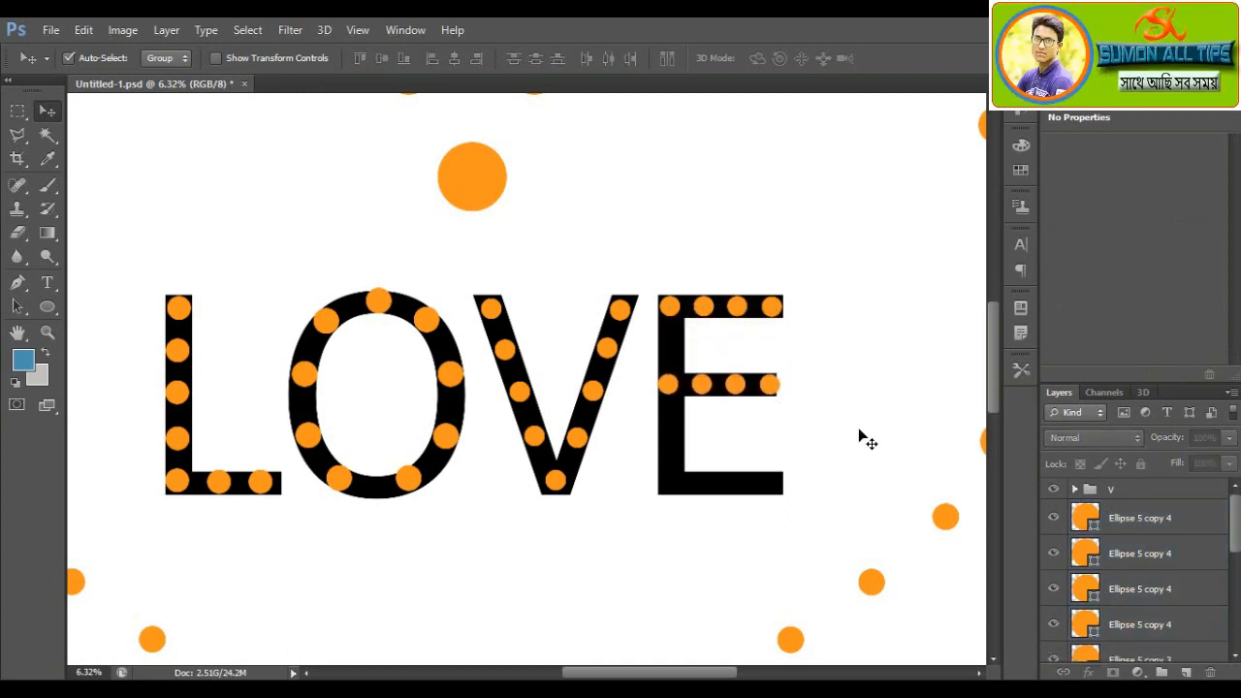
Step: Nudge the circles on the E's middle arm so the end circle sits inside the bar
left_click(769, 385)
key("Left")
key("Left")
key("Left")
left_click(669, 386)
key("Right")
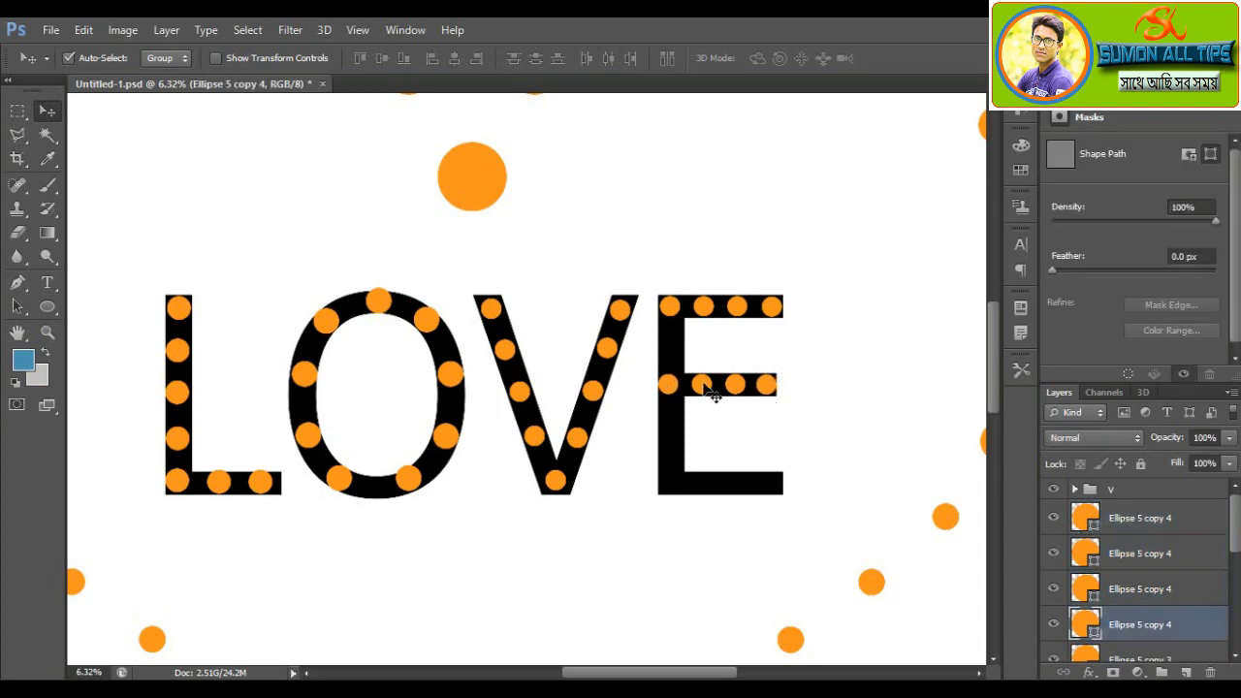
left_click(733, 387)
Step: Place three circle copies along the E's stem with adjusted spacing and three more along its bottom arm
left_click_drag(671, 395, 675, 320)
left_click_drag(679, 392, 702, 475)
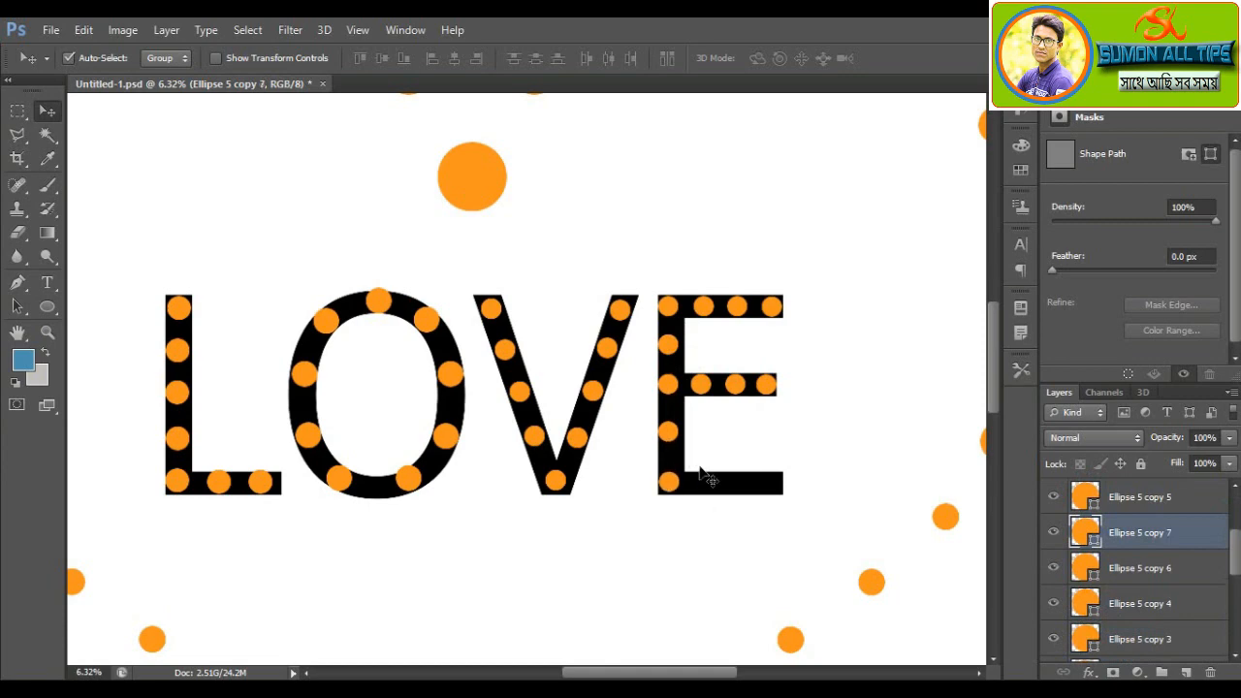
left_click(679, 446)
left_click(676, 359)
left_click(678, 448)
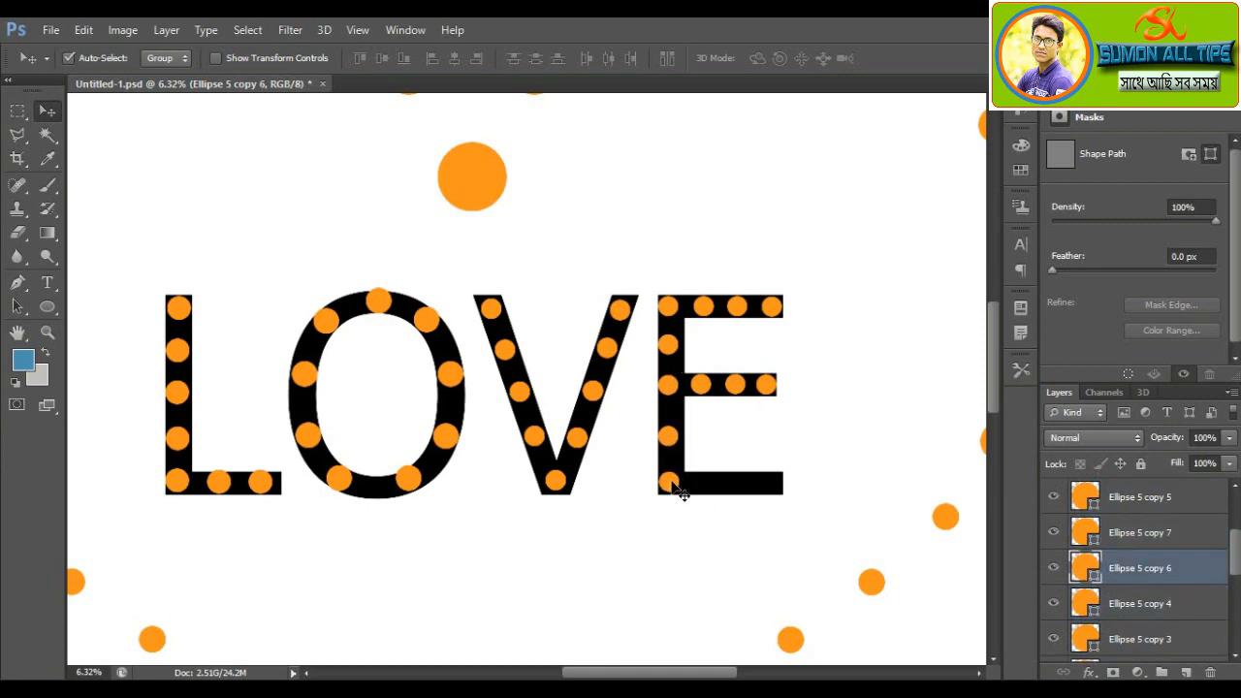
left_click_drag(681, 493, 773, 484)
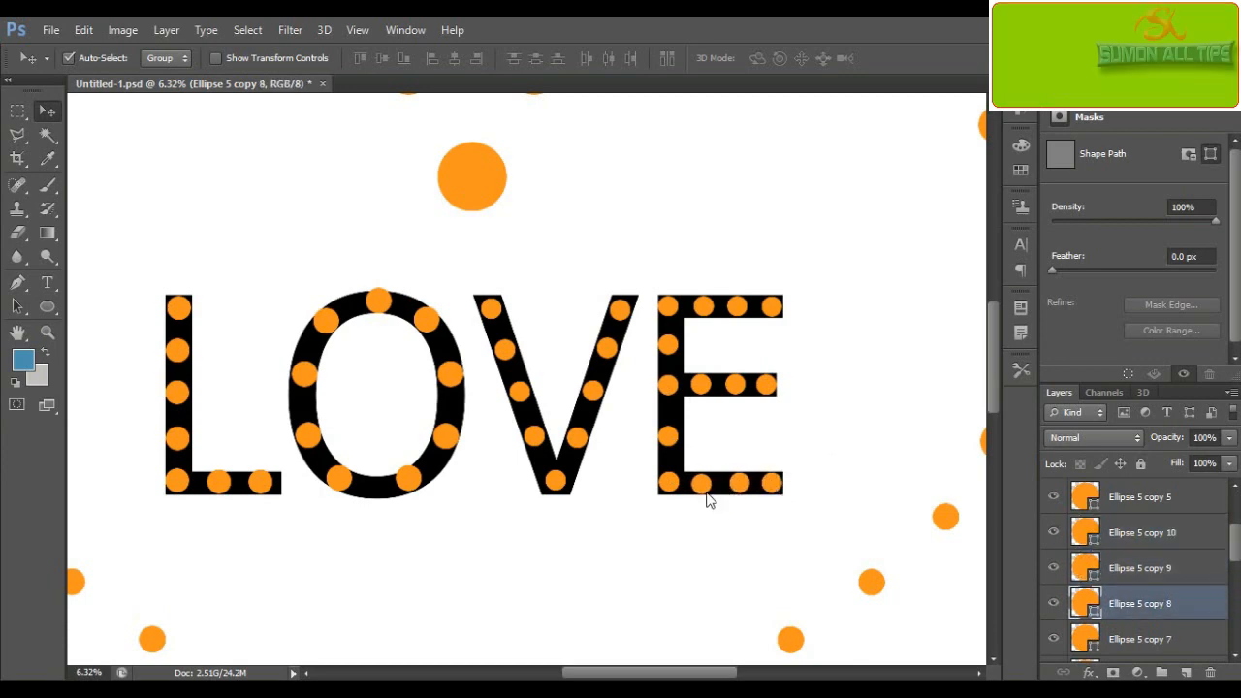
Step: Group all the circle layers of the letter E into a group named E
scroll(1135, 493, "up", 3)
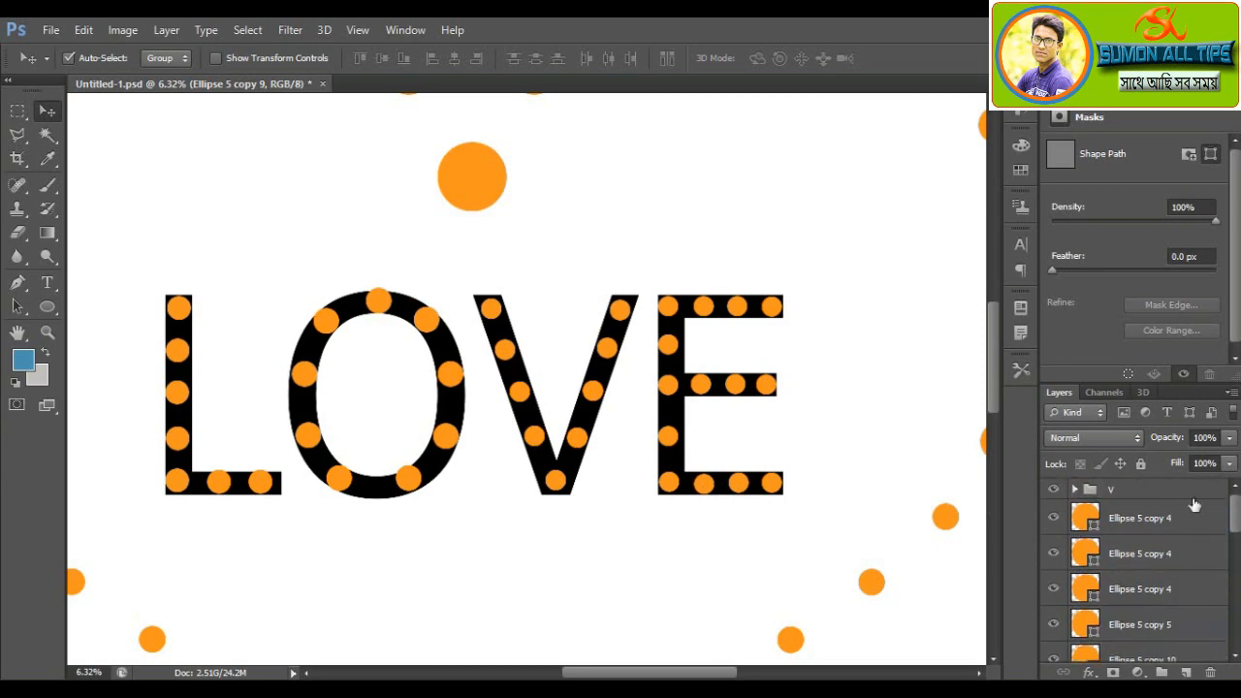
left_click(1198, 514)
left_click_drag(1232, 520, 1234, 609)
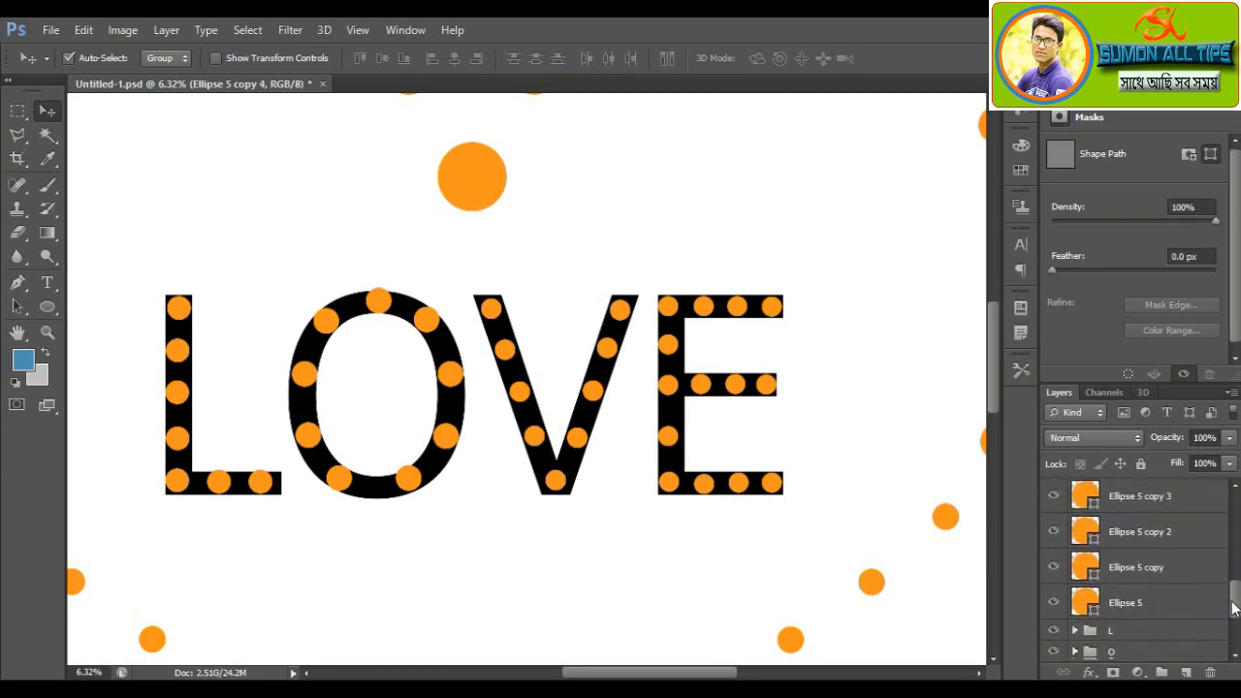
left_click(1135, 598, "shift")
left_click(1163, 671)
double_click(1129, 496)
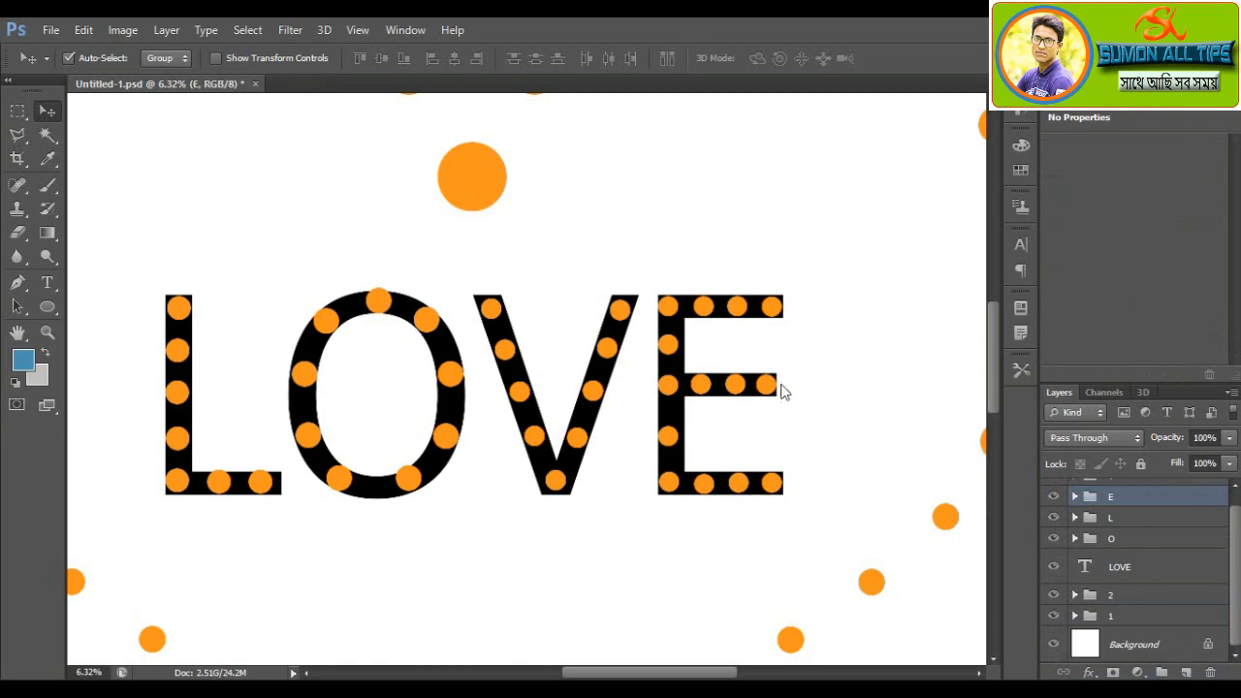
Step: Delete the black LOVE text layer so only the circles remain
left_click_drag(1100, 564, 1210, 671)
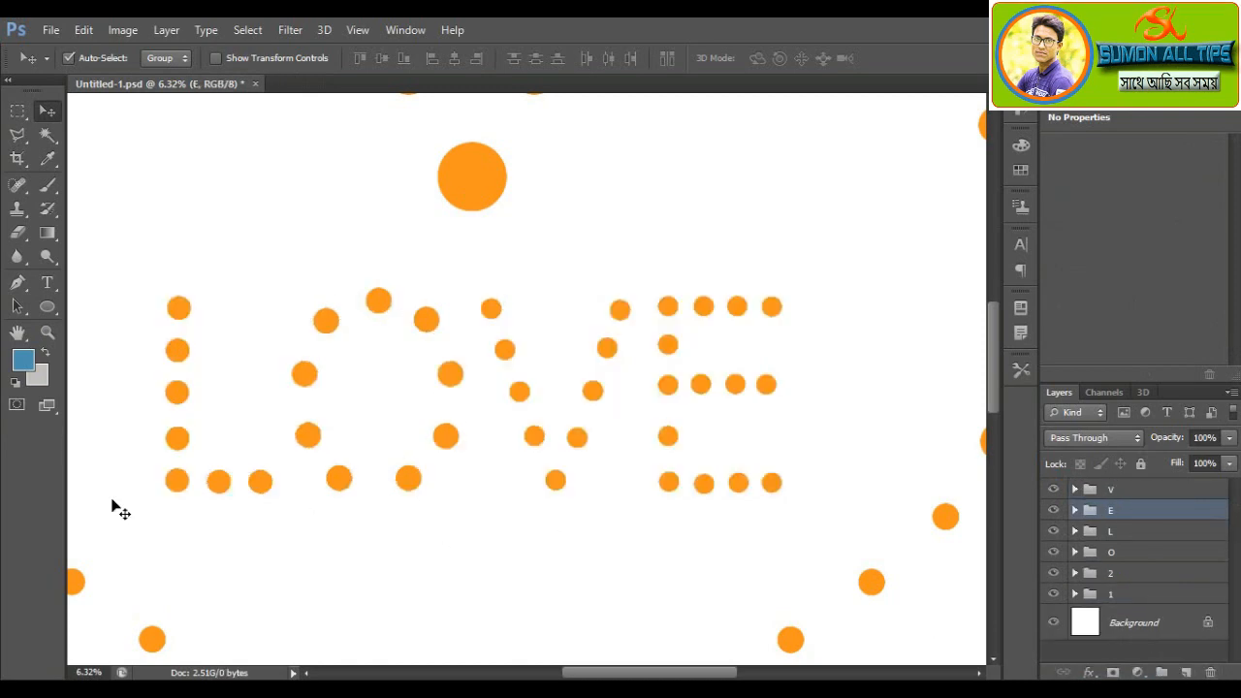
left_click(48, 331)
left_click_drag(678, 476, 631, 381)
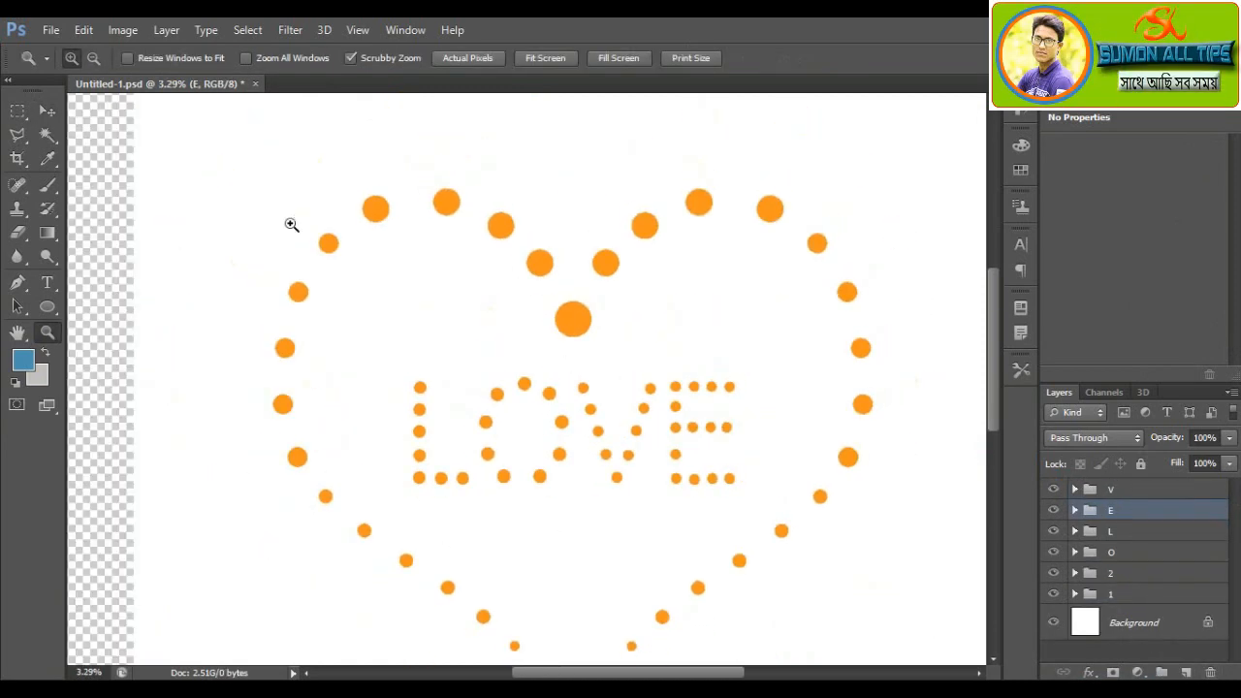
Step: Apply a red Color Overlay at 100% opacity to the L group and collapse its effects list
key("v")
left_click(1115, 490)
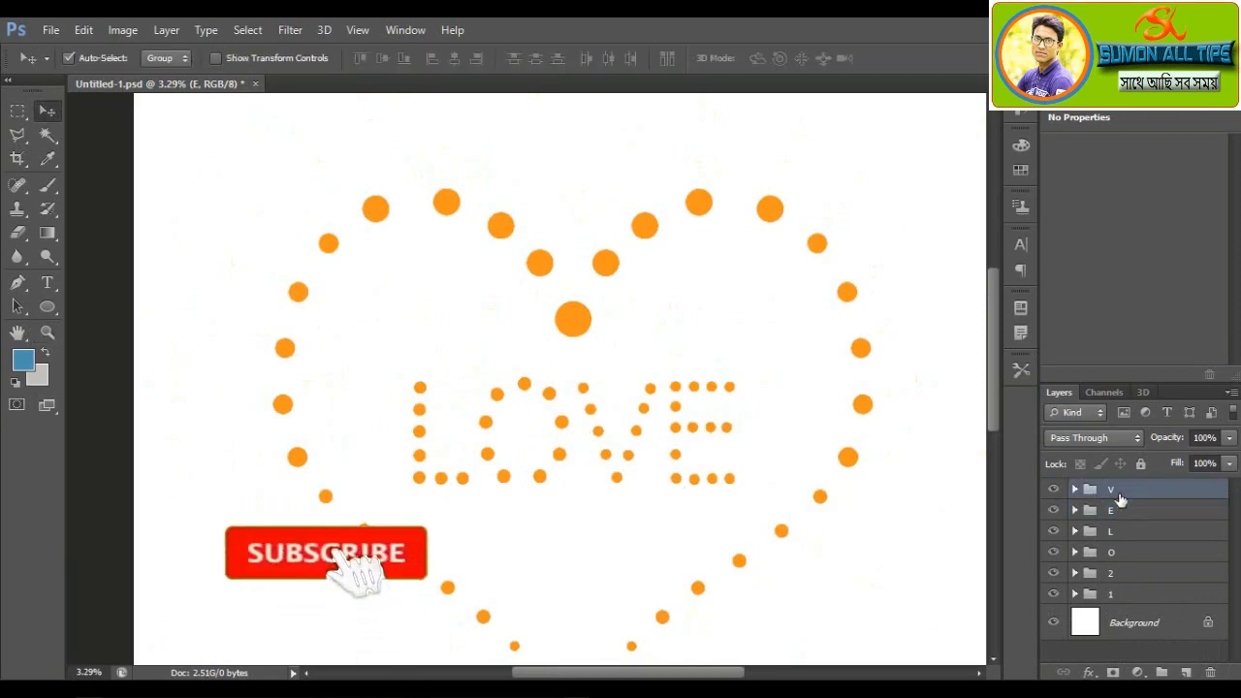
left_click(1115, 532)
right_click(1121, 533)
left_click(1066, 80)
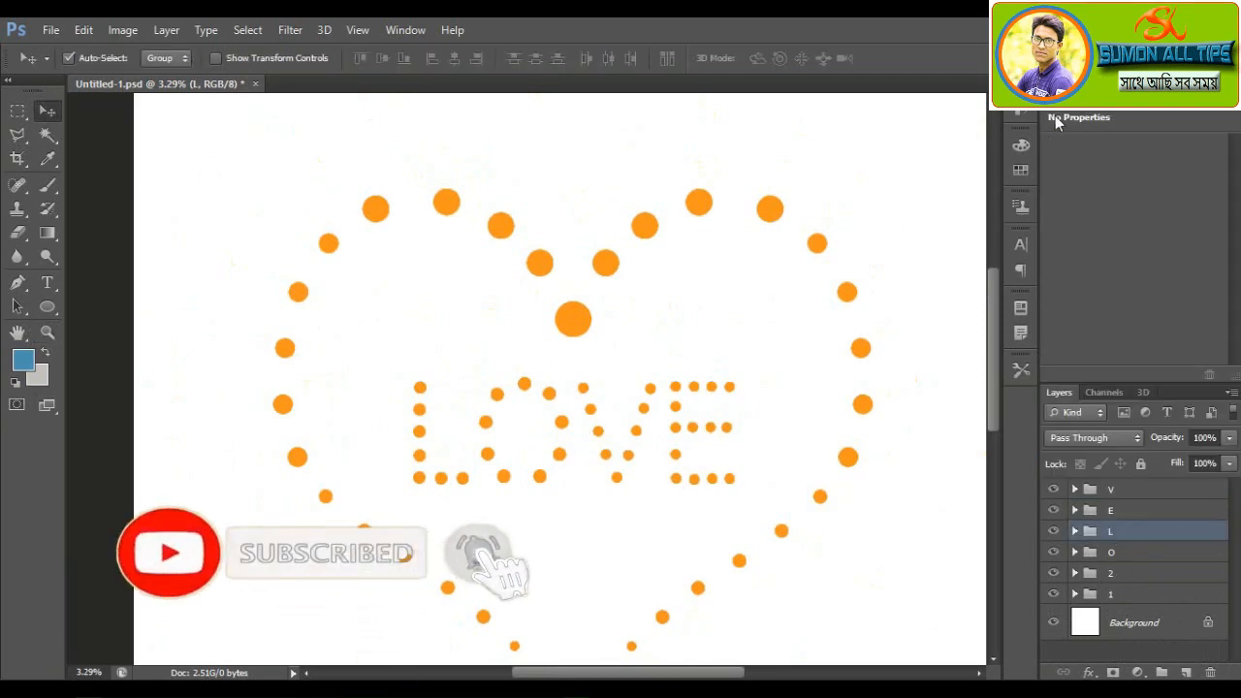
left_click(691, 434)
left_click(678, 429)
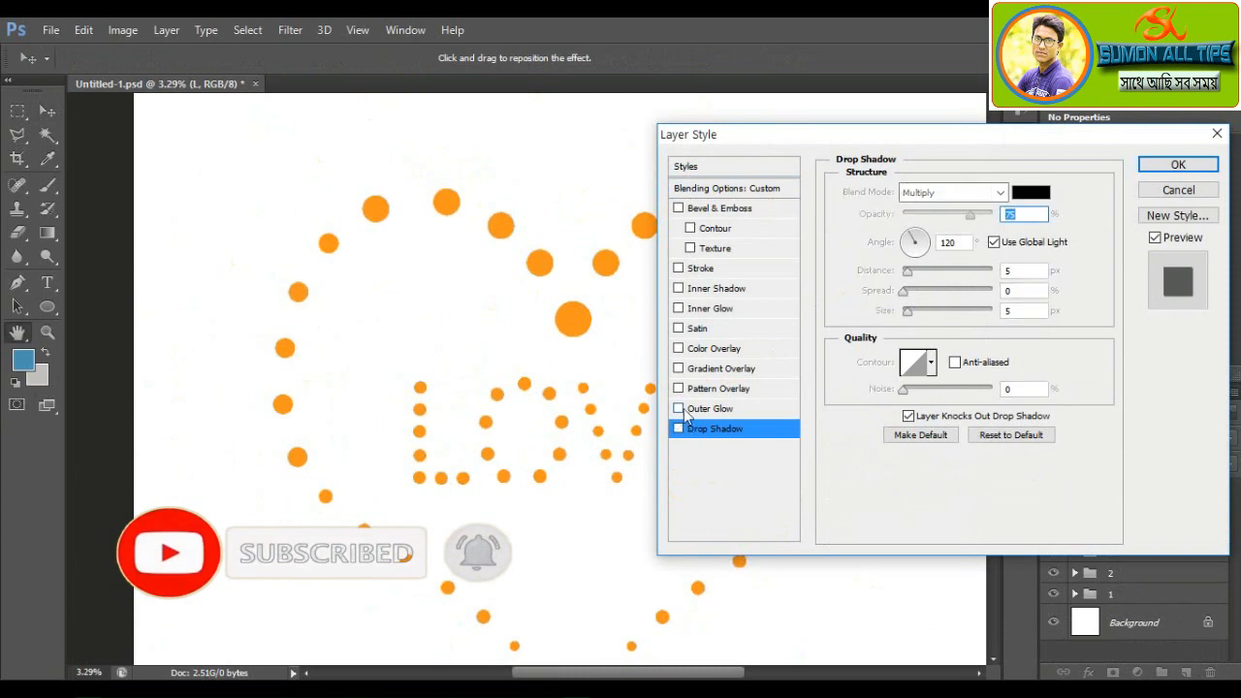
left_click(679, 348)
left_click(706, 349)
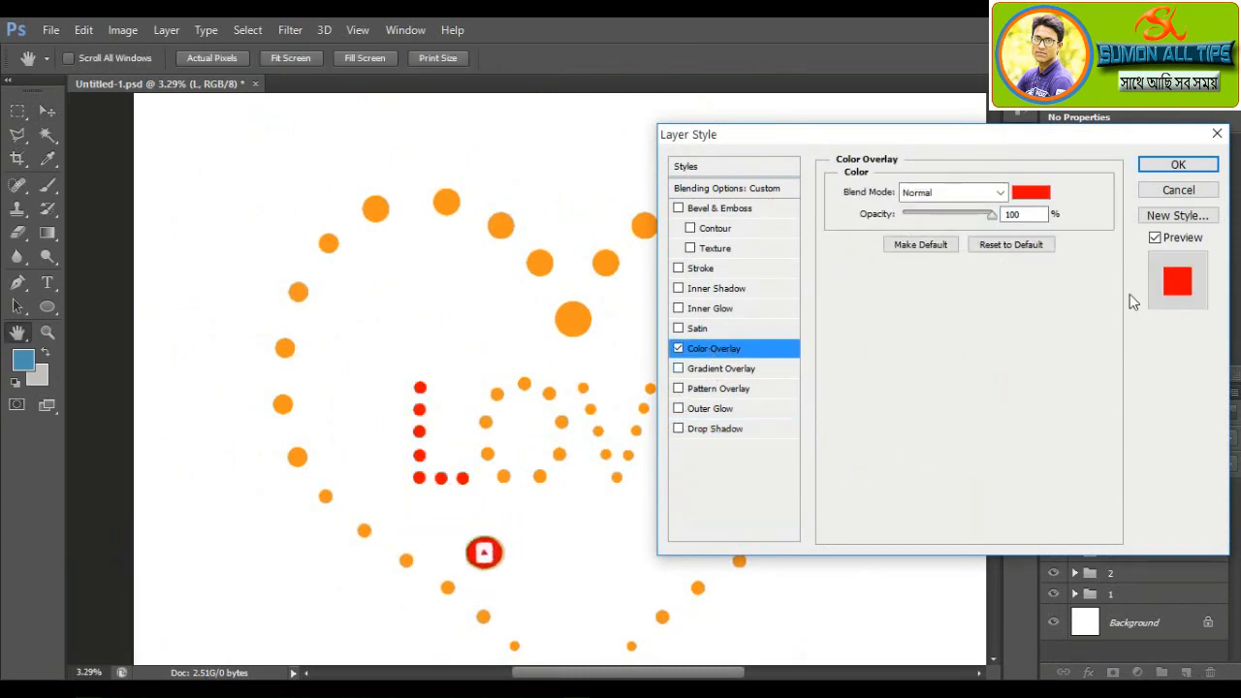
left_click(1176, 166)
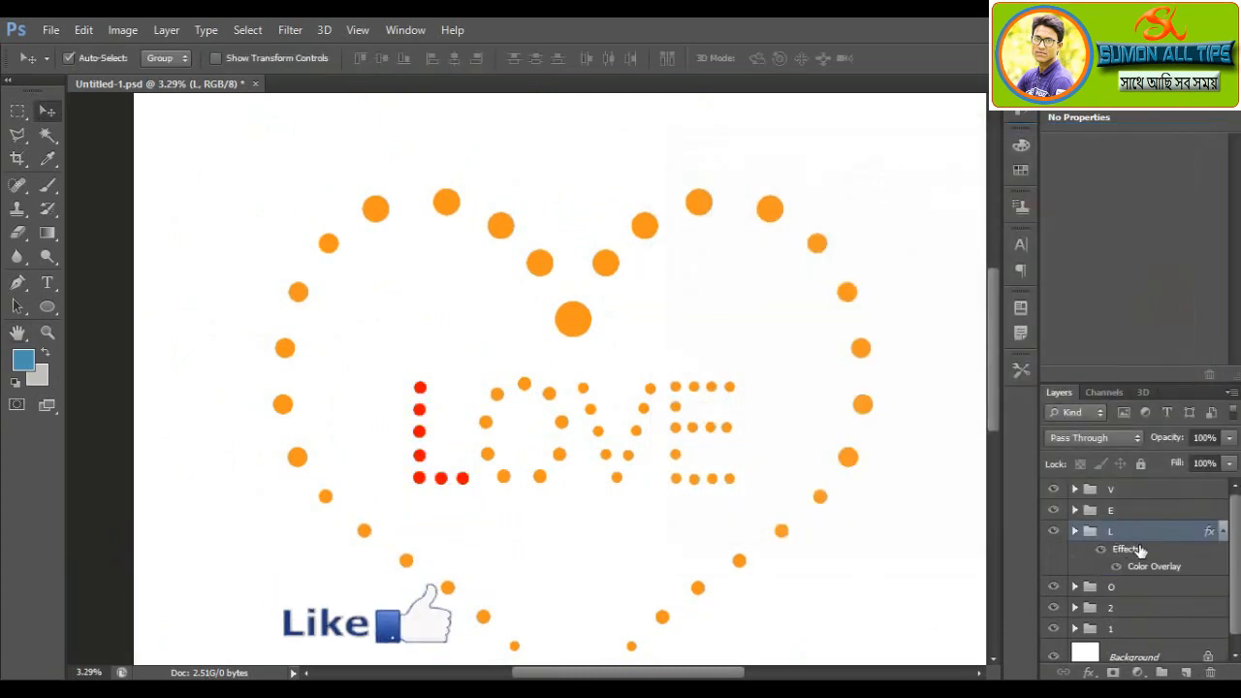
left_click(1223, 533)
Step: Apply a bright pink Color Overlay at 100% opacity to the O group
left_click(1128, 560)
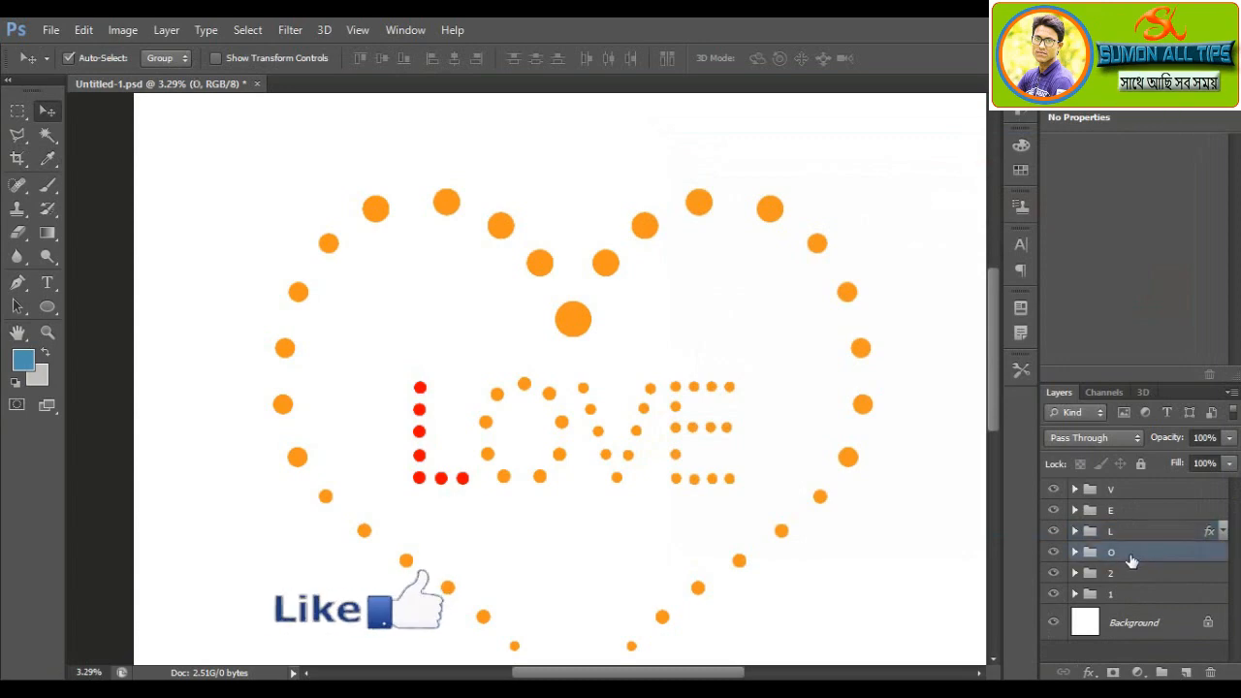
right_click(1132, 560)
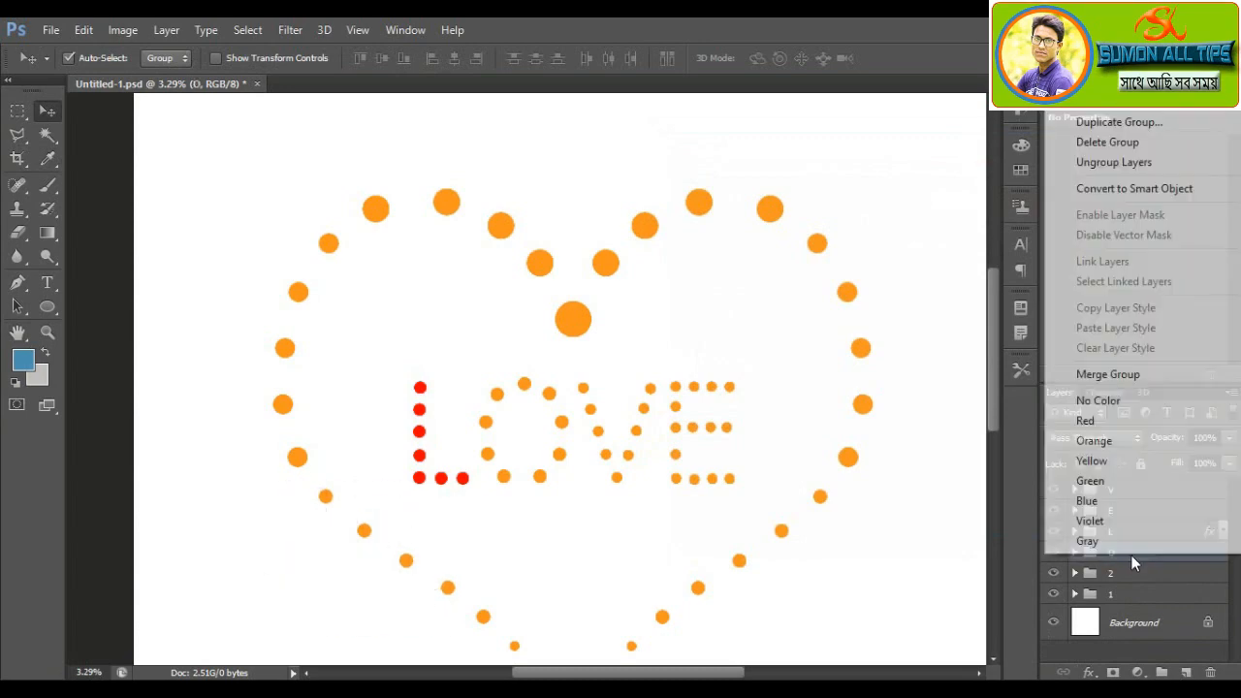
left_click(1066, 100)
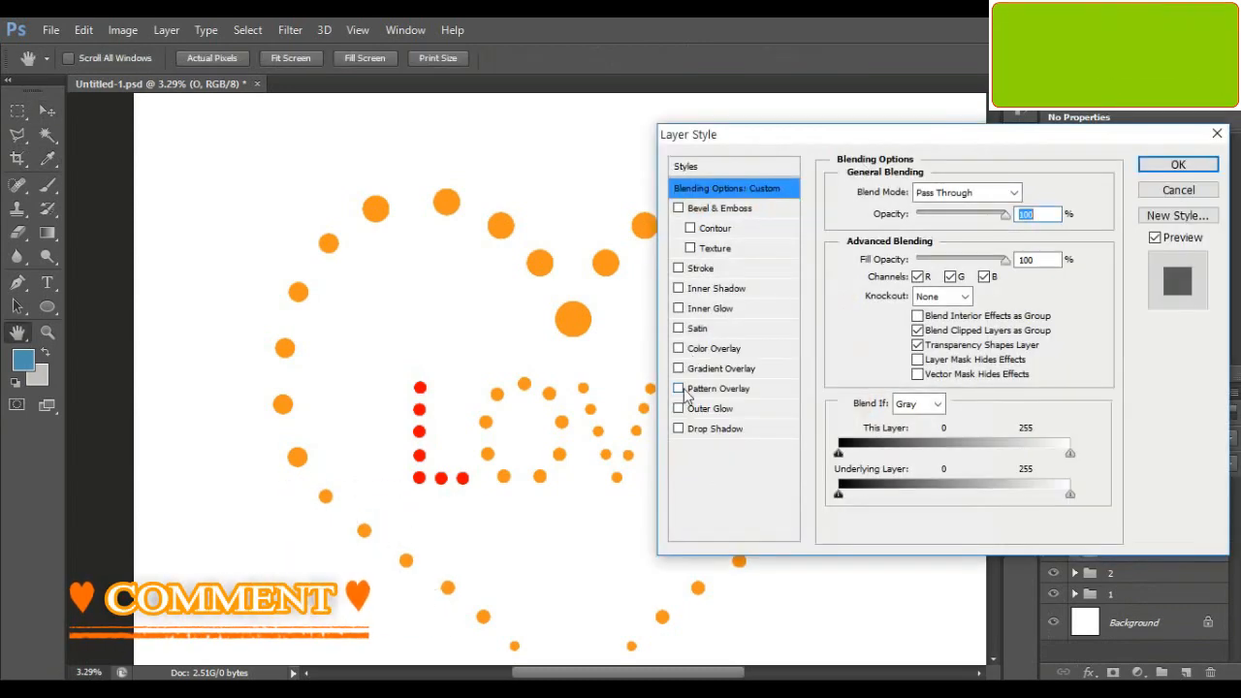
left_click(715, 348)
left_click(1029, 192)
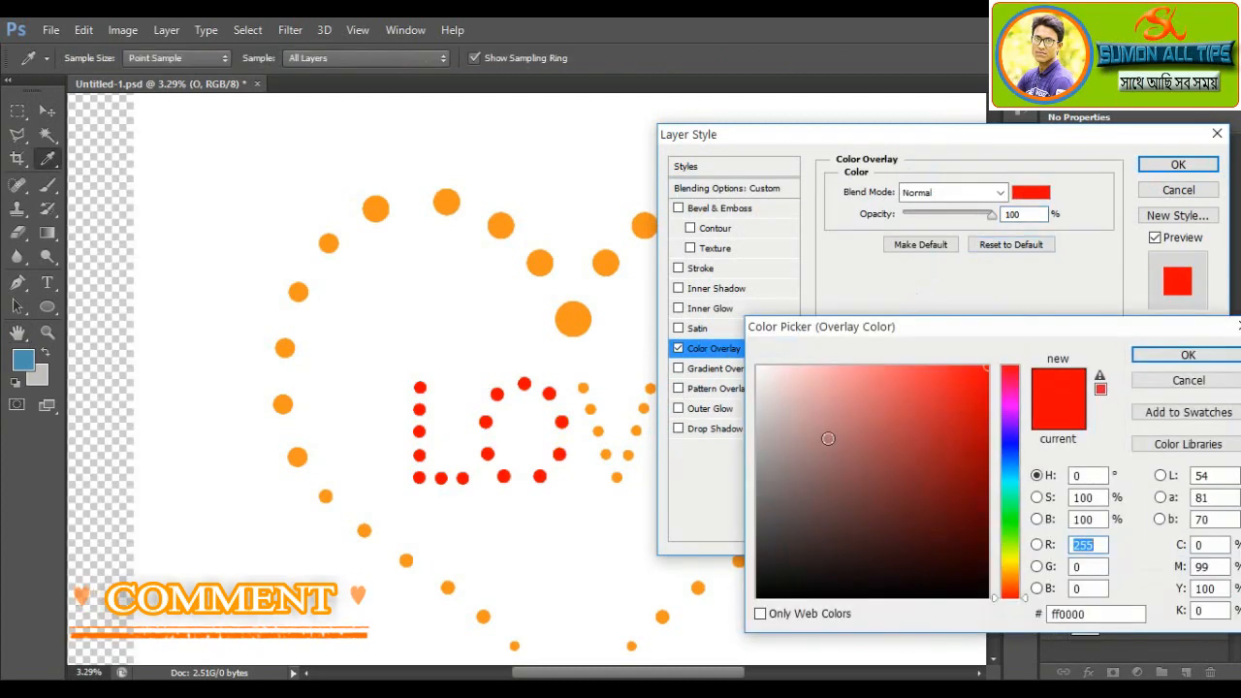
left_click(758, 595)
left_click_drag(1005, 449, 1008, 383)
left_click(982, 368)
left_click(1188, 355)
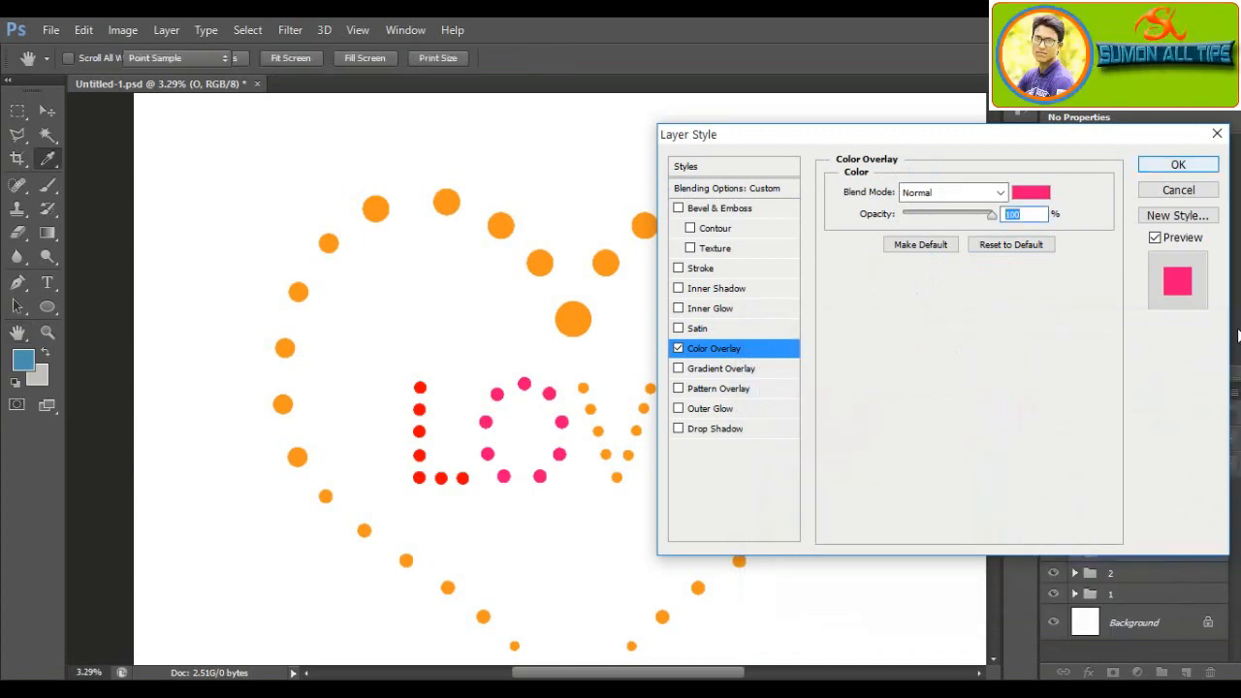
key("Return")
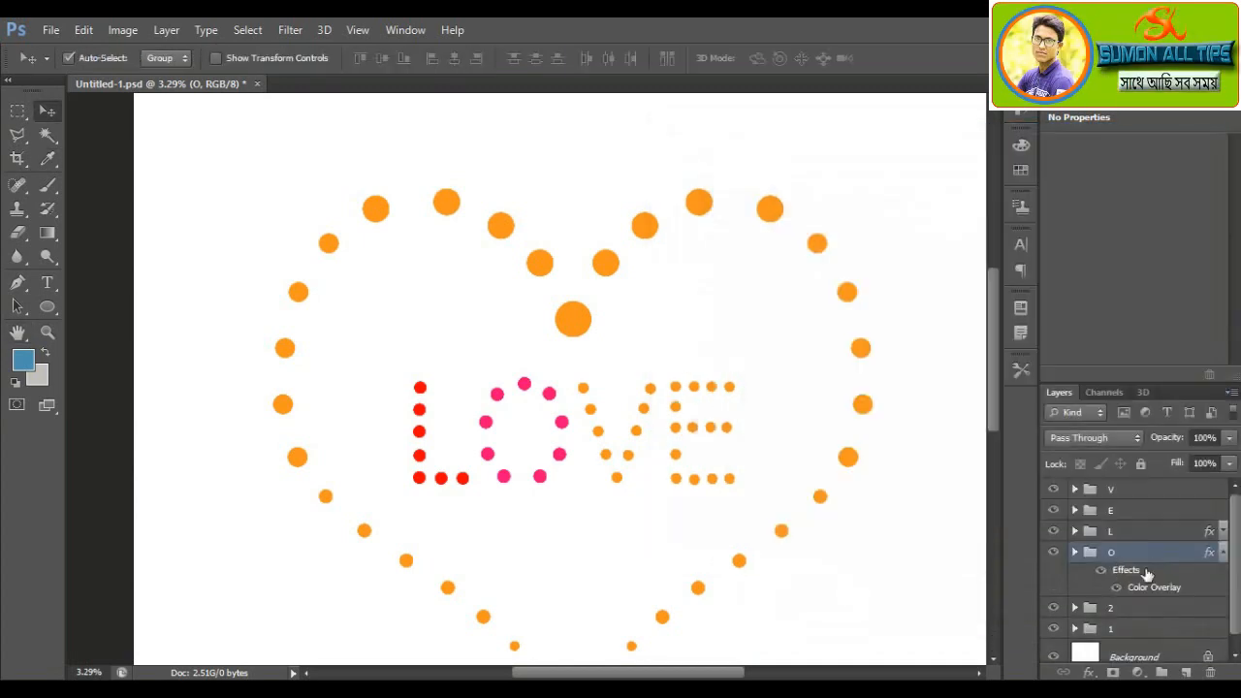
Step: Add a Color Overlay to the V group and open its overlay colour for editing
right_click(1125, 494)
key("Escape")
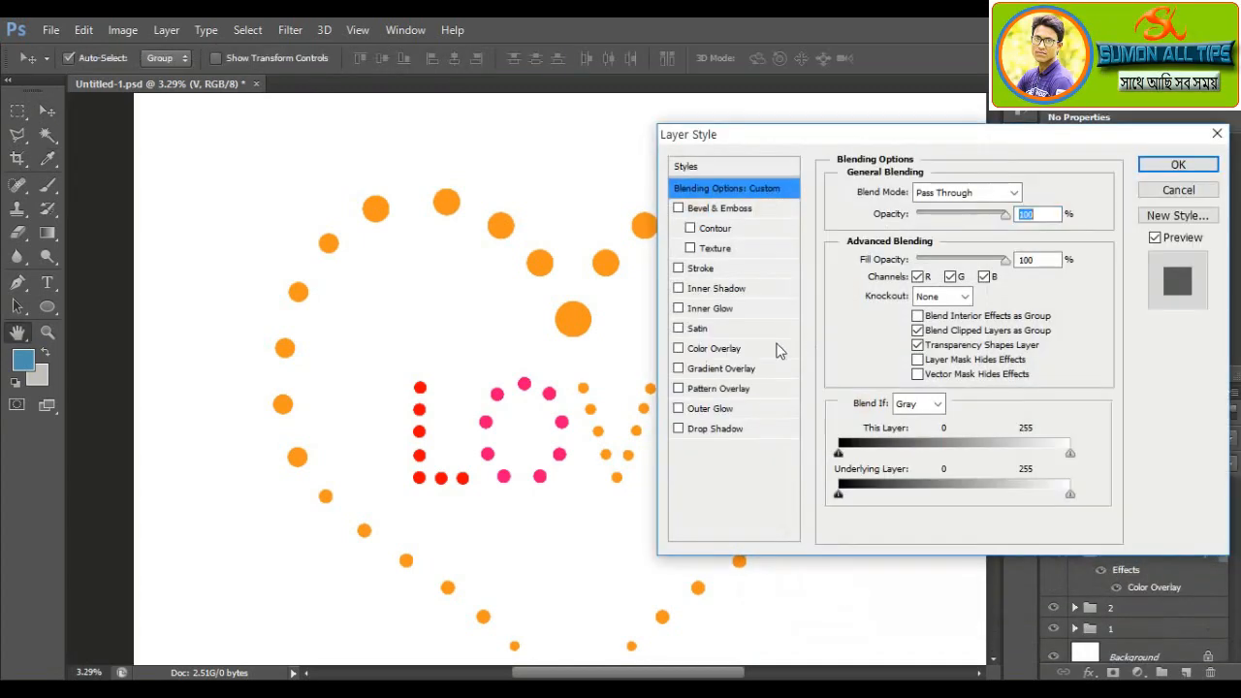
left_click(706, 348)
left_click(1029, 193)
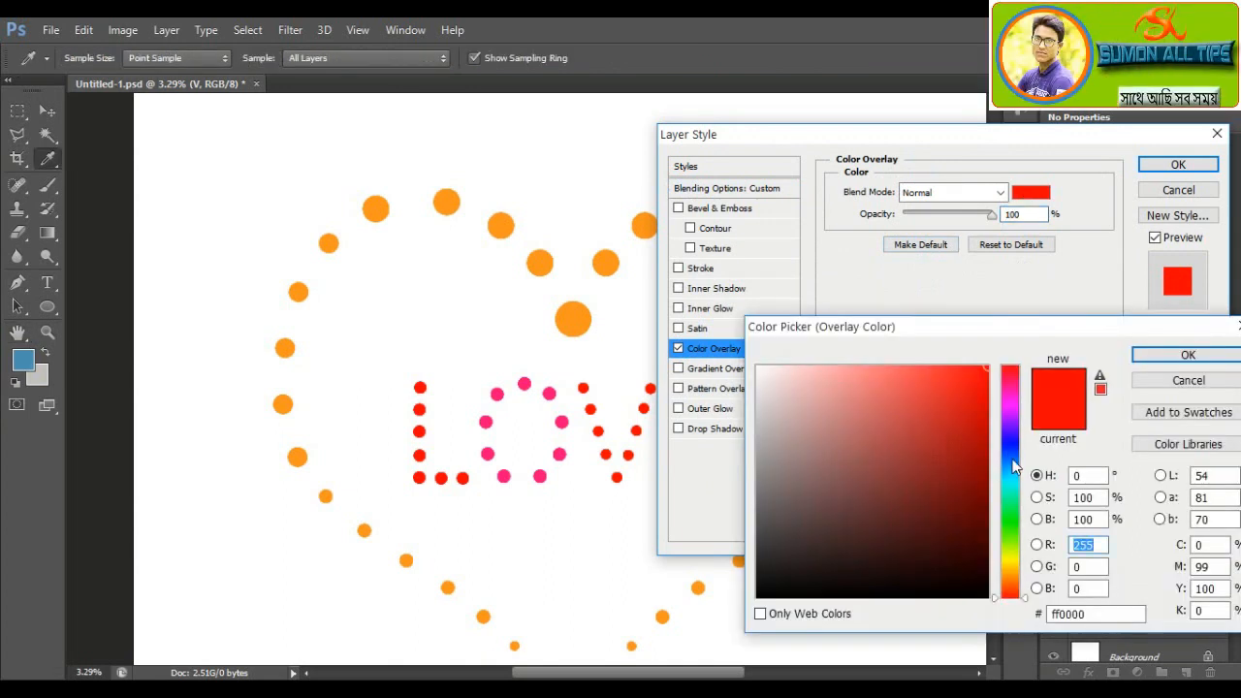
Step: Try blue and light pink shades as the overlay colour of the V group
left_click(1009, 459)
left_click_drag(974, 376, 967, 391)
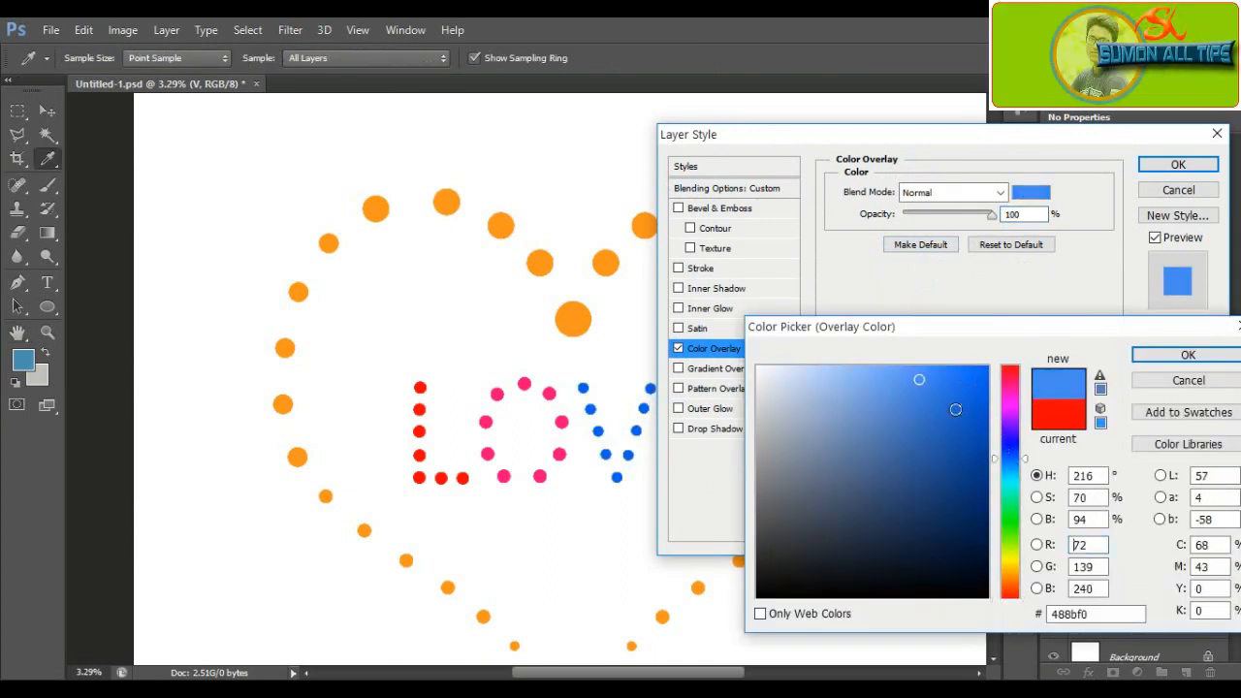
left_click(1006, 382)
left_click_drag(985, 386, 1005, 332)
left_click_drag(912, 374, 879, 370)
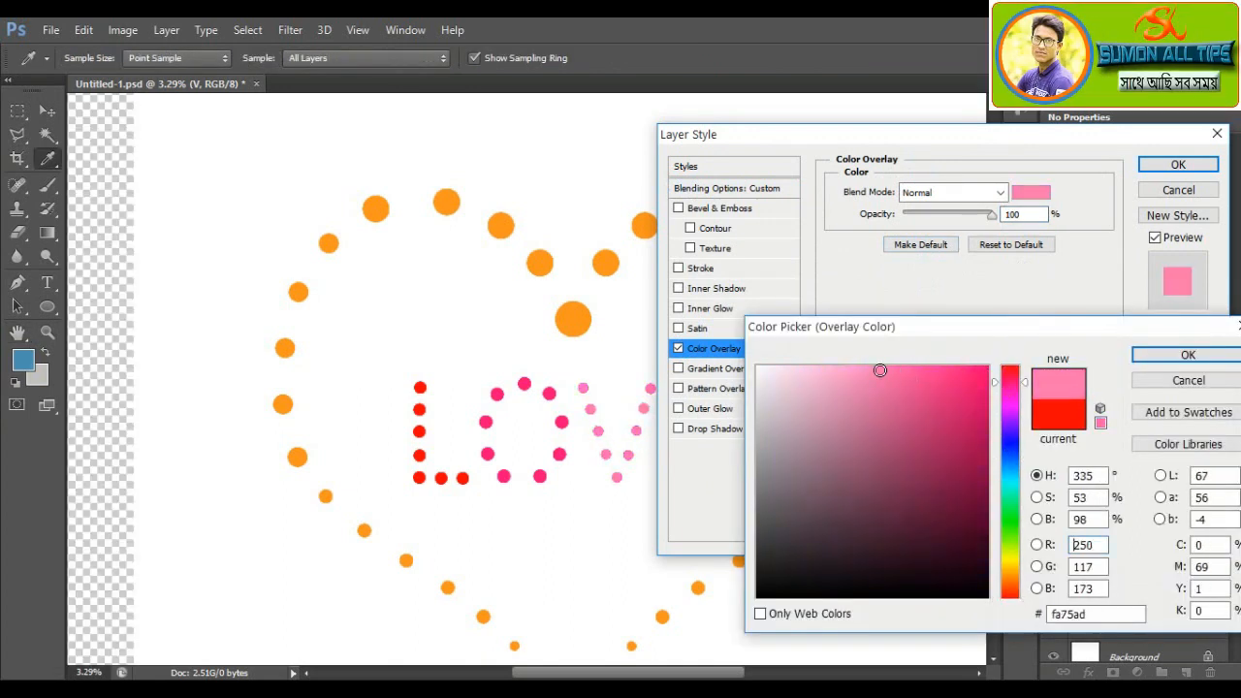
Step: Set the V group's overlay colour to bright cyan and collapse the effects list of the O group
left_click(1010, 479)
left_click(987, 369)
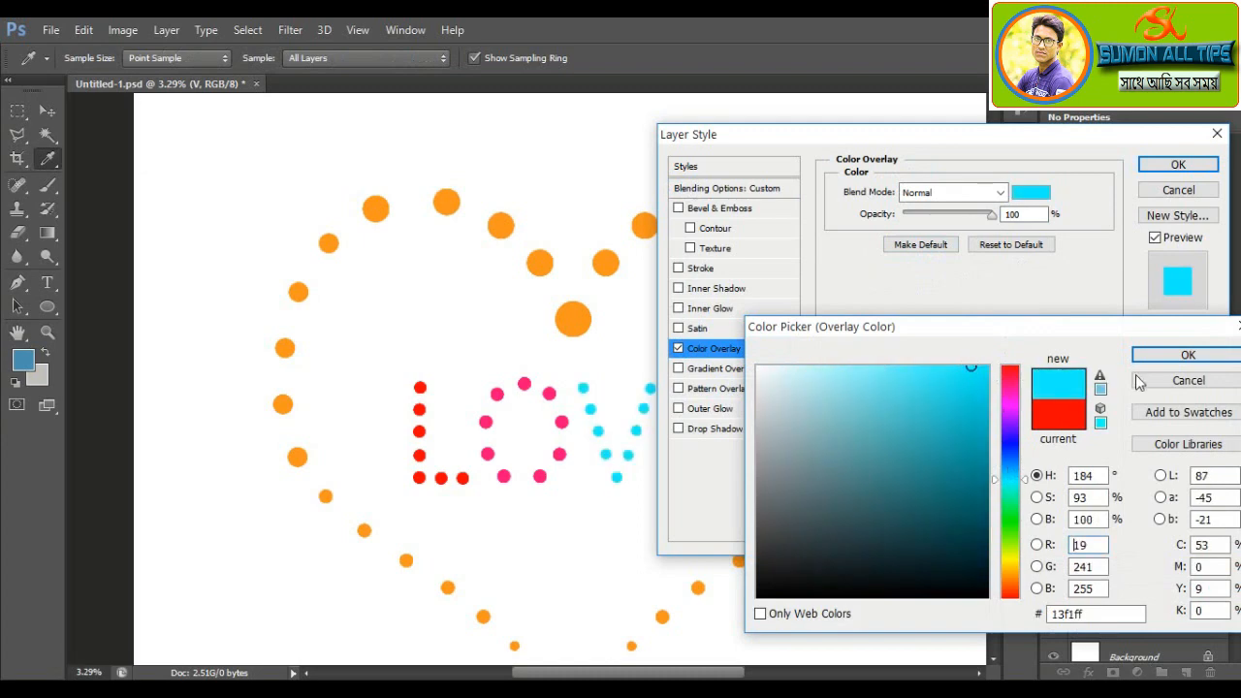
left_click(1187, 354)
left_click(1175, 167)
scroll(1224, 536, "down", 1)
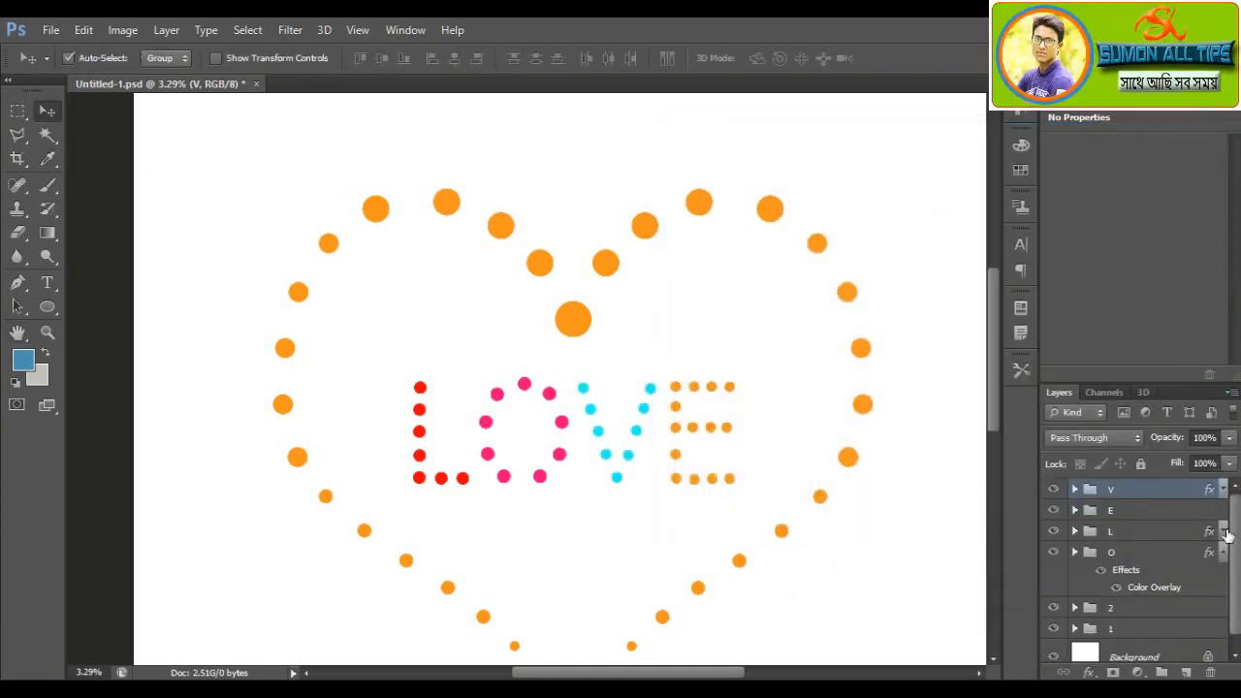
left_click(1222, 552)
Step: Apply a red Color Overlay at 100% opacity to the E group and collapse its effects list
right_click(1150, 509)
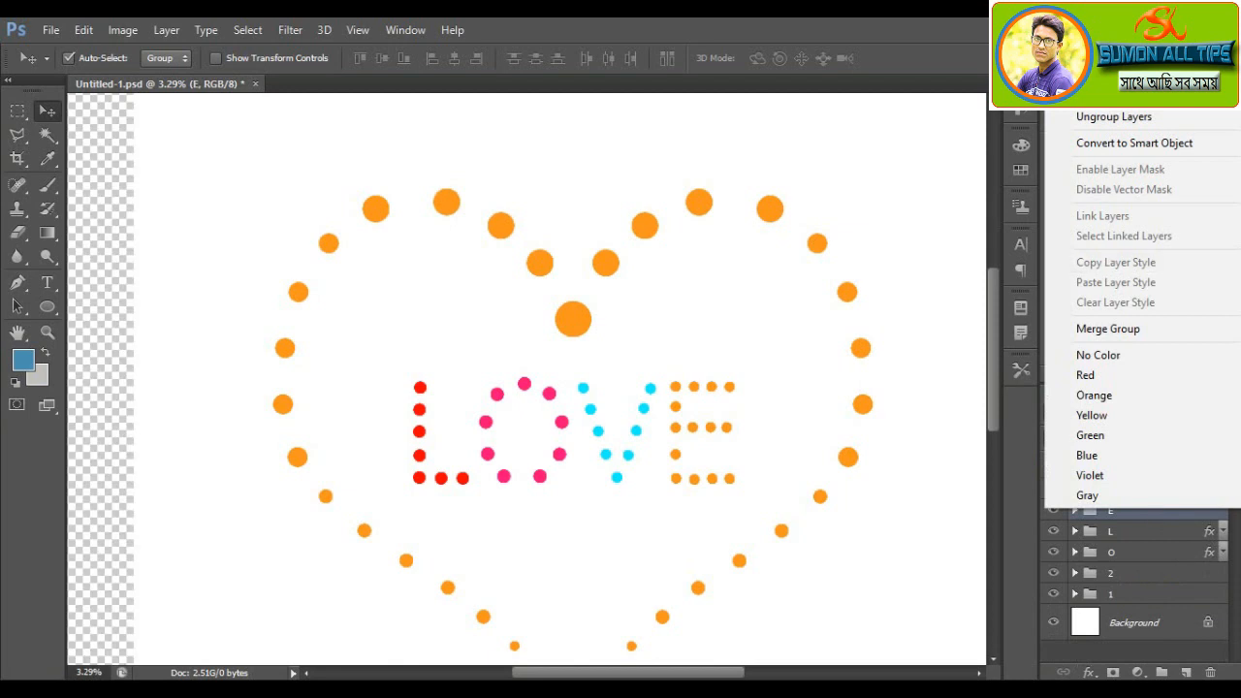
left_click(1043, 167)
left_click(714, 349)
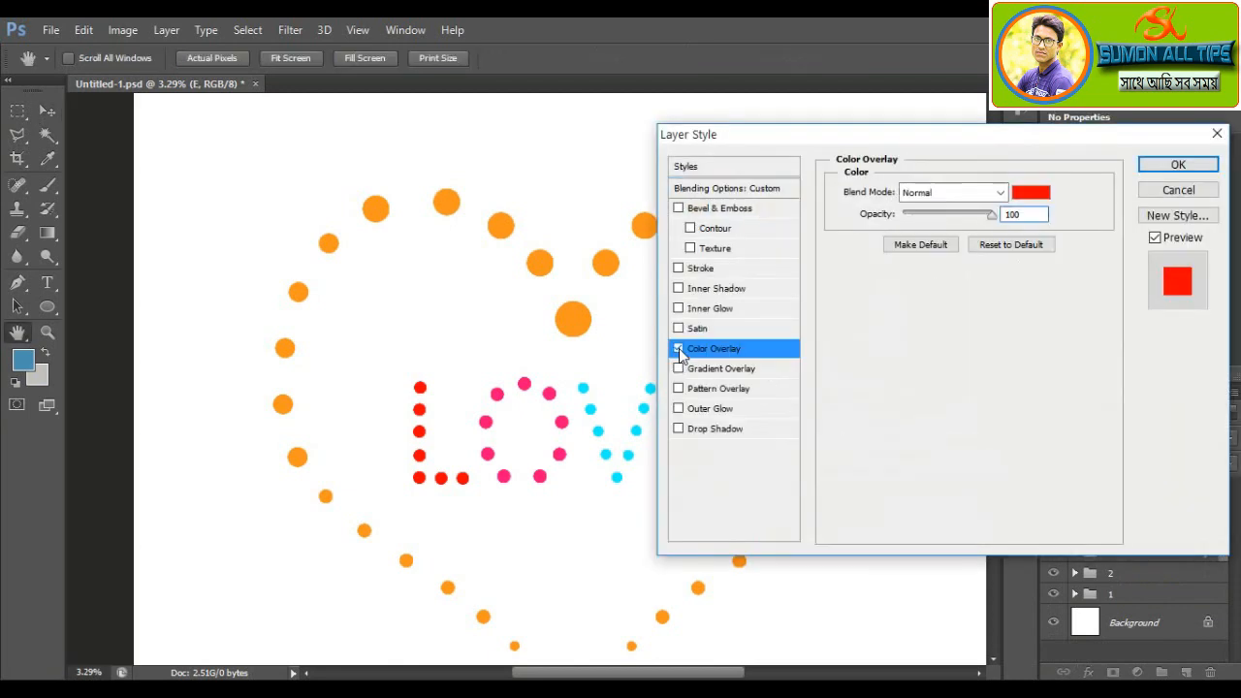
left_click(1030, 191)
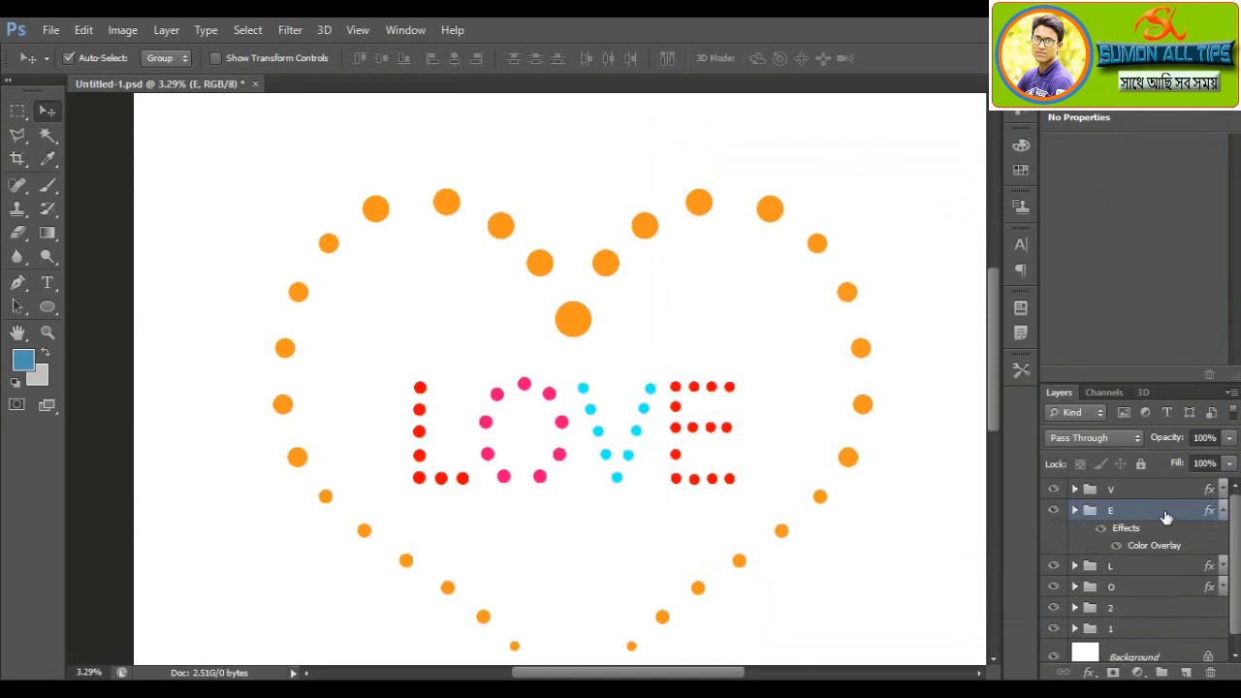
left_click(1222, 509)
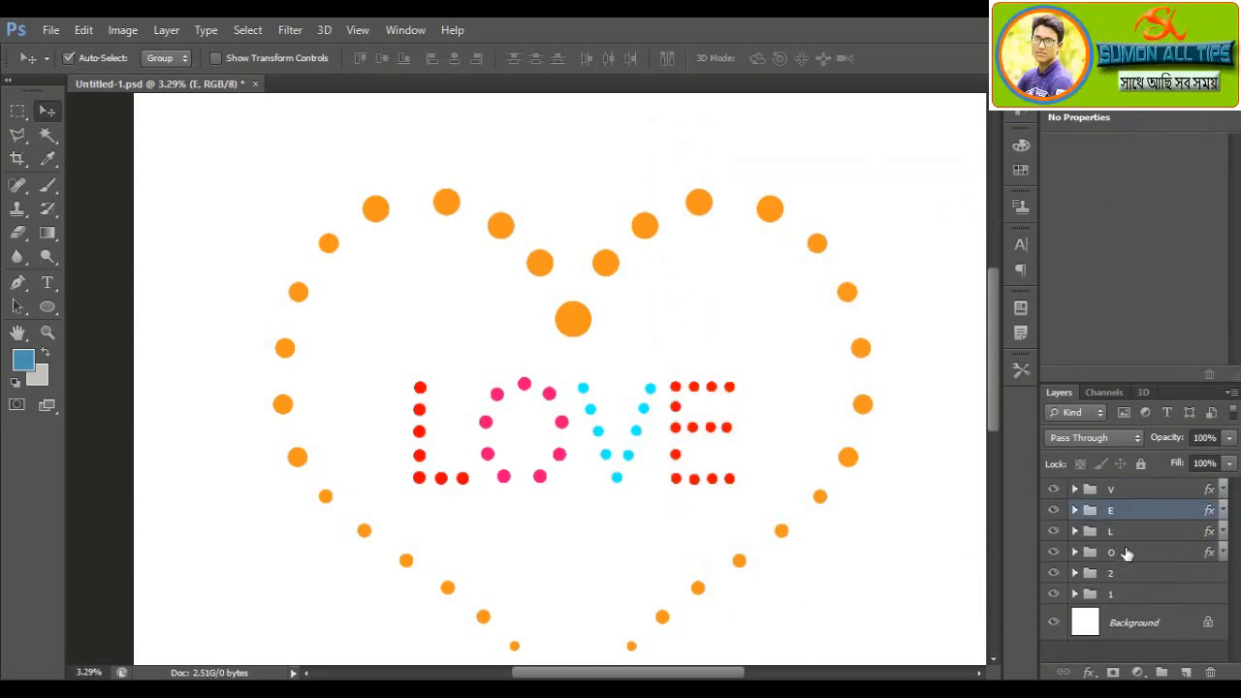
Step: Select the O and L letter groups together
left_click(1125, 552)
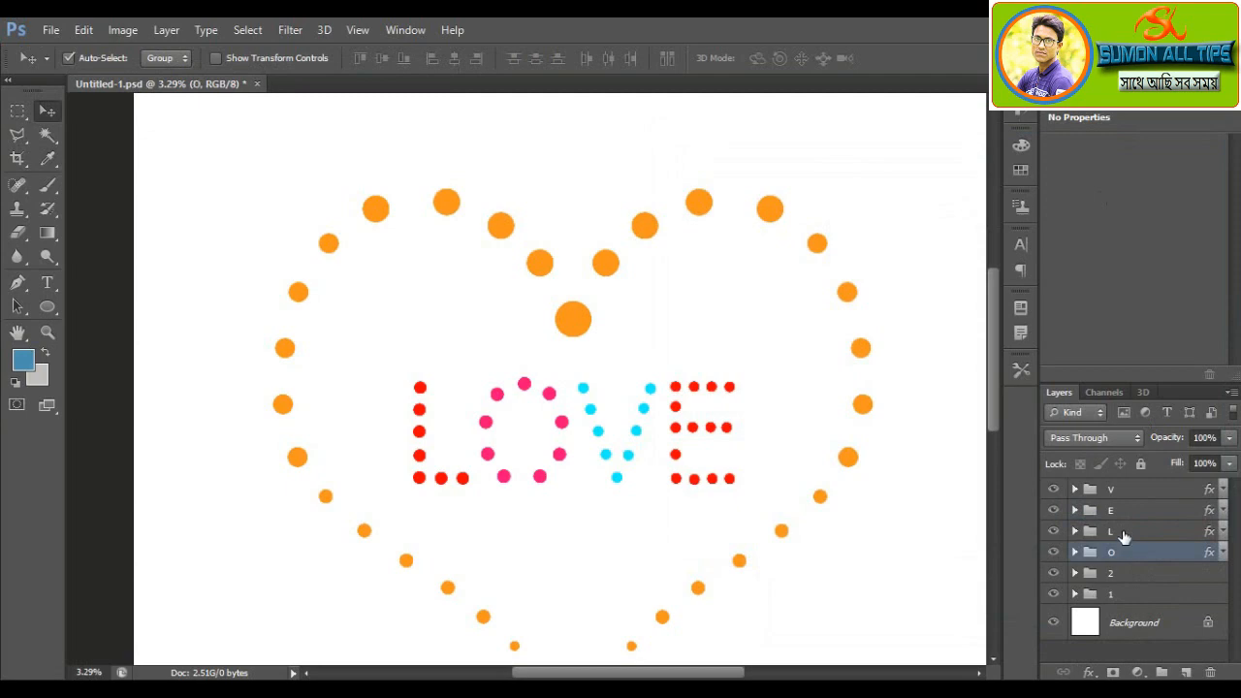
left_click(1122, 531, "shift")
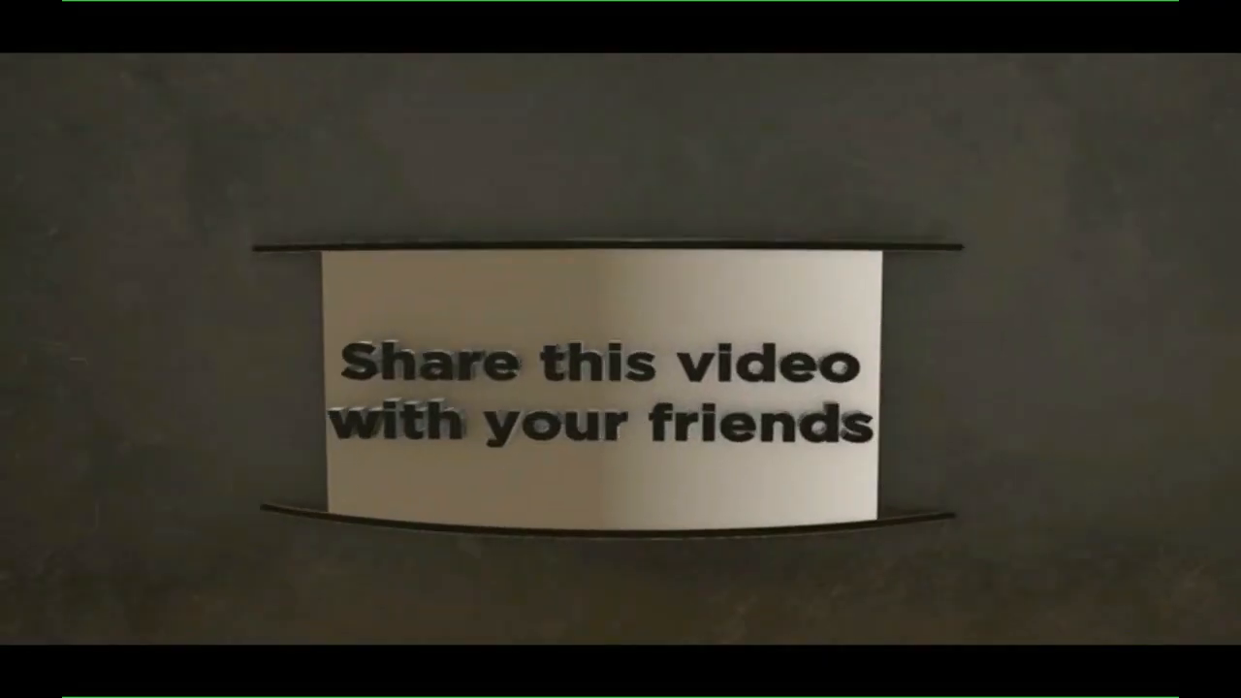